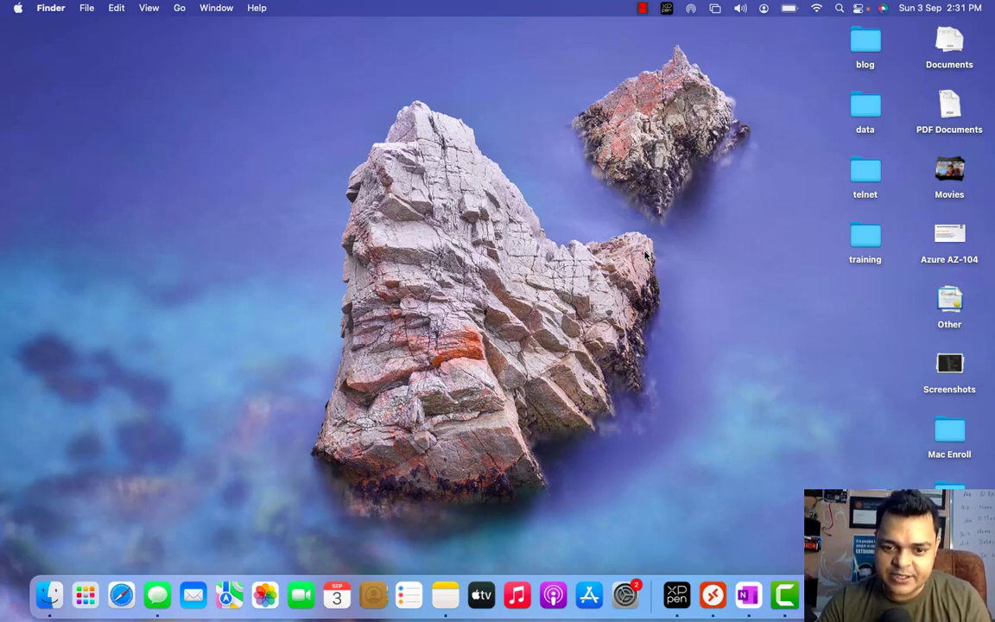
- Move from the Finder desktop to the full-screen OneNote 'Veeam - Backup & Replication' page
key("ctrl+Right")
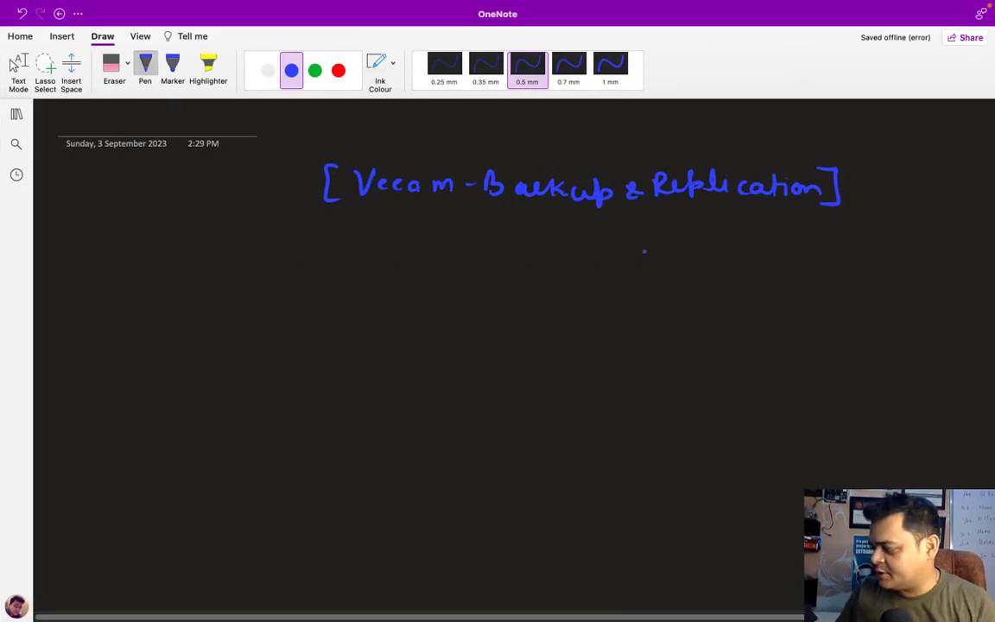
- Draw a white box in OneNote and label it 'vcenter server'
left_click(267, 70)
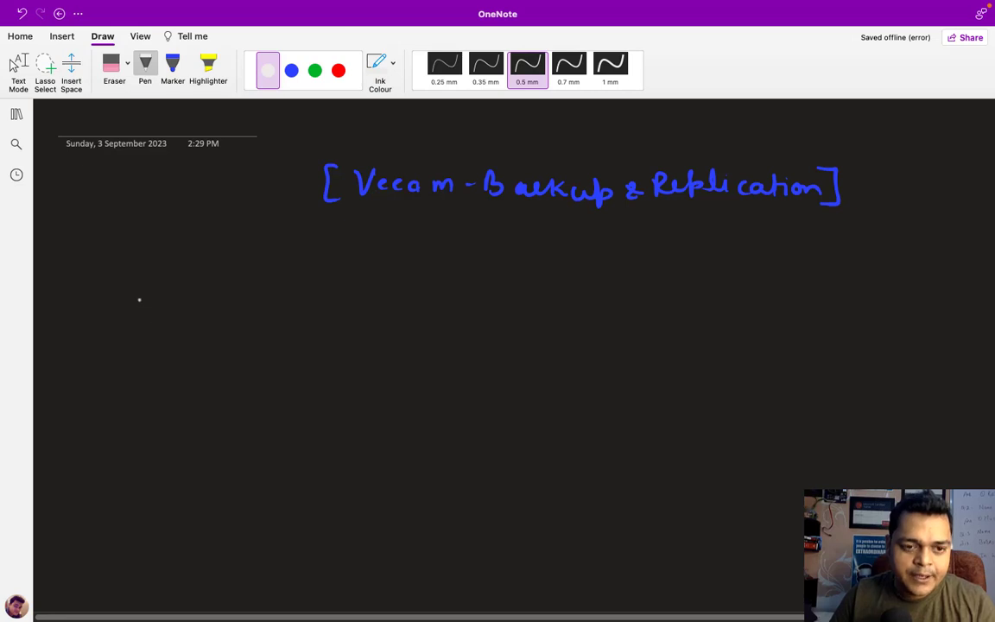
left_click_drag(147, 306, 146, 378)
mouse_move(147, 303)
left_mouse_down()
mouse_move(160, 299)
mouse_move(204, 344)
mouse_move(183, 377)
mouse_move(146, 378)
mouse_move(151, 418)
mouse_move(158, 402)
left_mouse_up()
mouse_move(170, 405)
left_mouse_down()
mouse_move(164, 417)
mouse_move(188, 406)
mouse_move(218, 416)
mouse_move(235, 403)
mouse_move(253, 418)
mouse_move(330, 400)
left_mouse_up()
left_click(260, 409)
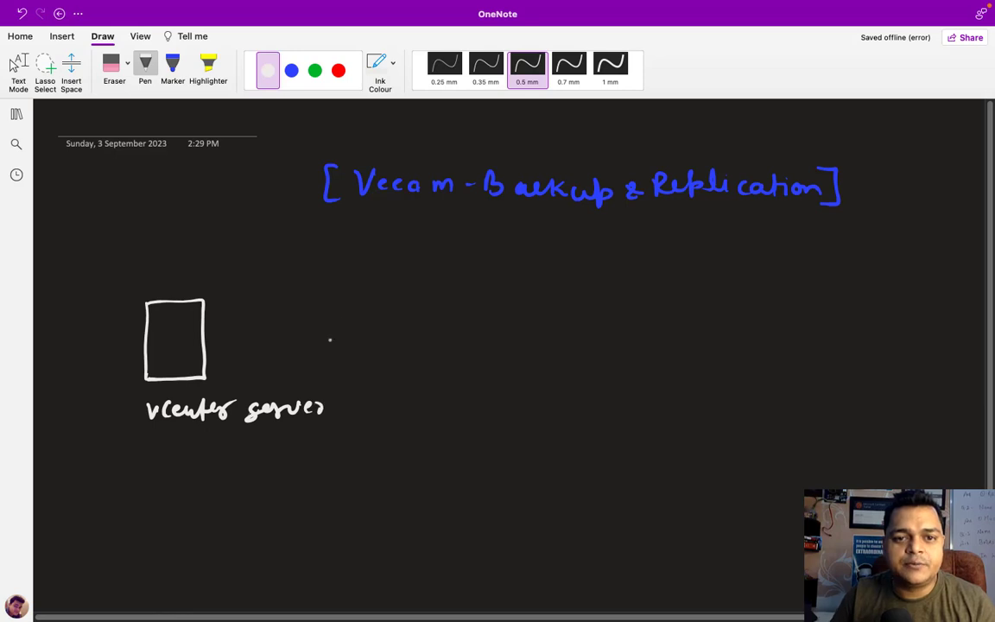
- Draw two red ESXI host boxes and label each one ESXI
left_click(338, 70)
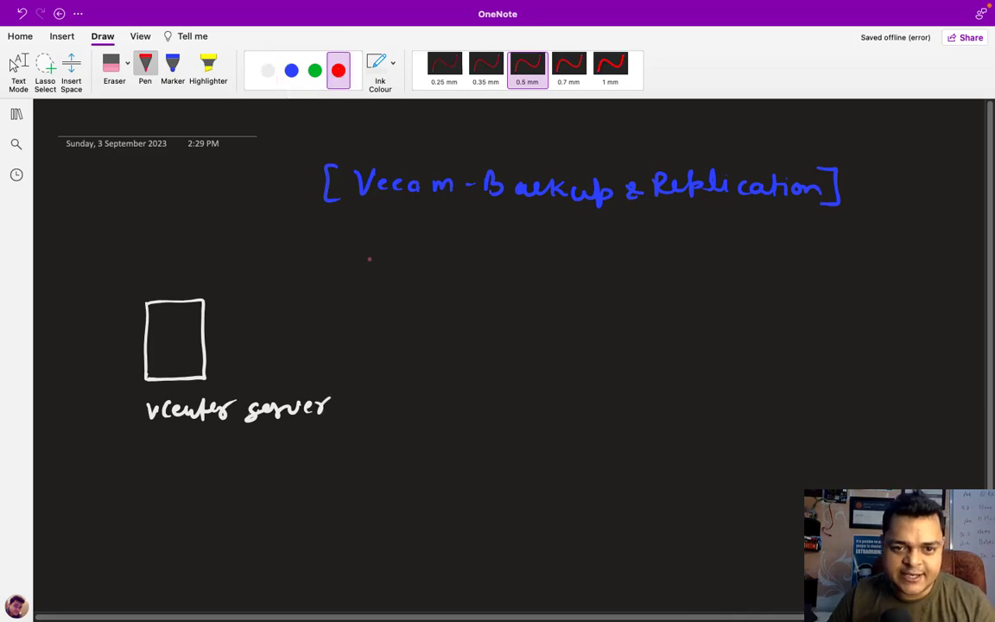
mouse_move(362, 289)
left_mouse_down()
mouse_move(362, 246)
mouse_move(390, 278)
mouse_move(362, 290)
left_mouse_up()
mouse_move(363, 363)
left_mouse_down()
mouse_move(363, 322)
mouse_move(393, 361)
mouse_move(364, 365)
left_mouse_up()
mouse_move(364, 221)
left_mouse_down()
mouse_move(392, 230)
mouse_move(384, 230)
left_mouse_up()
mouse_move(398, 221)
left_mouse_down()
mouse_move(398, 231)
mouse_move(406, 218)
left_mouse_up()
mouse_move(368, 303)
left_mouse_down()
mouse_move(368, 315)
mouse_move(375, 302)
mouse_move(379, 314)
mouse_move(400, 315)
left_mouse_up()
left_click(409, 305)
mouse_move(399, 303)
left_mouse_down()
mouse_move(389, 315)
mouse_move(413, 315)
mouse_move(420, 301)
left_mouse_up()
left_click(292, 71)
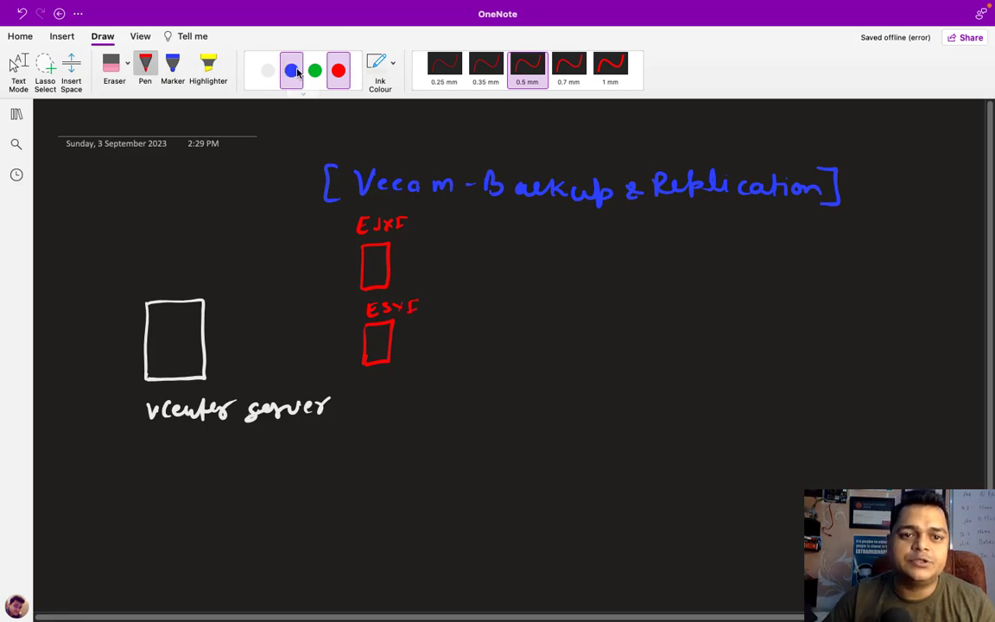
- Sketch a green 'Domain server 2016' machine and connect the vCenter box to both ESXI hosts
left_click(315, 71)
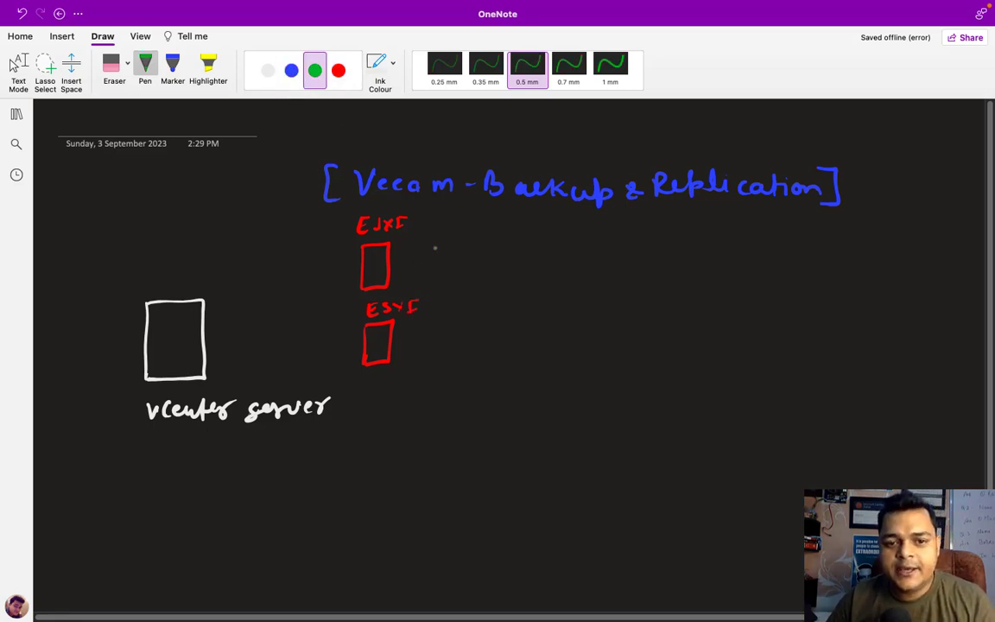
mouse_move(428, 244)
left_mouse_down()
mouse_move(428, 254)
mouse_move(447, 236)
mouse_move(448, 257)
left_mouse_up()
mouse_move(428, 258)
left_mouse_down()
mouse_move(448, 256)
mouse_move(435, 265)
left_mouse_up()
left_click_drag(442, 259, 537, 263)
mouse_move(470, 285)
left_mouse_down()
mouse_move(464, 295)
mouse_move(493, 286)
mouse_move(605, 294)
left_mouse_up()
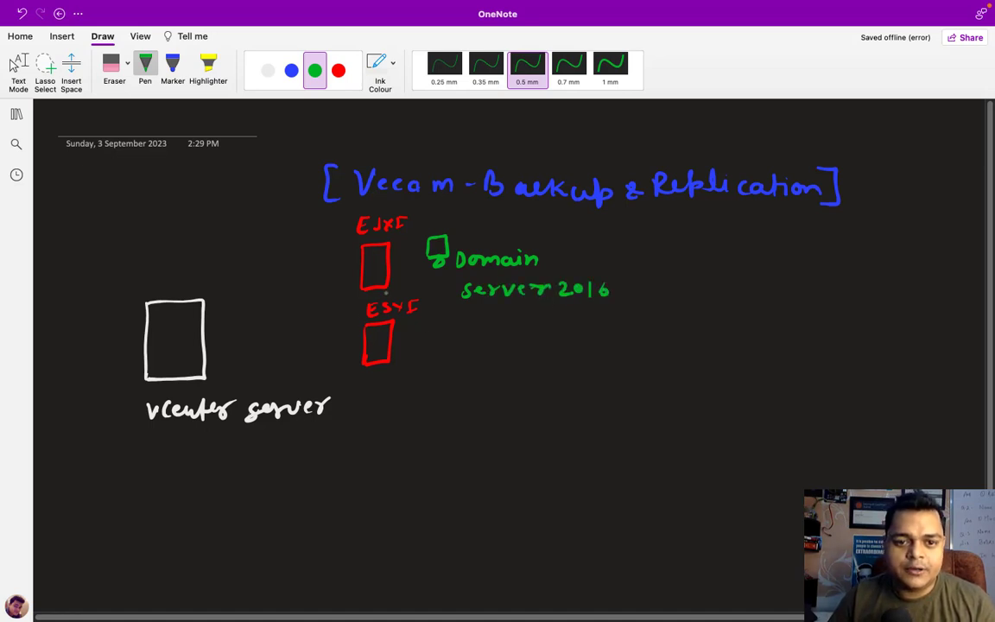
mouse_move(362, 278)
left_mouse_down()
mouse_move(203, 335)
mouse_move(370, 337)
left_mouse_up()
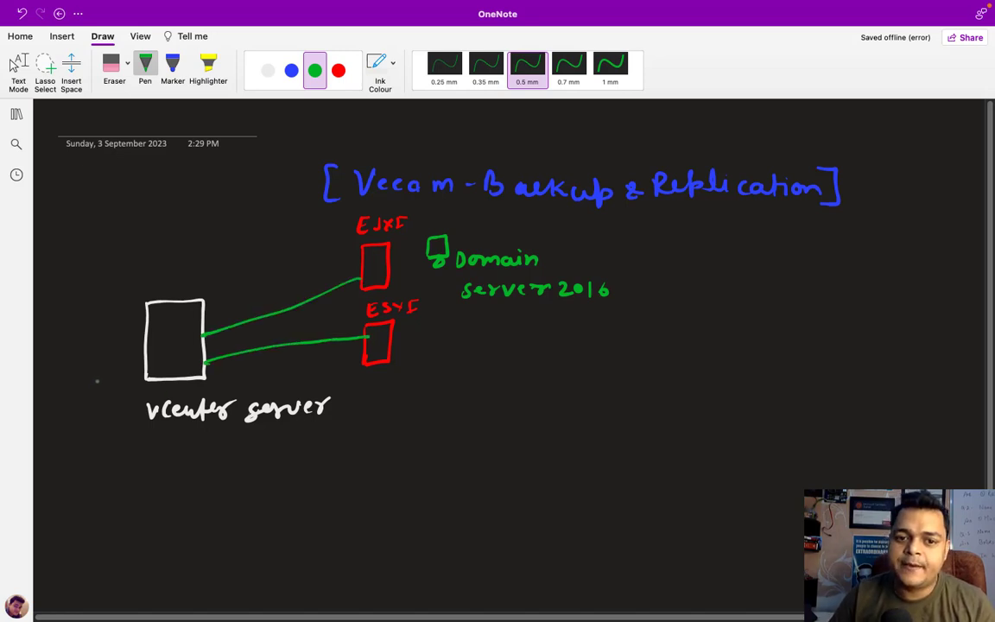
left_click(292, 70)
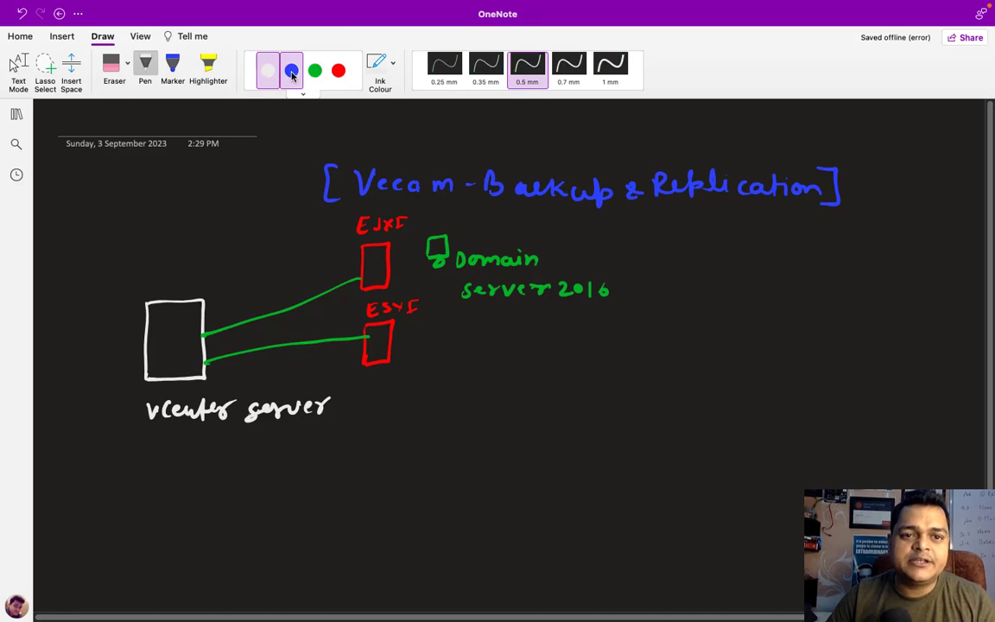
- In blue ink, draw the Veeam-Backup box, ring the Domain machine, and write goal 1: backup of Domain
mouse_move(455, 509)
left_mouse_down()
mouse_move(456, 472)
mouse_move(511, 473)
mouse_move(493, 513)
mouse_move(445, 535)
mouse_move(481, 543)
mouse_move(510, 515)
mouse_move(534, 511)
mouse_move(726, 522)
left_mouse_up()
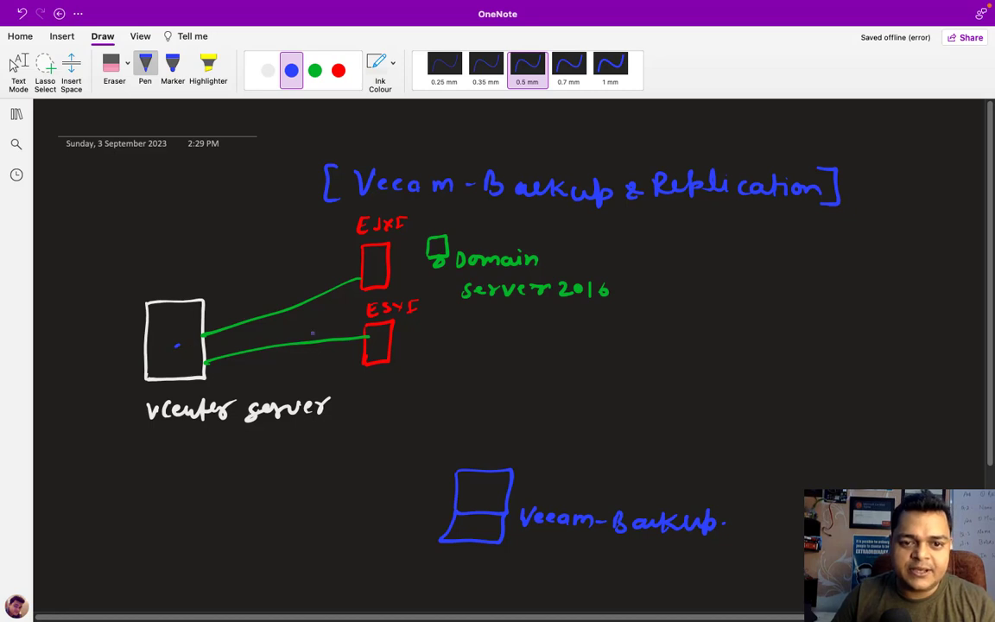
mouse_move(423, 232)
left_mouse_down()
mouse_move(414, 264)
mouse_move(456, 279)
mouse_move(548, 242)
mouse_move(425, 231)
left_mouse_up()
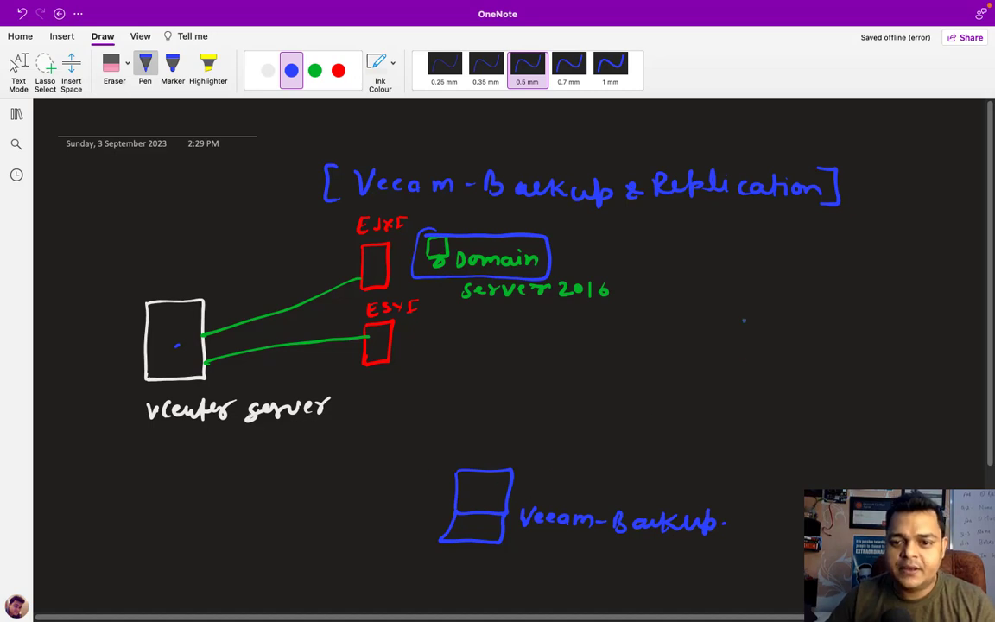
mouse_move(737, 287)
left_mouse_down()
mouse_move(735, 298)
mouse_move(860, 295)
left_mouse_up()
left_click(825, 281)
mouse_move(862, 282)
left_mouse_down()
mouse_move(862, 296)
mouse_move(956, 292)
left_mouse_up()
mouse_move(766, 330)
left_mouse_down()
mouse_move(761, 344)
mouse_move(810, 344)
mouse_move(827, 333)
mouse_move(907, 344)
left_mouse_up()
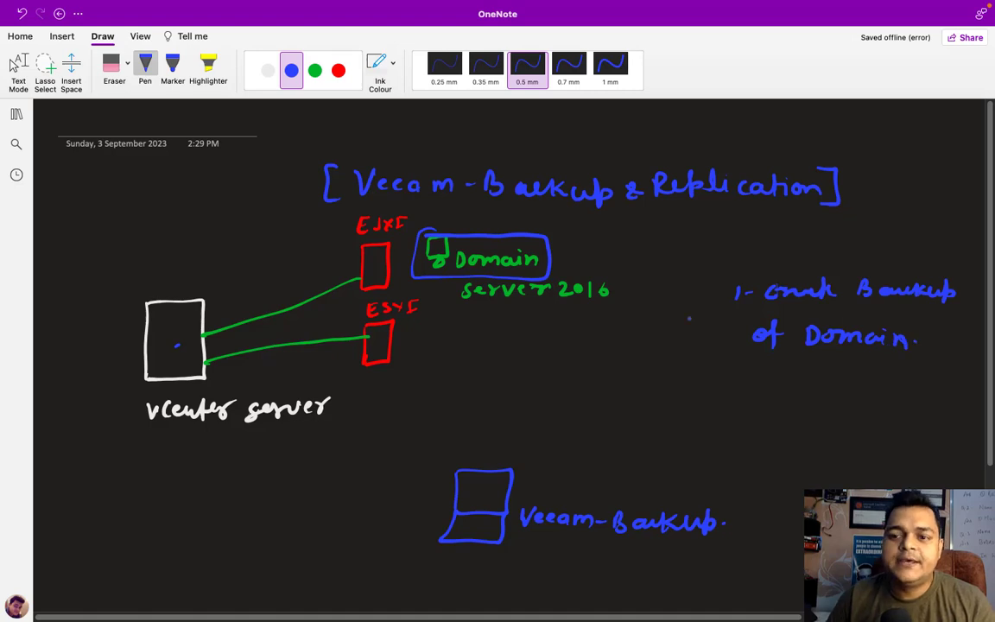
scroll(690, 318, "down", 5)
scroll(690, 318, "up", 5)
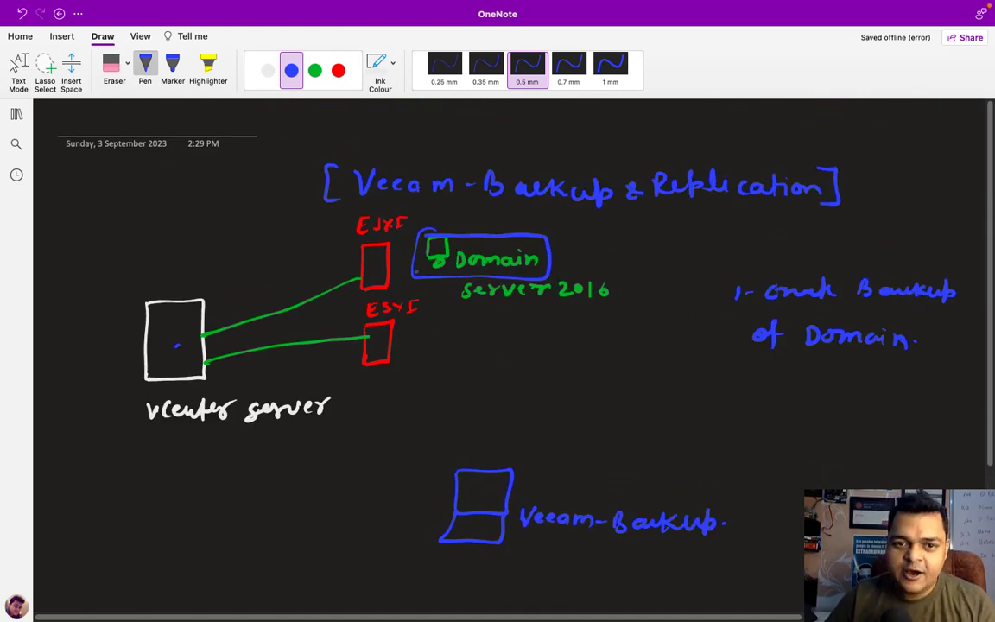
- Handwrite goal 2 in green ink: 'V.M. automatic while taking…'
left_click(314, 70)
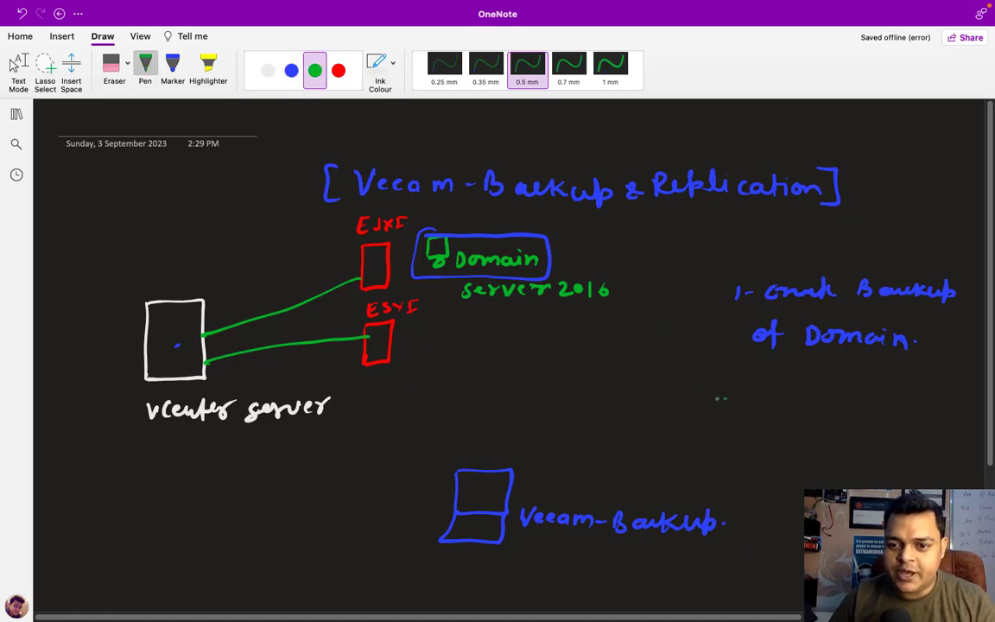
mouse_move(711, 400)
left_mouse_down()
mouse_move(729, 414)
mouse_move(867, 412)
mouse_move(864, 402)
mouse_move(894, 391)
mouse_move(897, 412)
mouse_move(905, 401)
mouse_move(974, 413)
left_mouse_up()
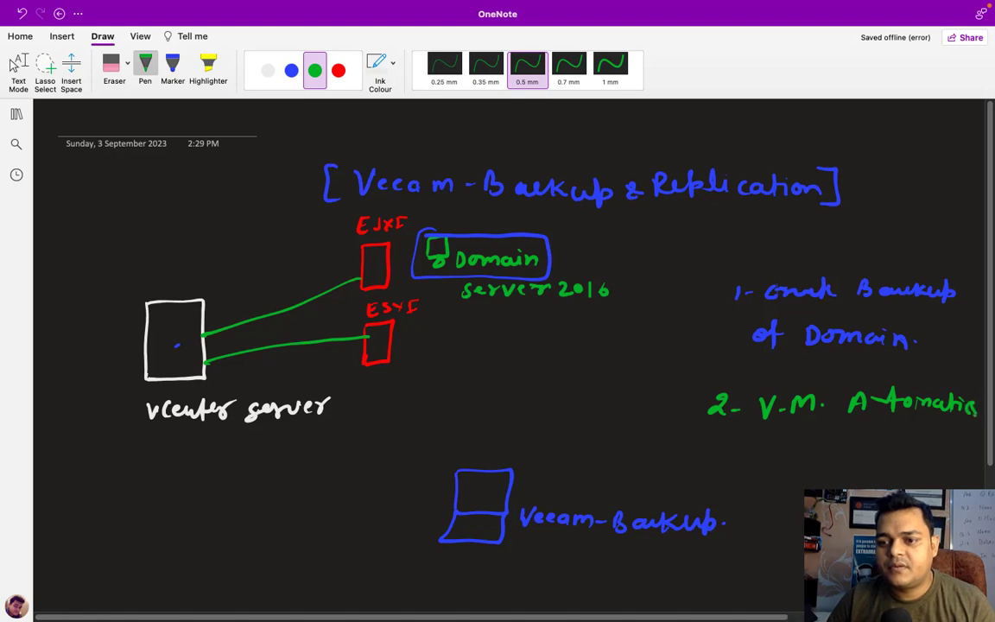
mouse_move(758, 447)
left_mouse_down()
mouse_move(808, 463)
mouse_move(825, 450)
mouse_move(871, 464)
left_mouse_up()
left_click(828, 464)
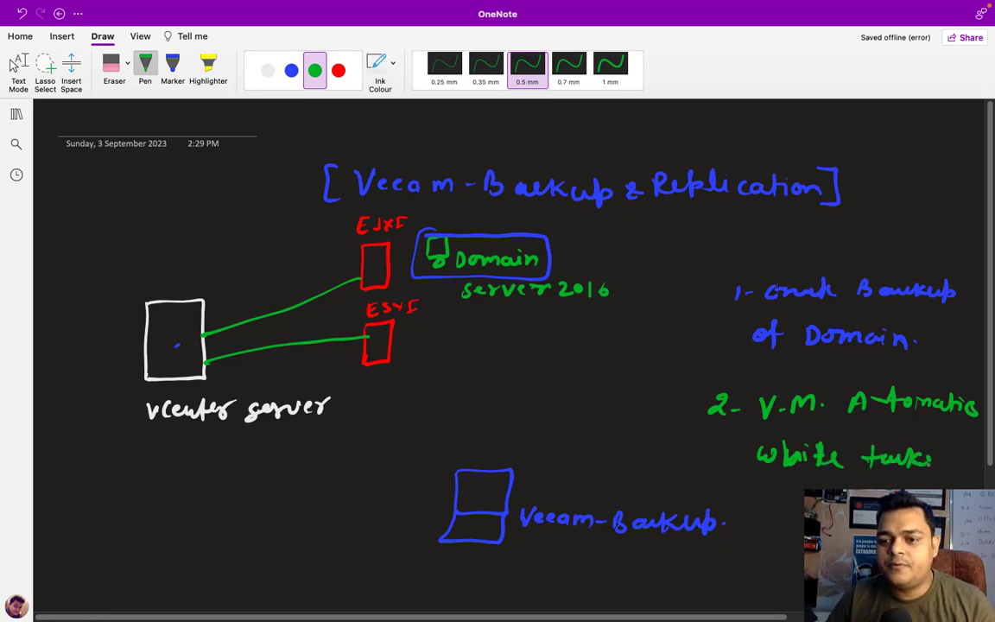
left_click_drag(947, 465, 956, 465)
left_click_drag(963, 458, 959, 477)
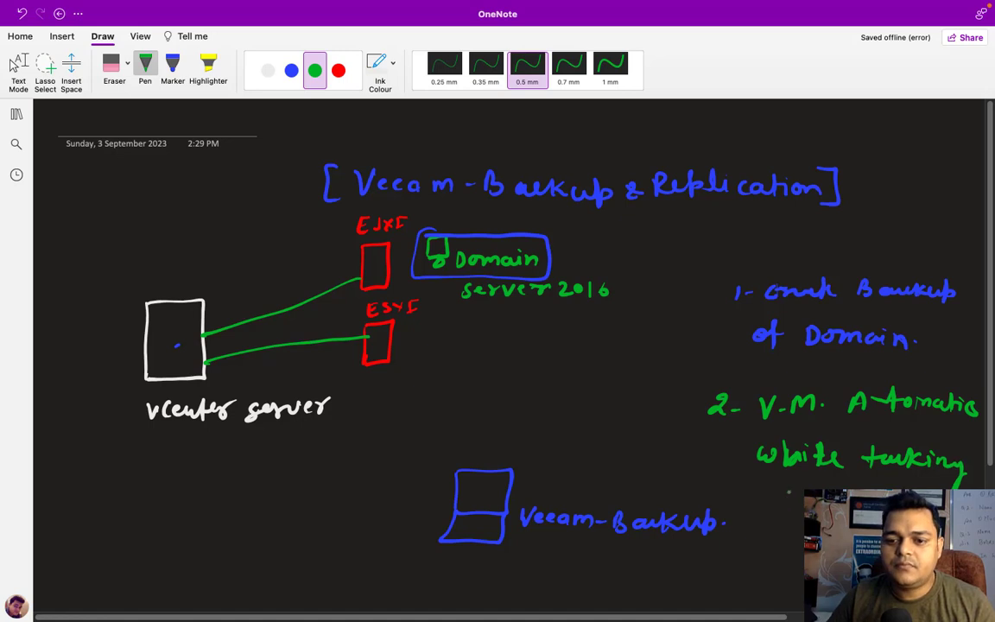
left_click_drag(789, 488, 791, 508)
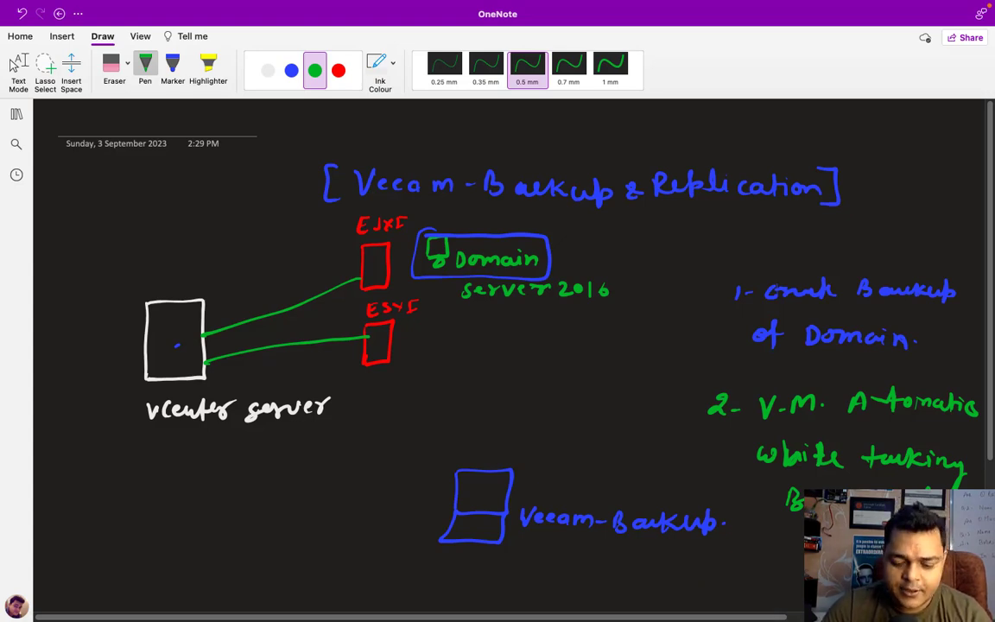
- Reconnect Microsoft Remote Desktop to 192.168.1.7, accepting its unverified certificate
key("ctrl+Left")
key("ctrl+Right")
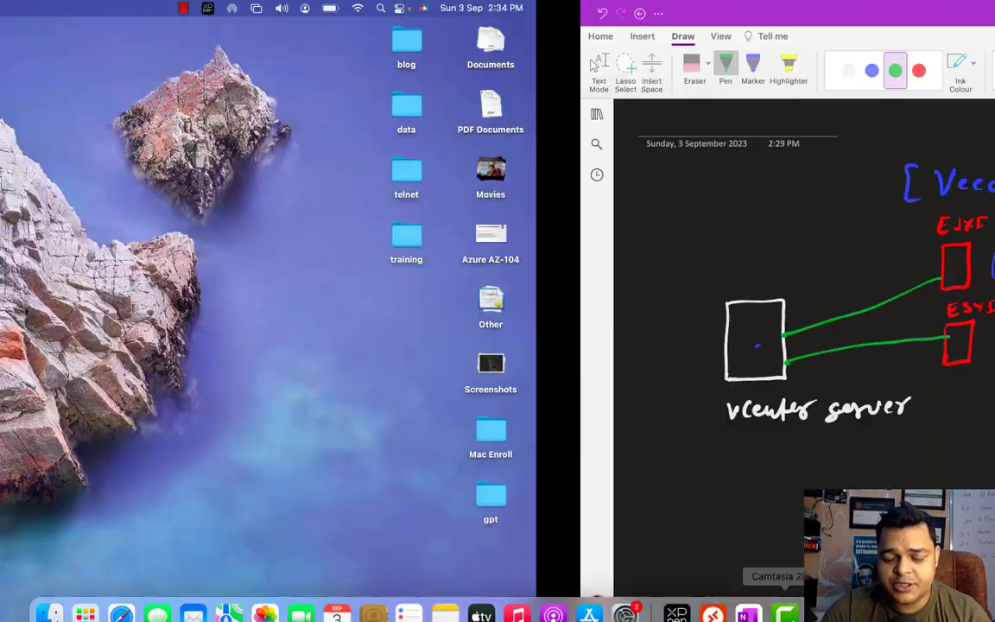
key("ctrl+Right")
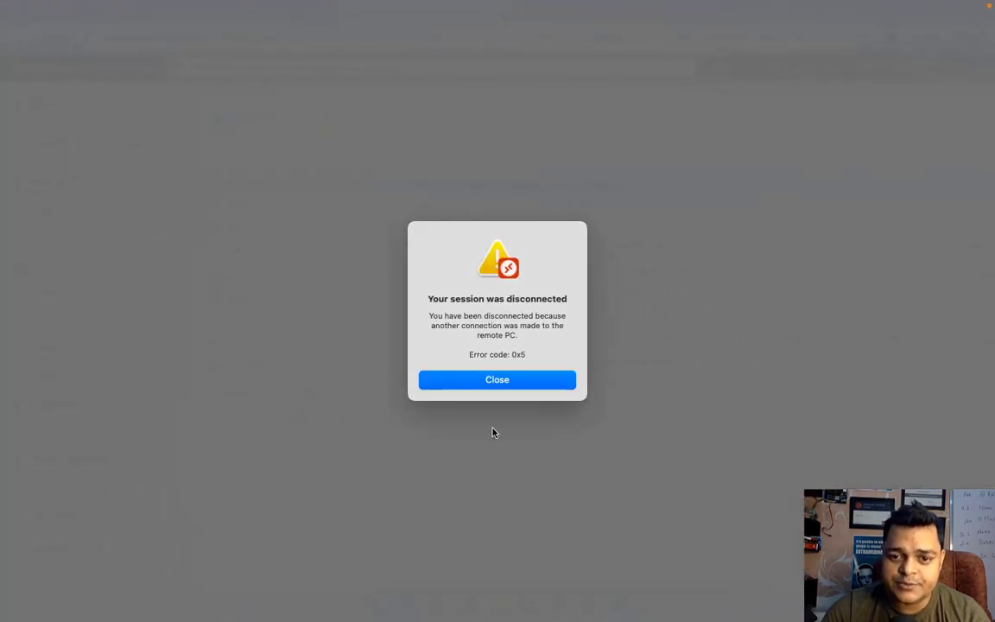
left_click(516, 380)
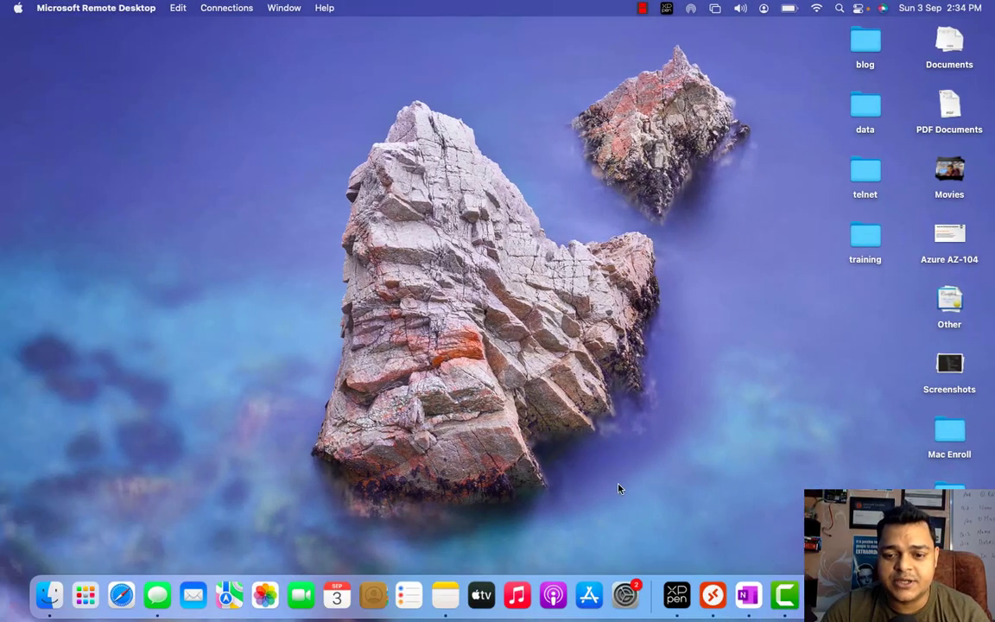
left_click(712, 595)
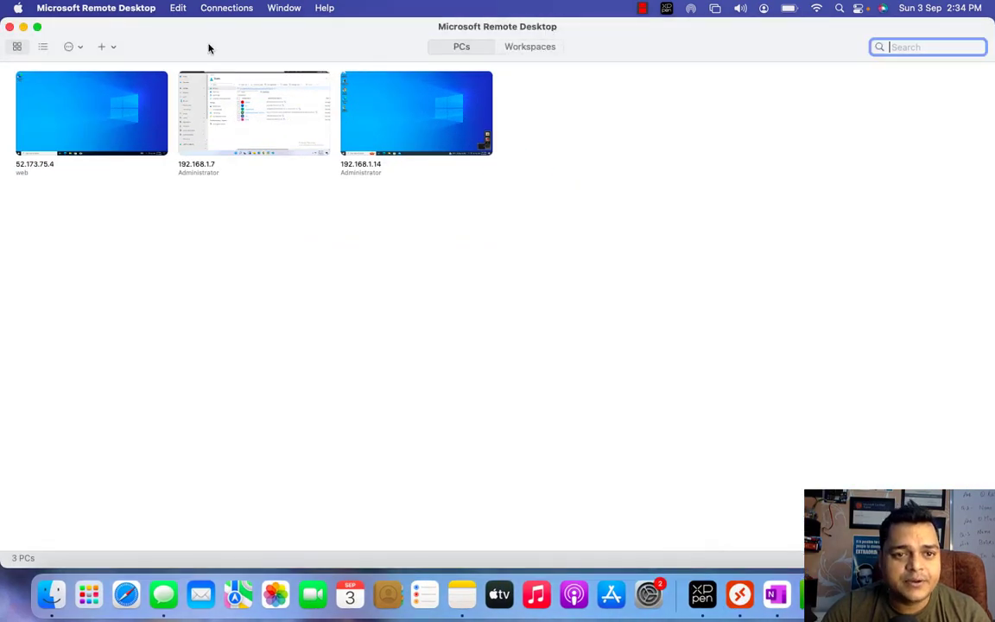
double_click(244, 127)
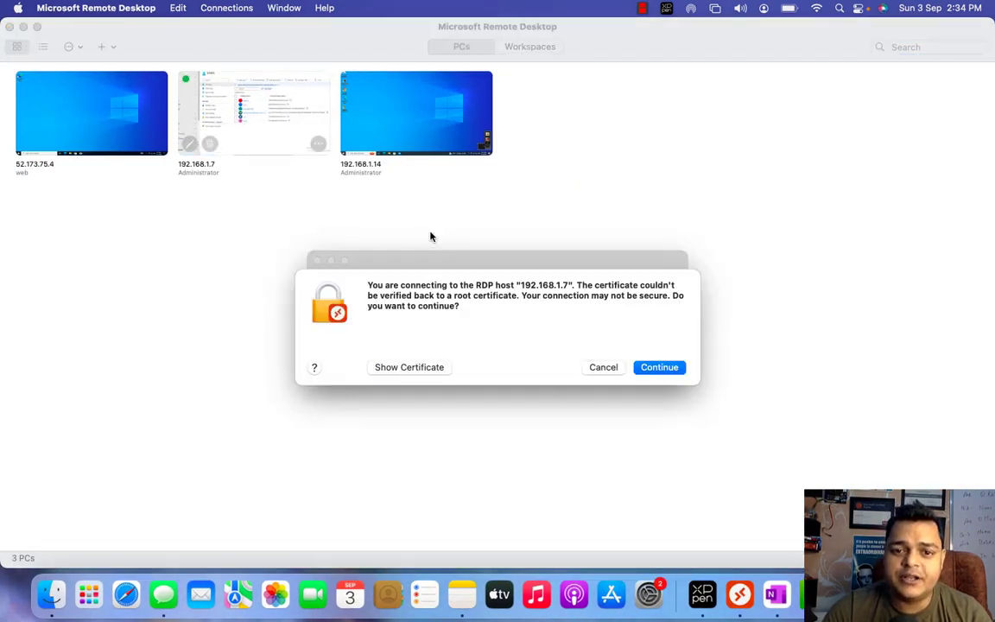
left_click(661, 374)
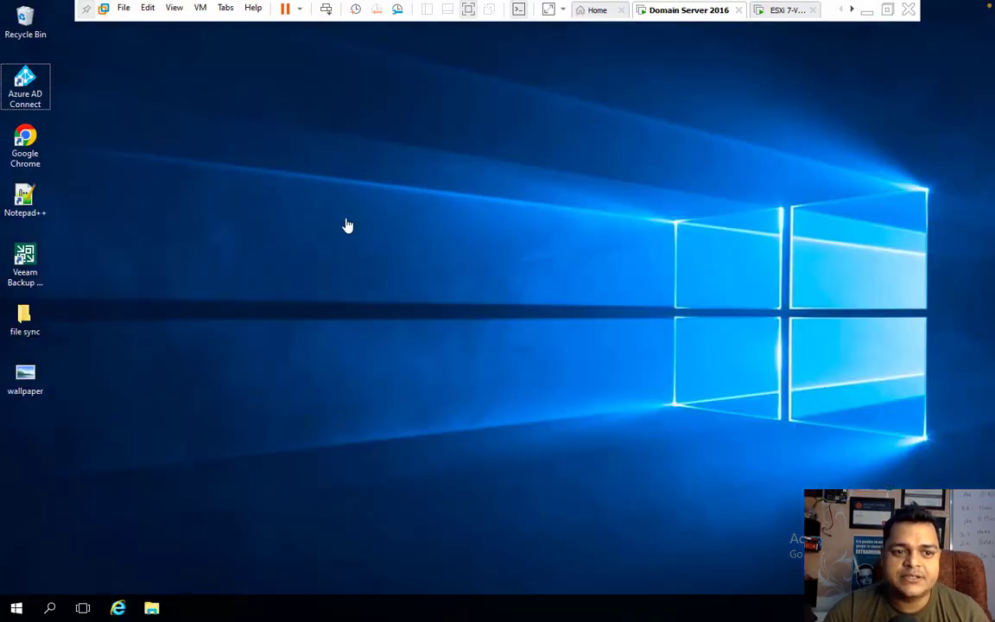
- Launch Veeam Backup & Replication 11 against localhost in the Domain Server 2016 VM, then minimise VMware Workstation
right_click(387, 265)
left_click(387, 295)
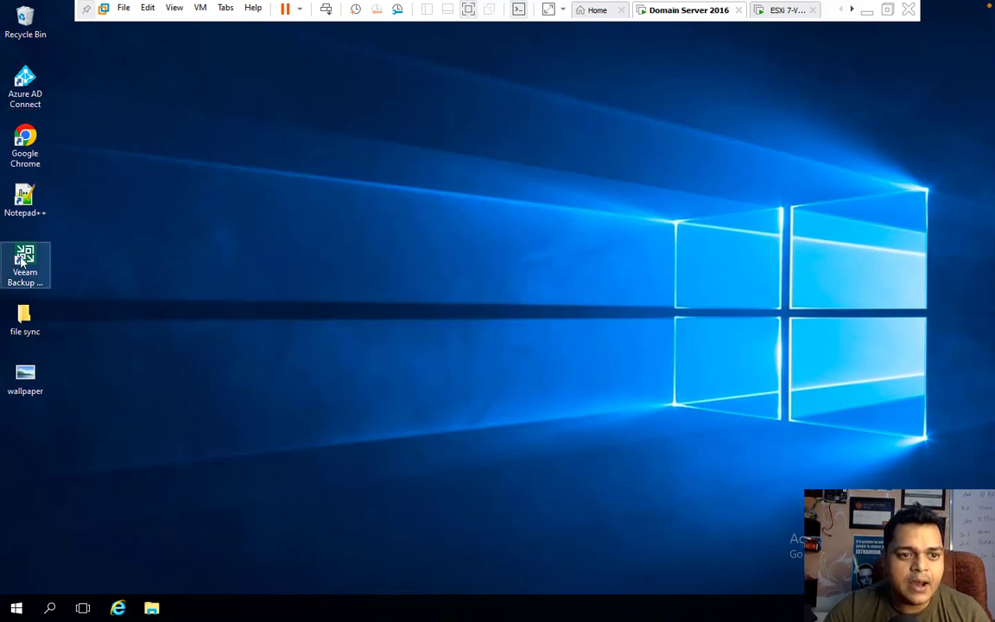
right_click(22, 257)
left_click(55, 267)
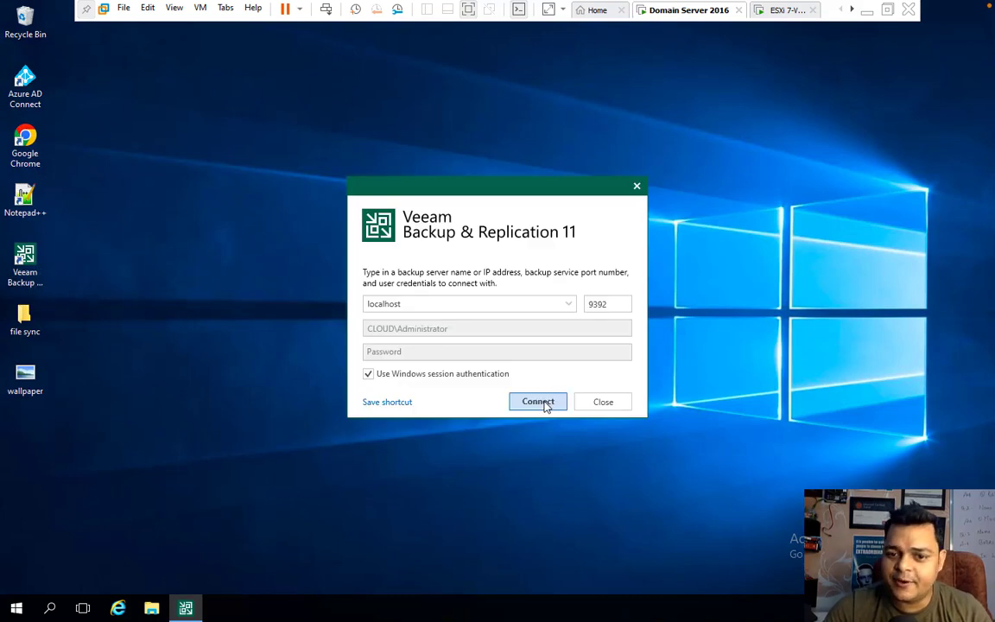
left_click(546, 404)
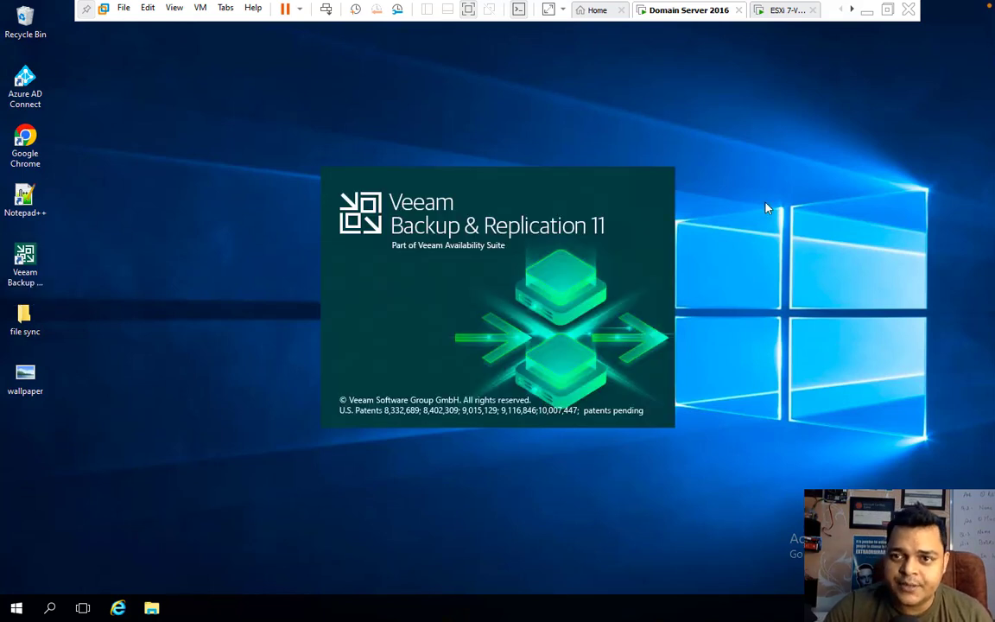
left_click(867, 11)
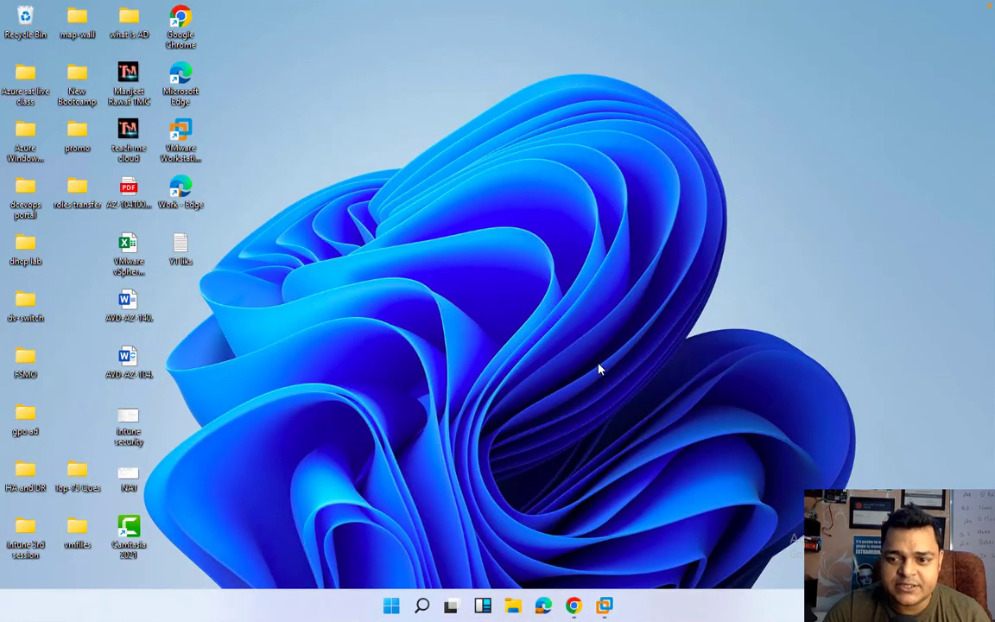
- Sort the desktop icons by size and open the Virtual Machine (H:) drive in File Explorer
right_click(535, 231)
mouse_move(635, 251)
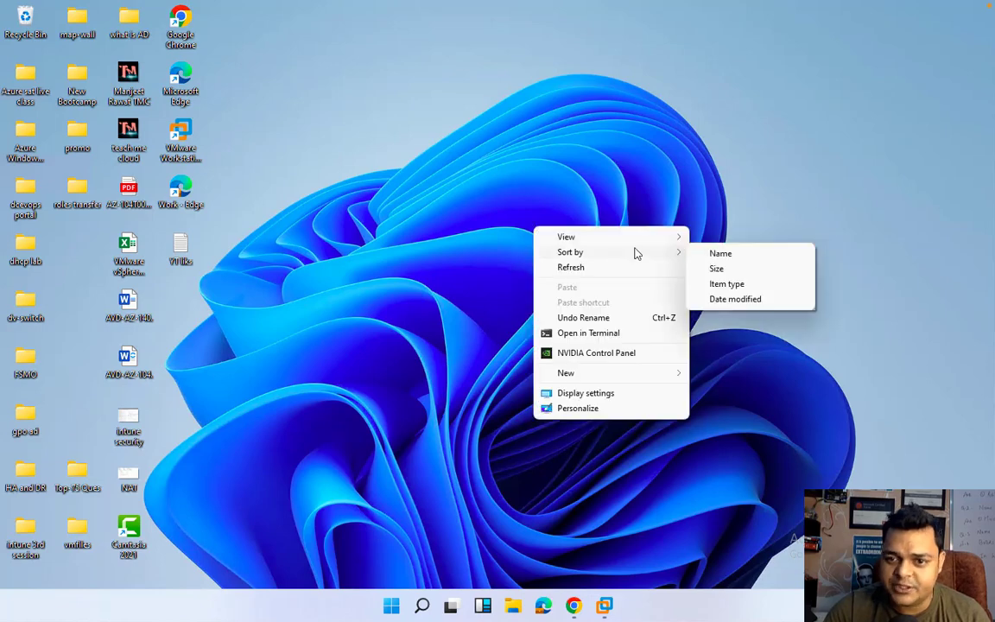
left_click(707, 270)
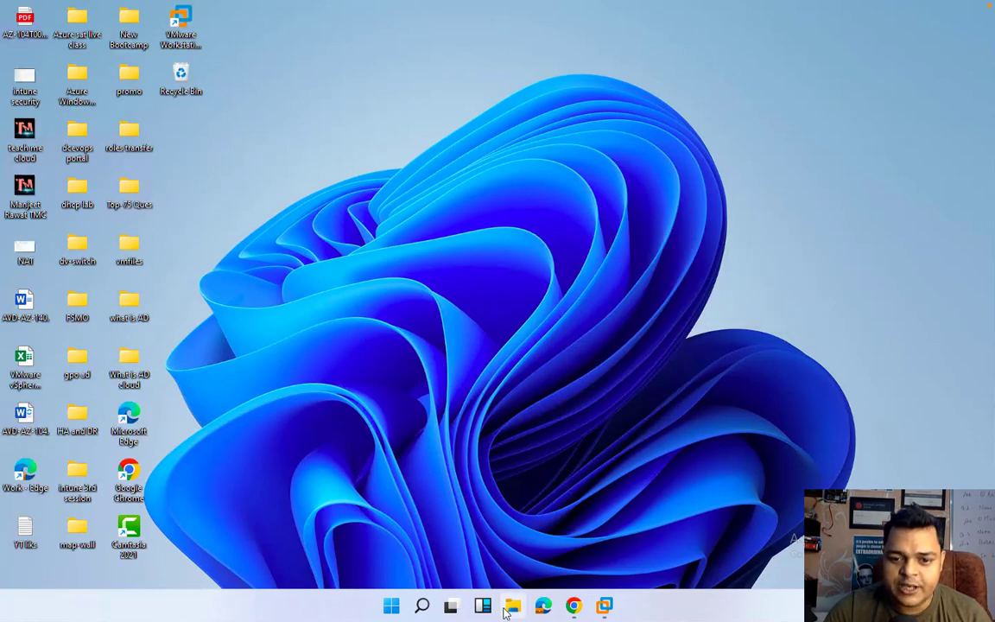
left_click(512, 607)
left_click(91, 304)
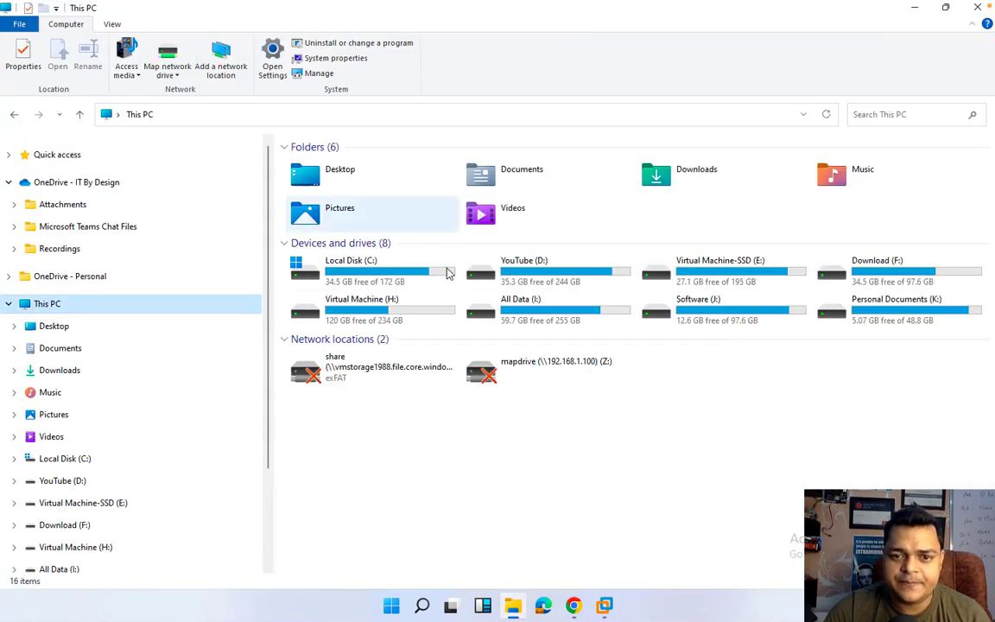
double_click(386, 321)
- Confirm the Share folder's Advanced Sharing permissions for Everyone, then close Explorer
left_click(314, 276)
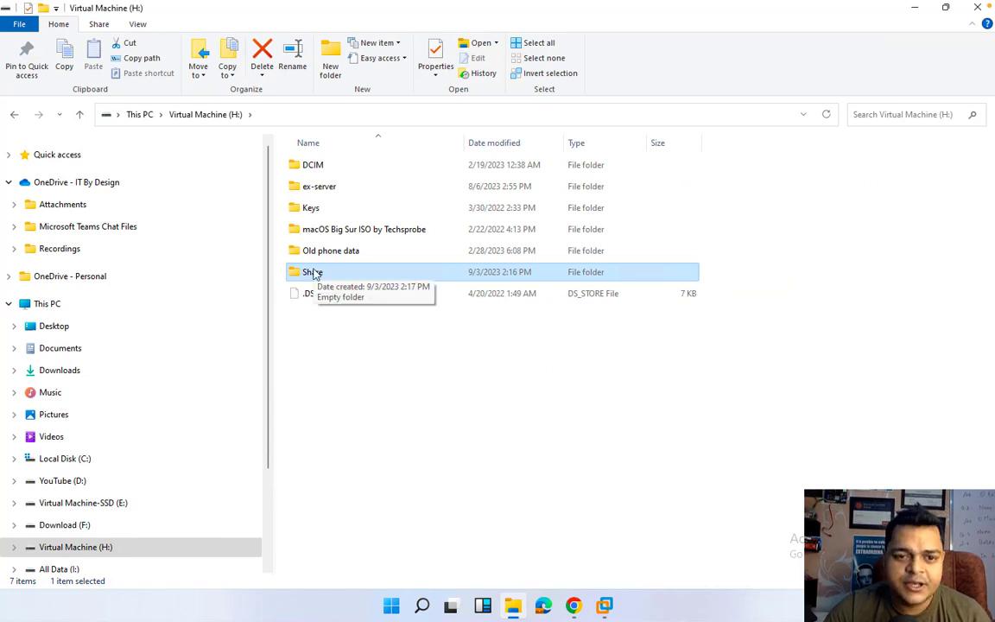
right_click(314, 274)
left_click(355, 516)
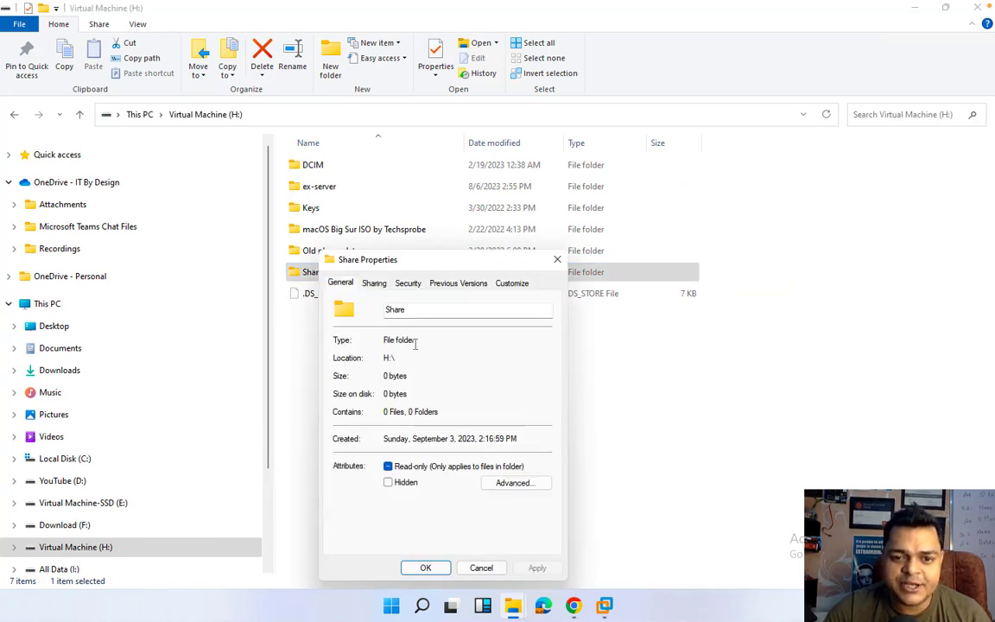
left_click(376, 285)
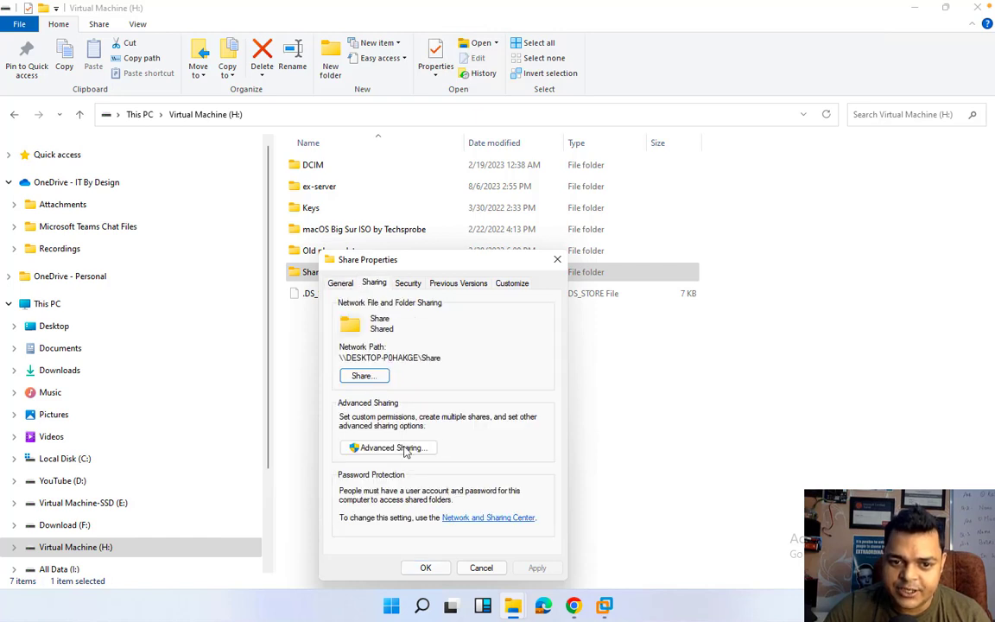
left_click(374, 447)
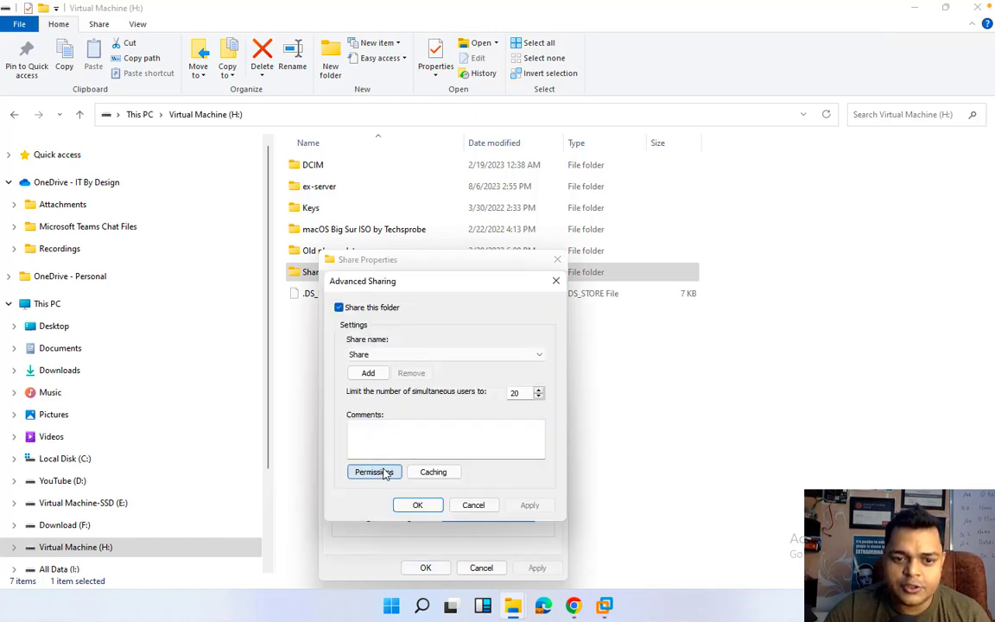
left_click(384, 472)
left_click(442, 568)
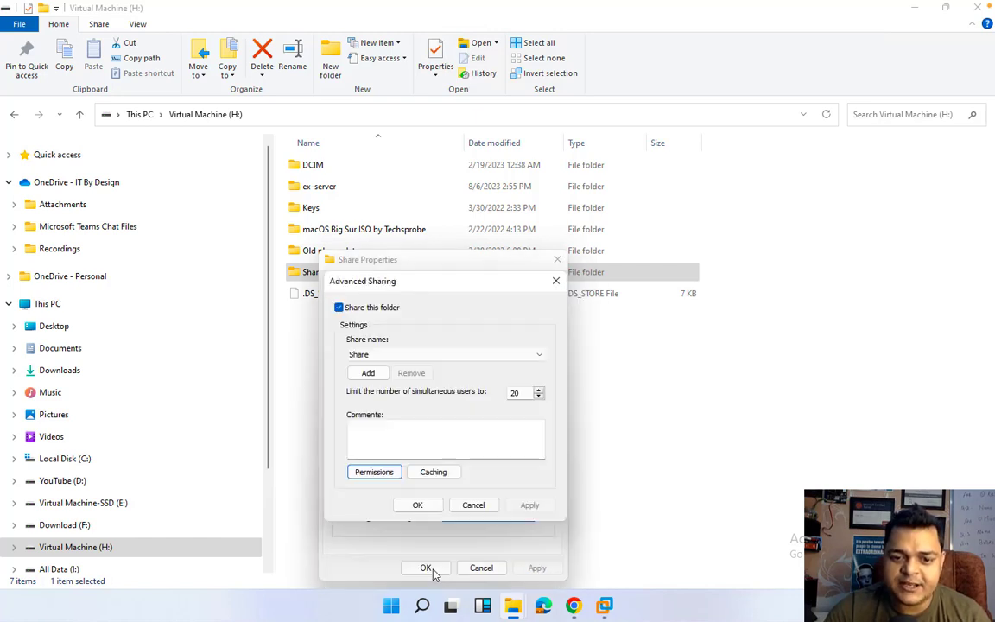
left_click(419, 508)
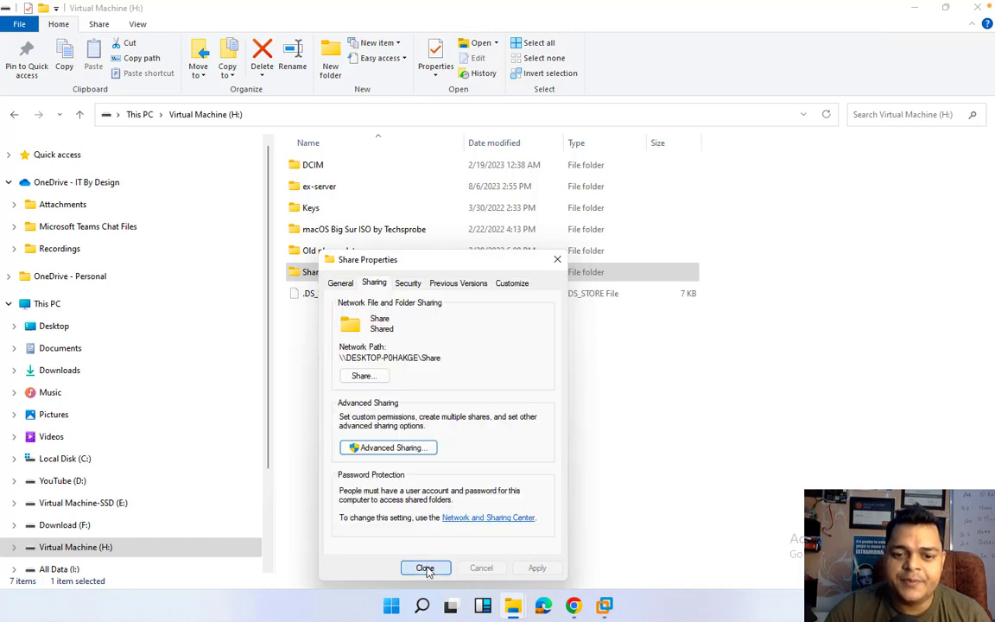
left_click(424, 567)
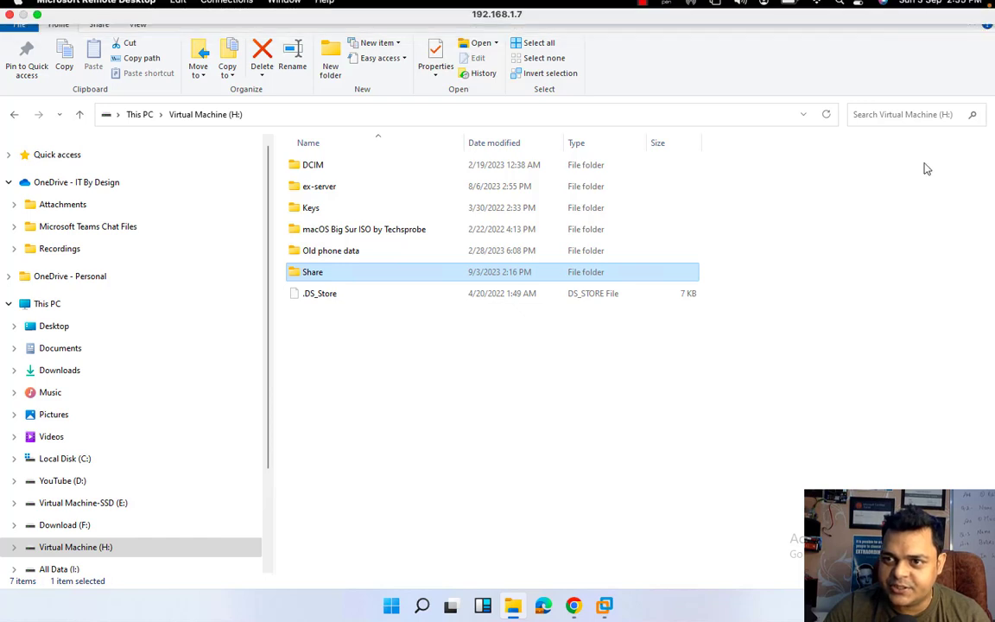
left_click(979, 10)
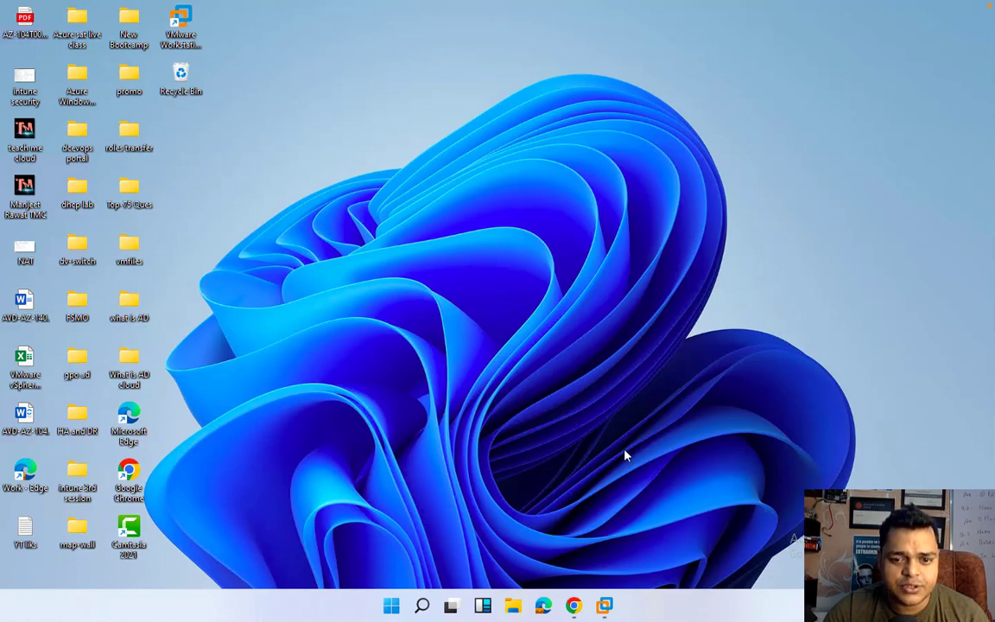
- On the Domain Server 2016 VM, open Veeam's Backup Infrastructure and right-click Backup Repositories
mouse_move(604, 605)
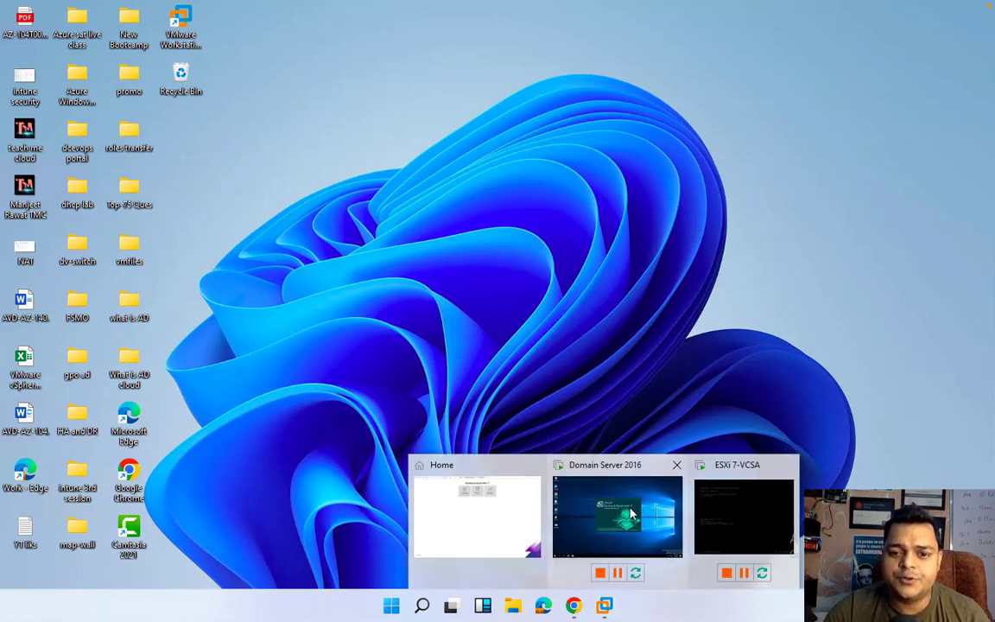
left_click(631, 514)
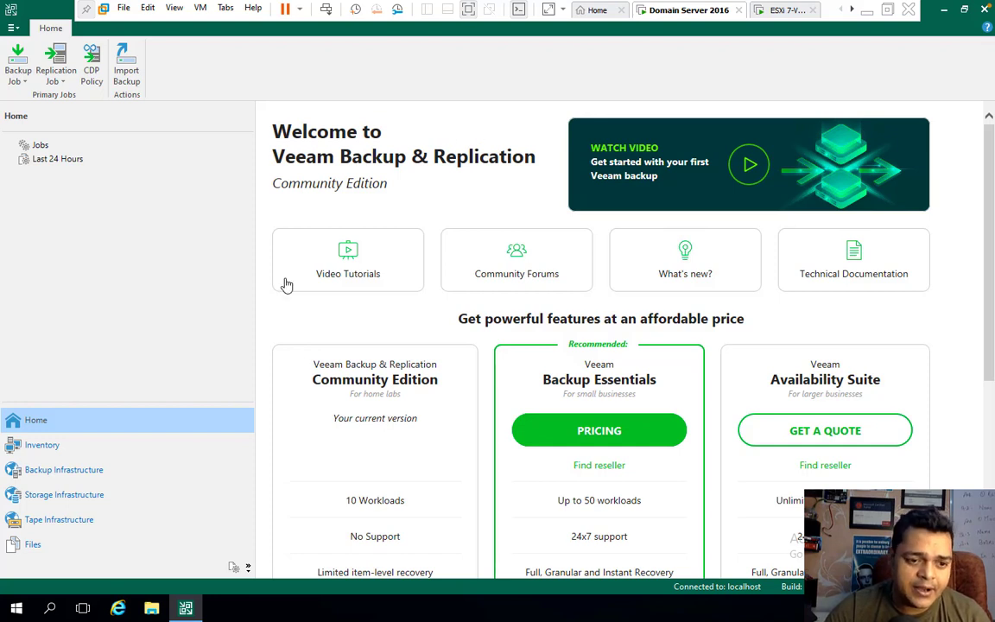
left_click(69, 481)
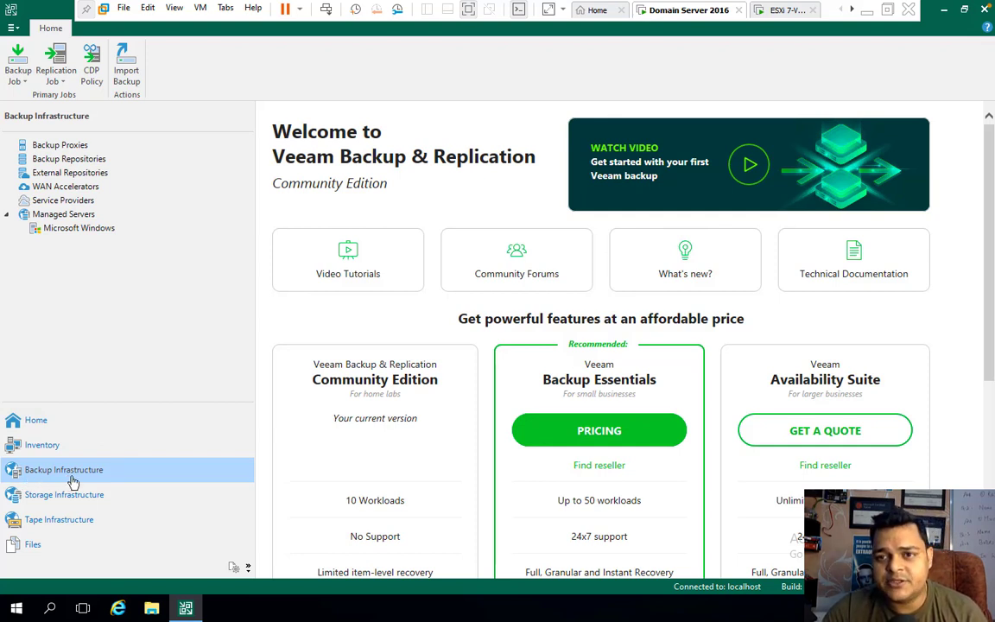
right_click(73, 163)
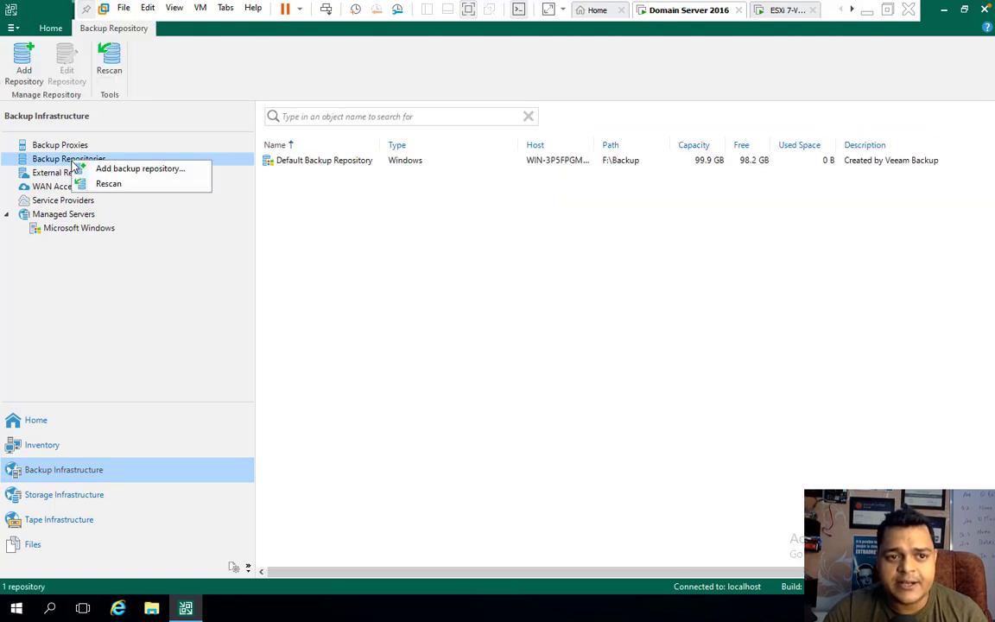
- Start the Add Backup Repository wizard with Network attached storage, choosing an SMB share
left_click(123, 171)
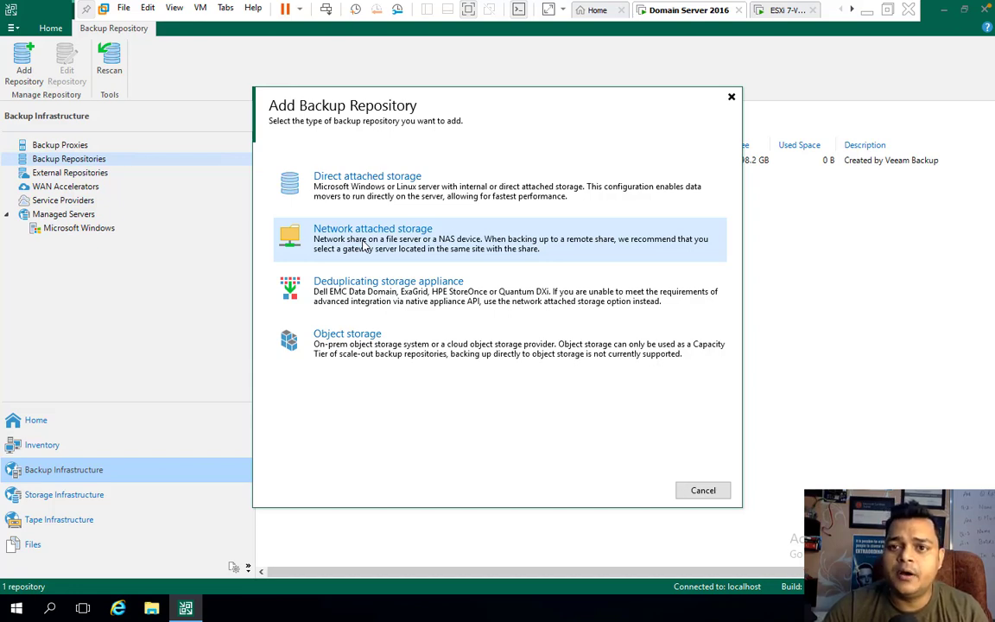
left_click(365, 247)
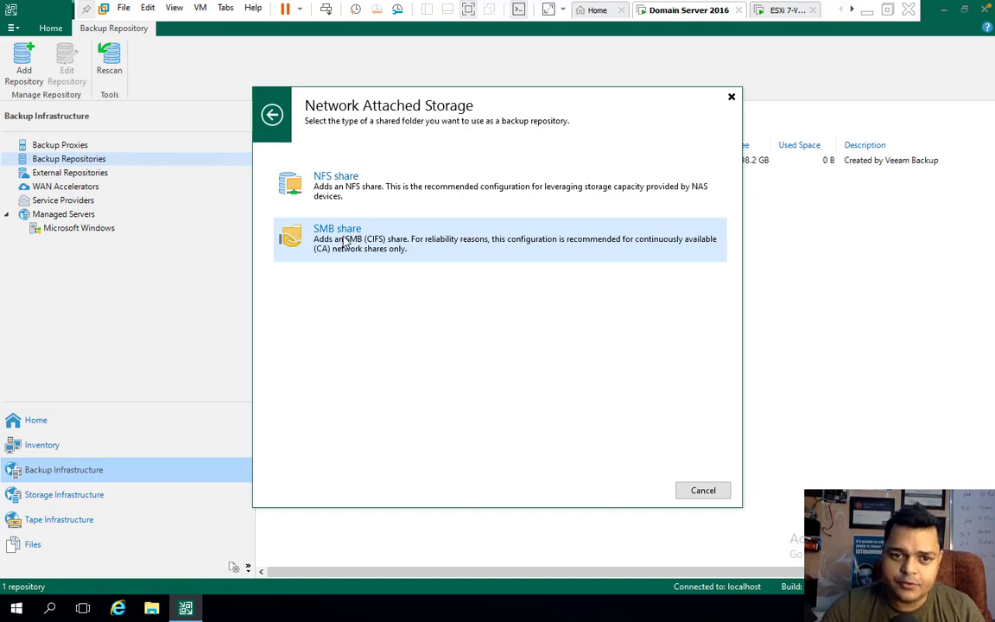
left_click(344, 242)
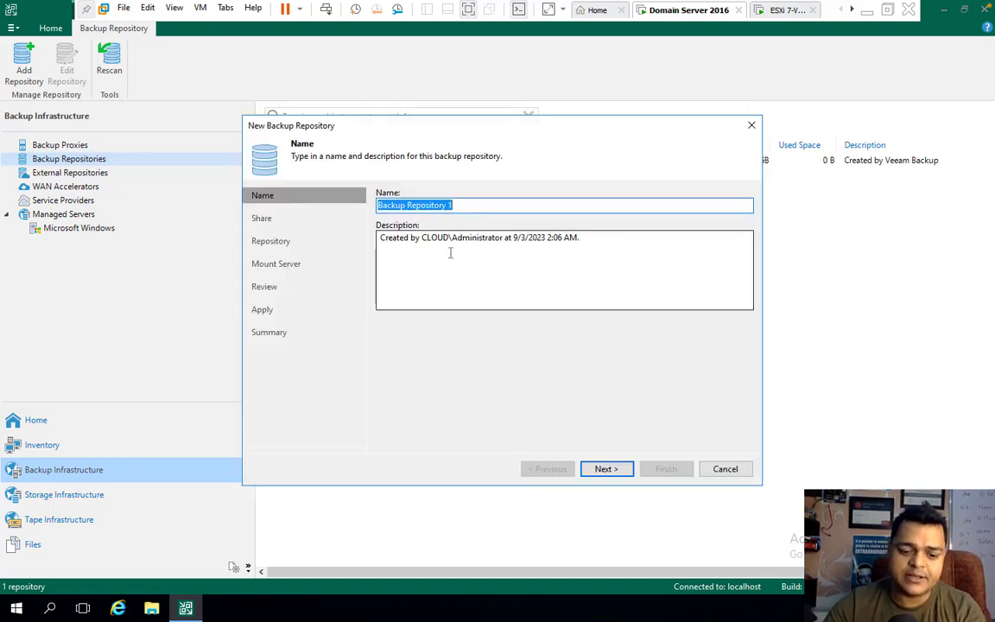
- Name the repository Share-Storage and begin entering the shared folder path \\192.168.1.7\share
type("Shar")
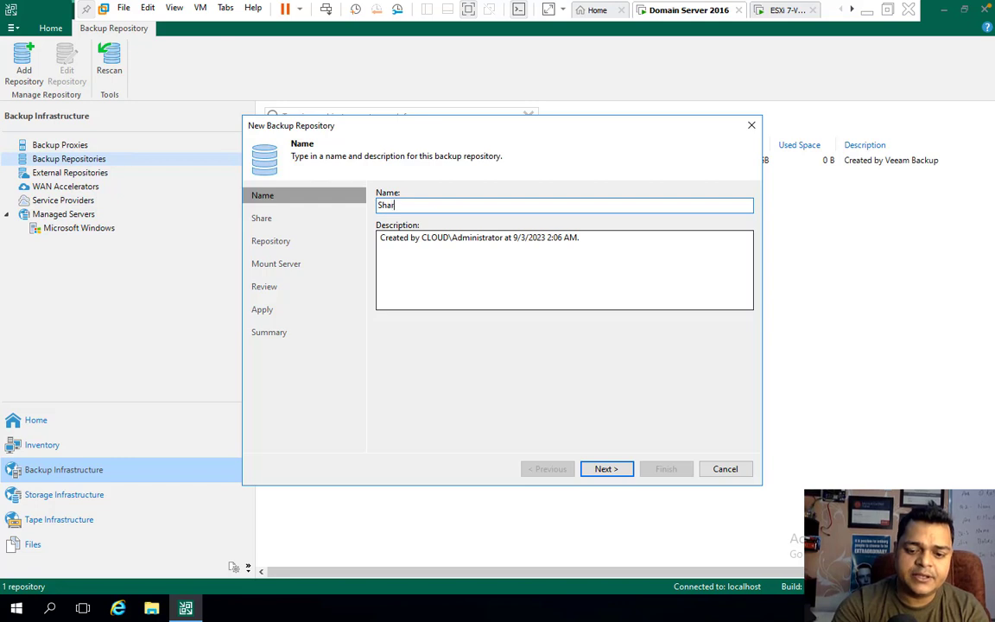
type("e-Storage")
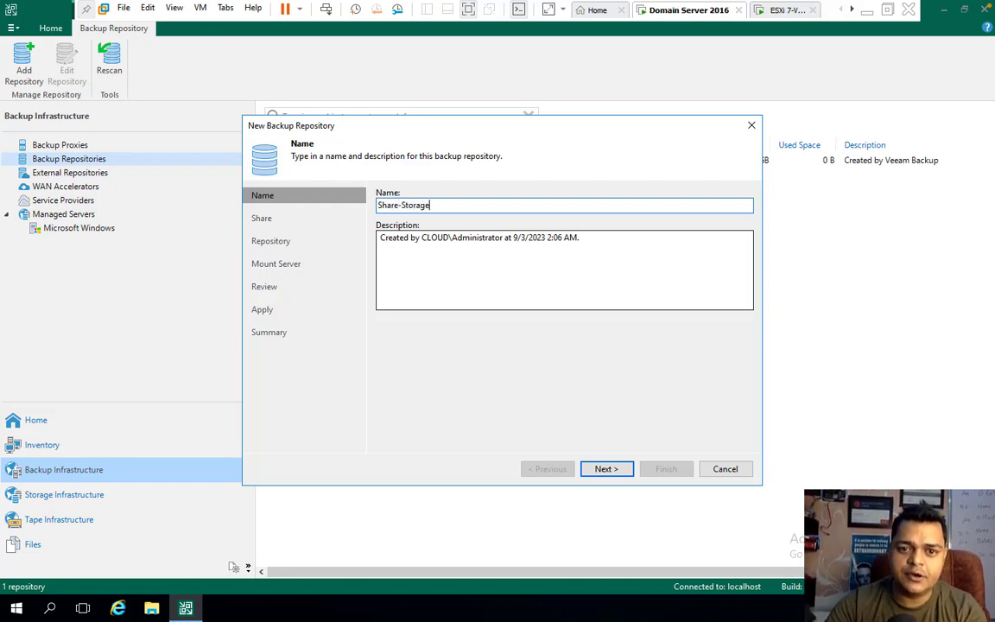
left_click(611, 471)
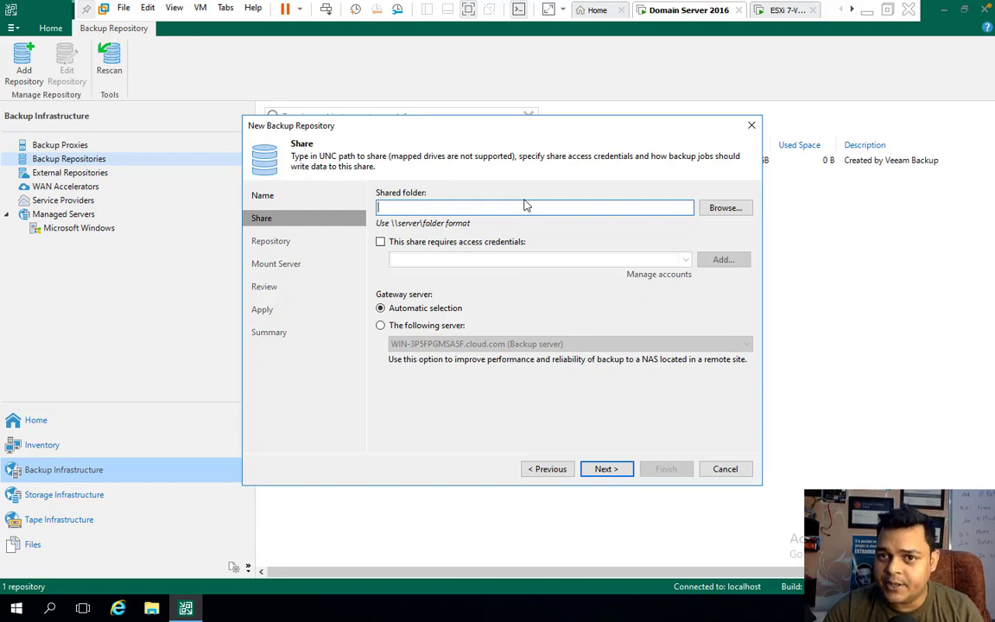
type("\\192.")
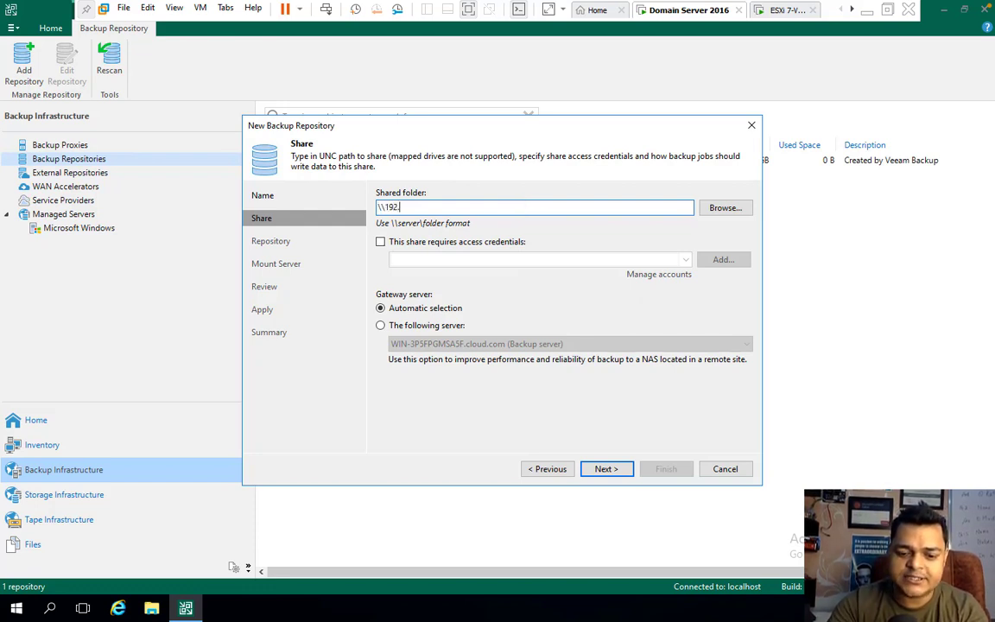
type("168.1.")
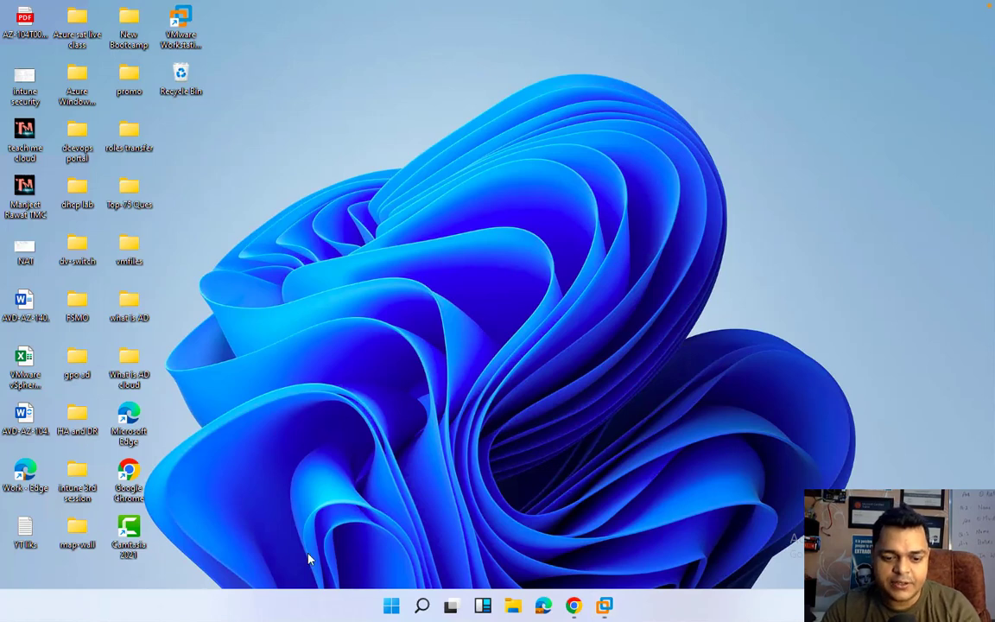
key("super+r")
key("Return")
type("i")
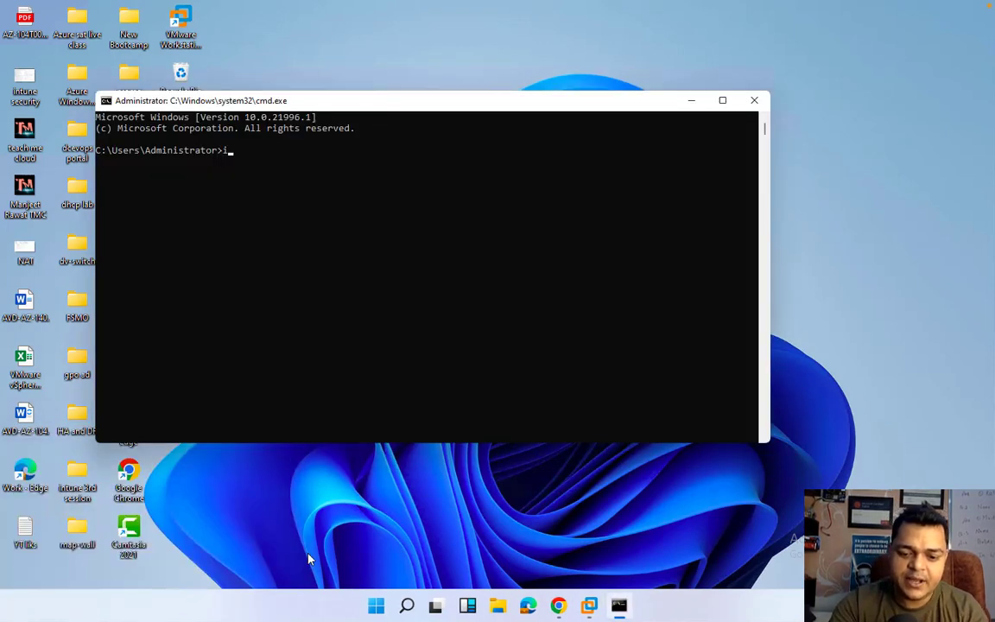
type("pconfig")
key("Return")
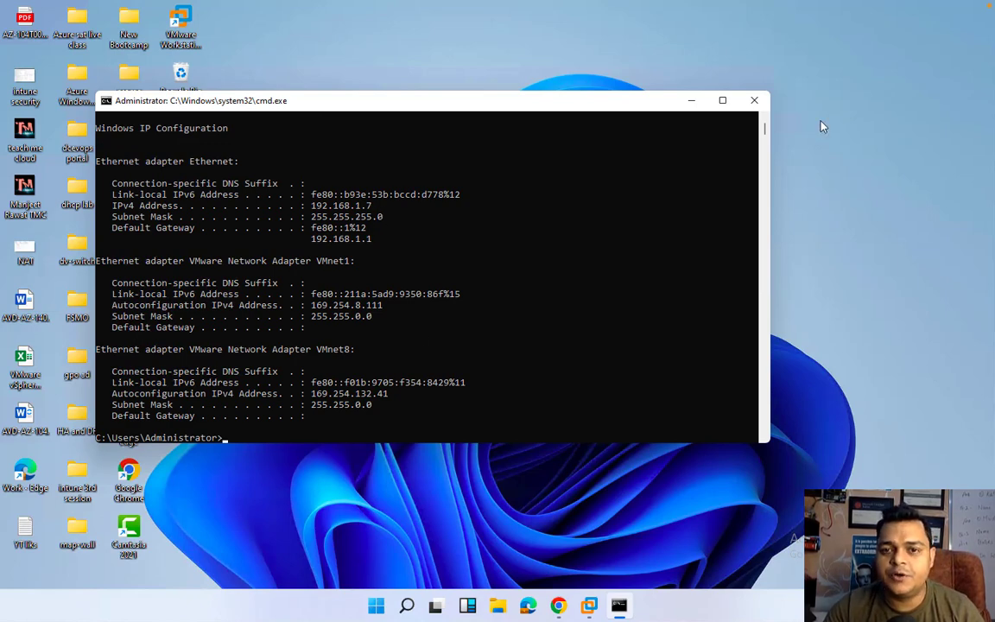
left_click(753, 104)
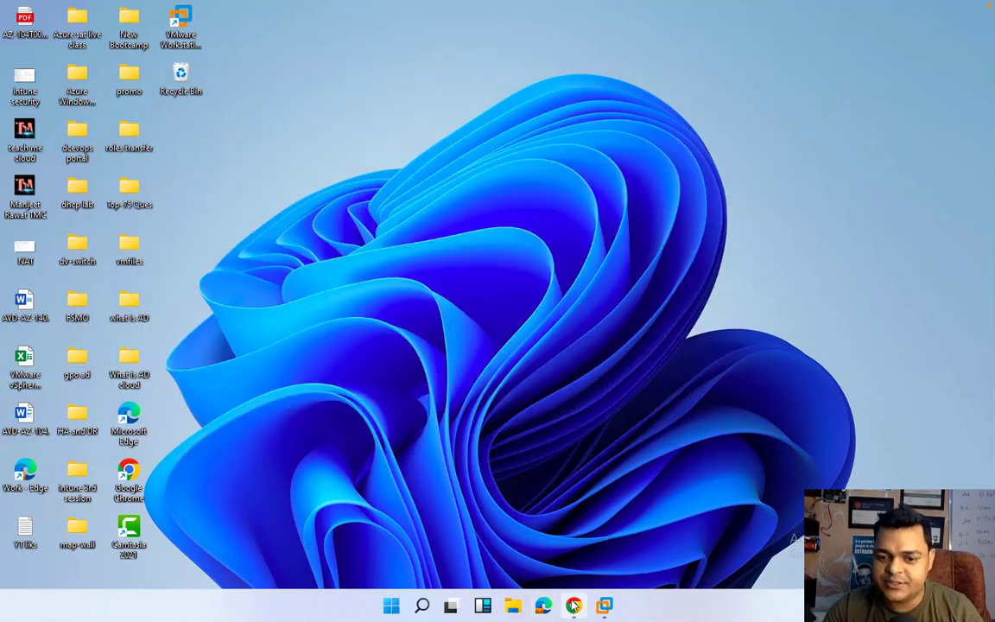
mouse_move(604, 605)
left_click(609, 551)
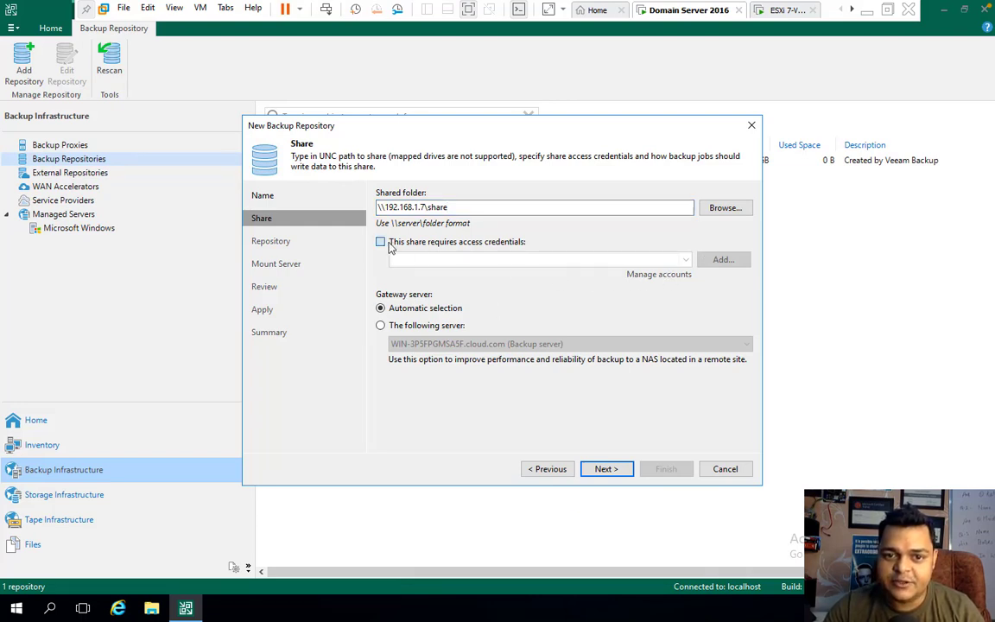
- Add Administrator credentials with its password for the share and advance to the Repository step
left_click(380, 242)
left_click(655, 276)
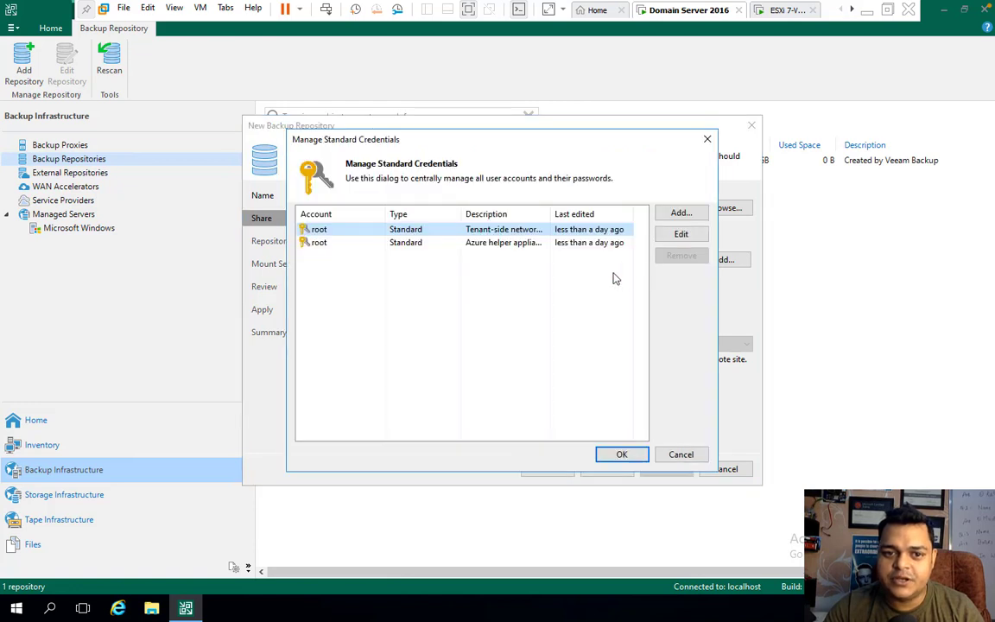
left_click(681, 213)
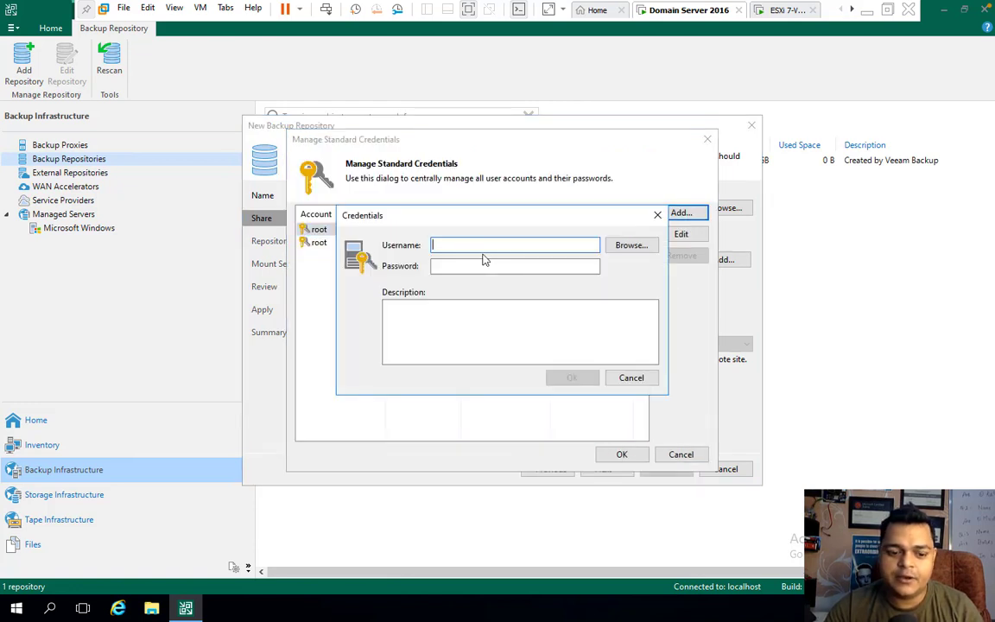
type("Admin")
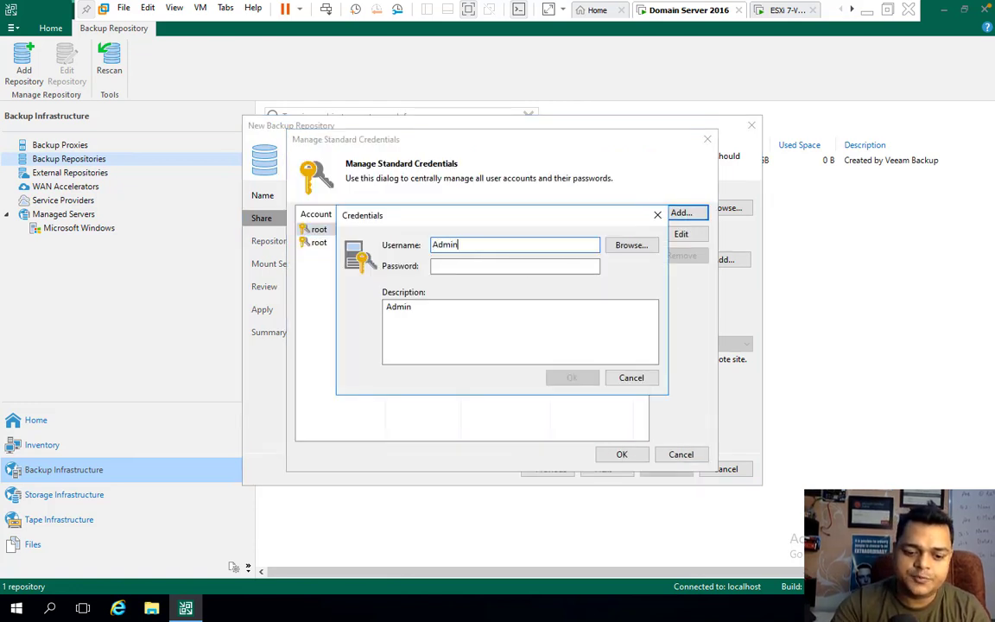
type("istrator")
key("Tab")
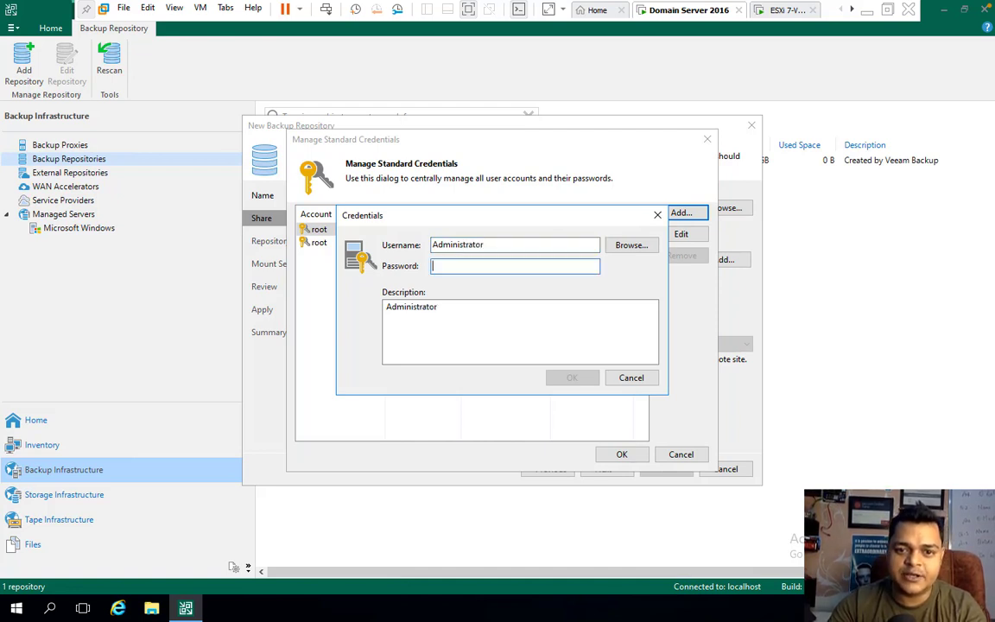
type("•")
key("BackSpace")
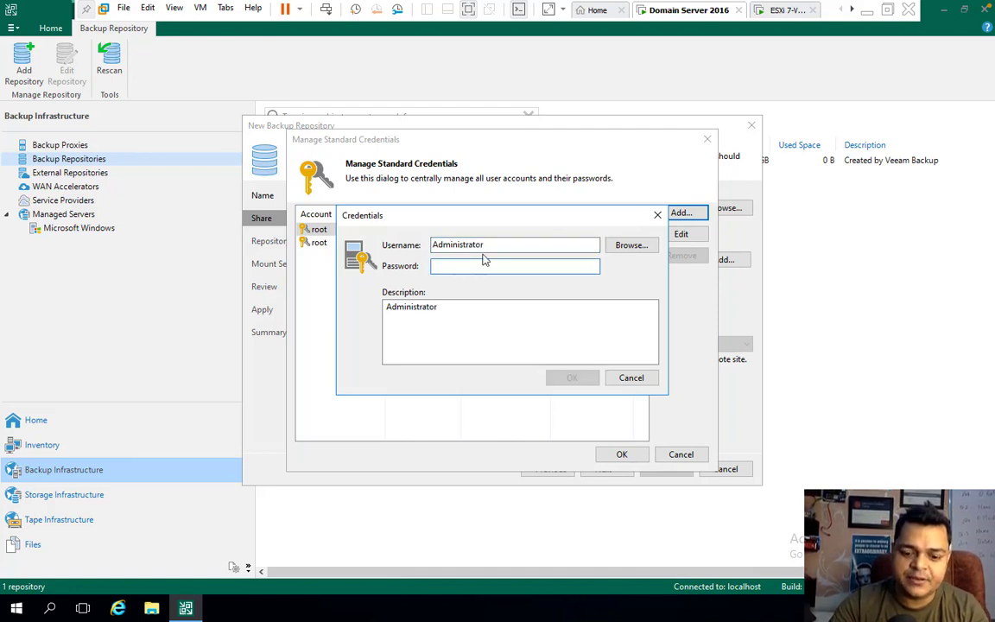
type("••••••")
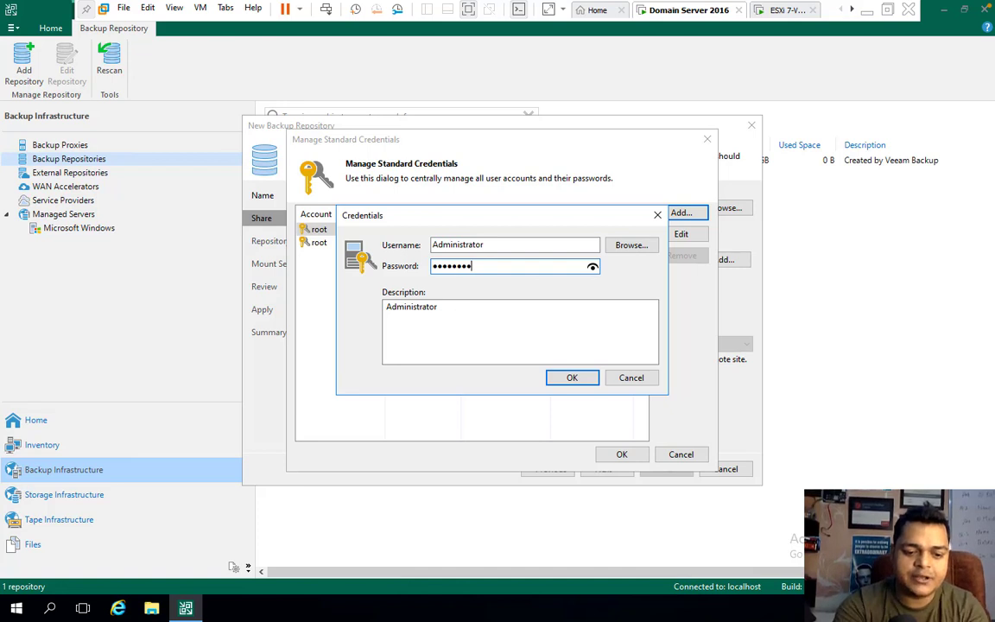
type("••")
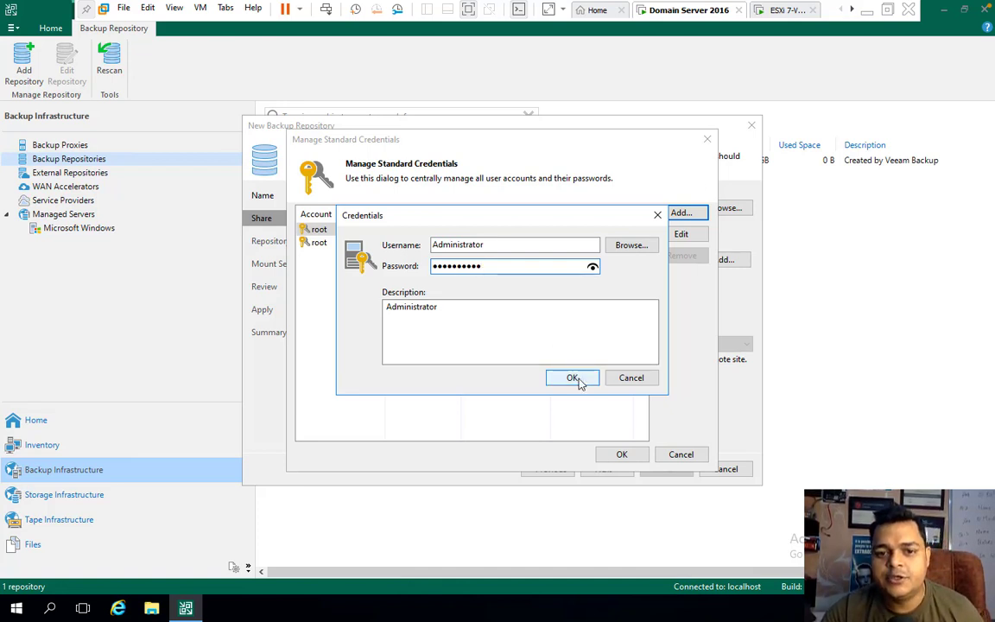
left_click(574, 377)
left_click(622, 454)
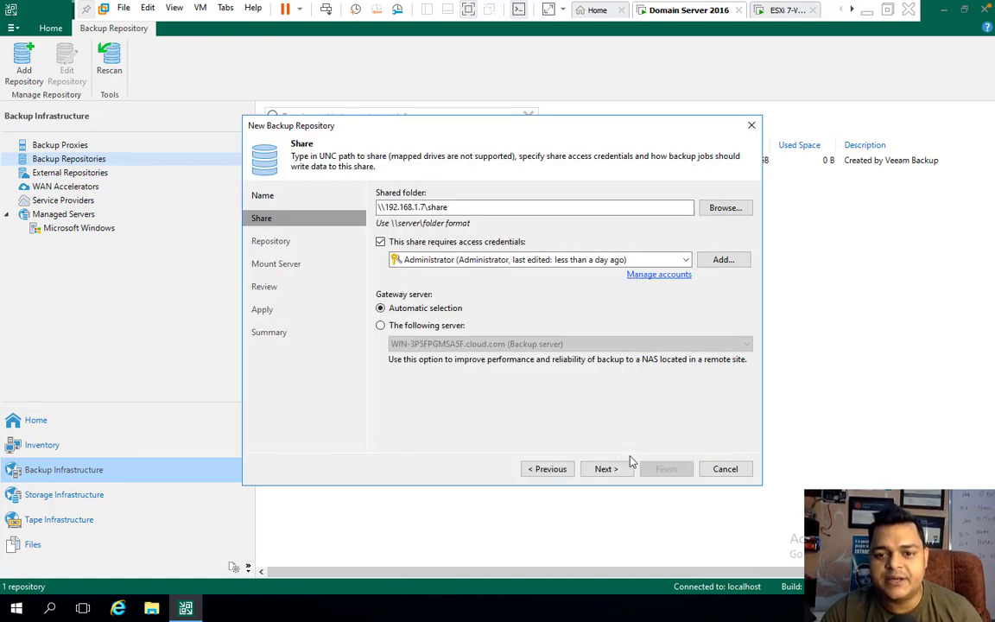
left_click(611, 470)
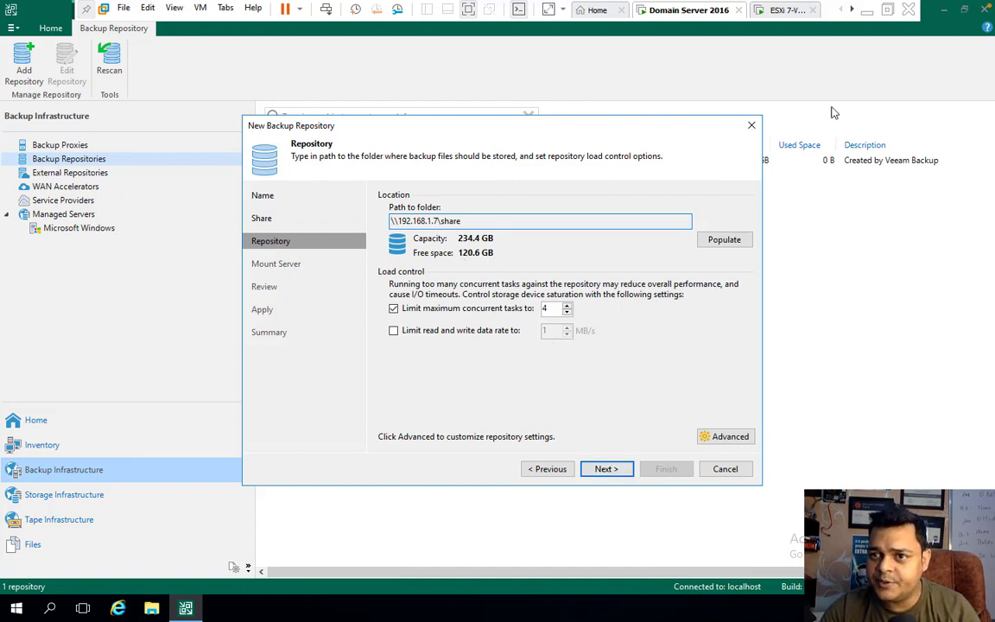
left_click(867, 10)
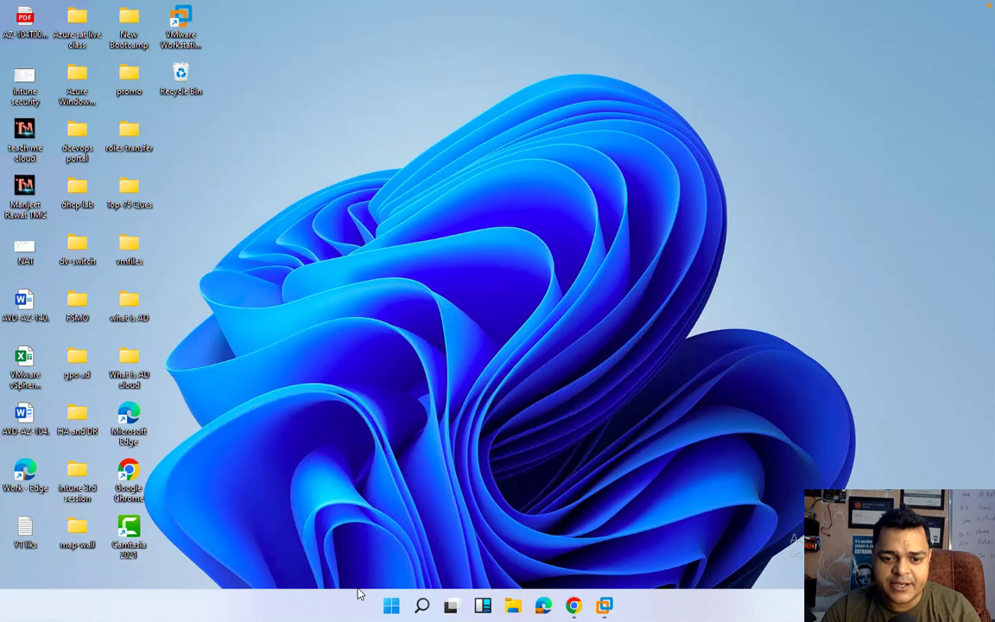
left_click(513, 608)
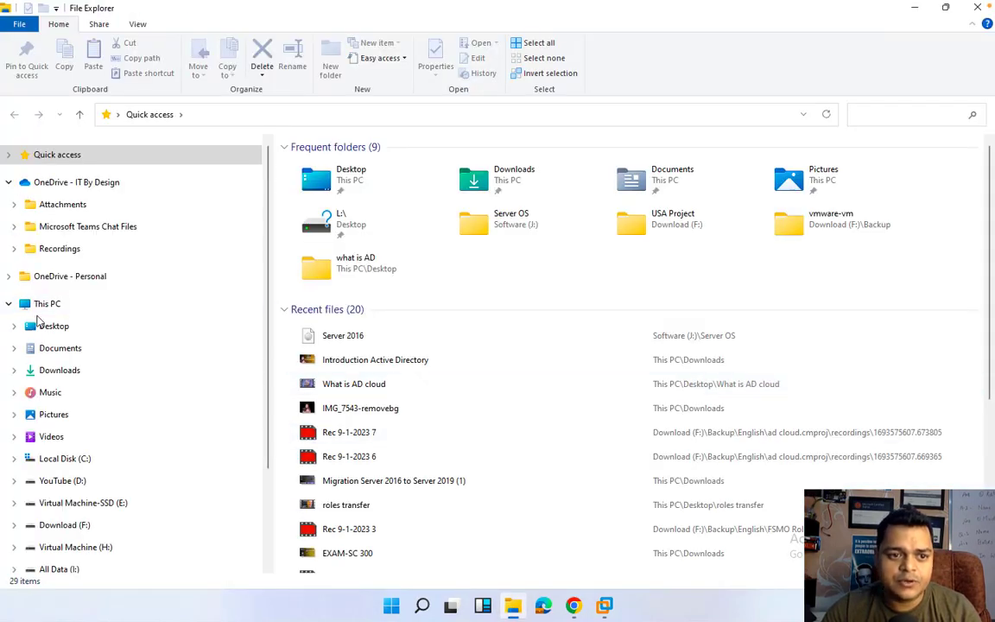
left_click(47, 304)
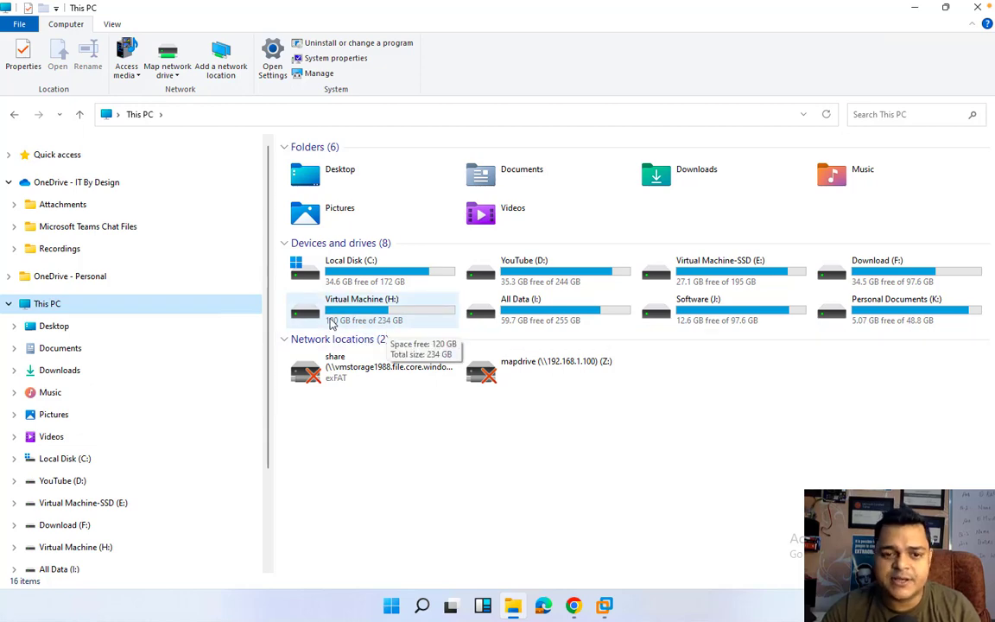
left_click(915, 8)
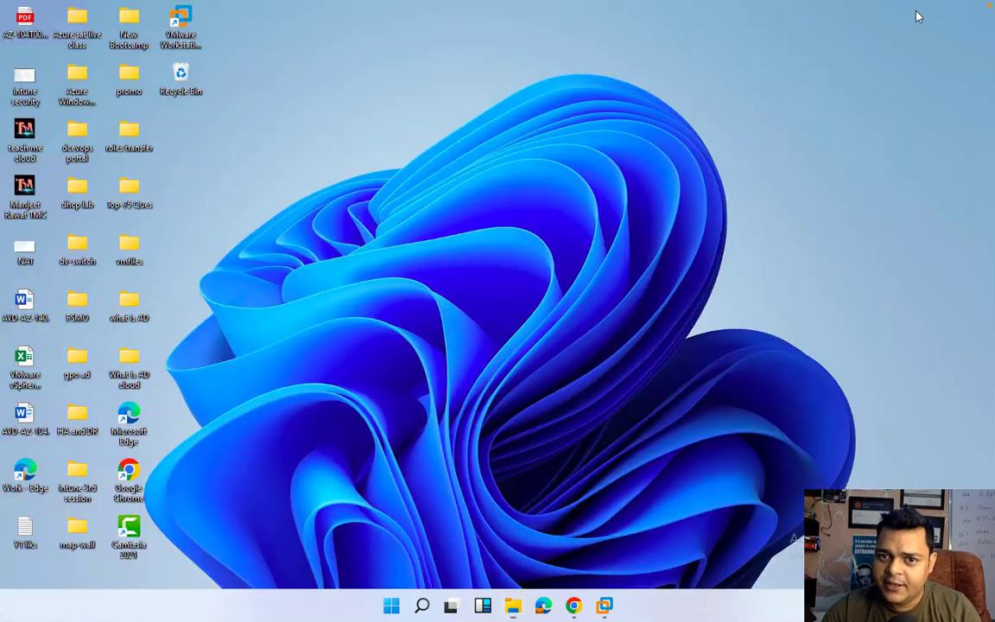
mouse_move(603, 615)
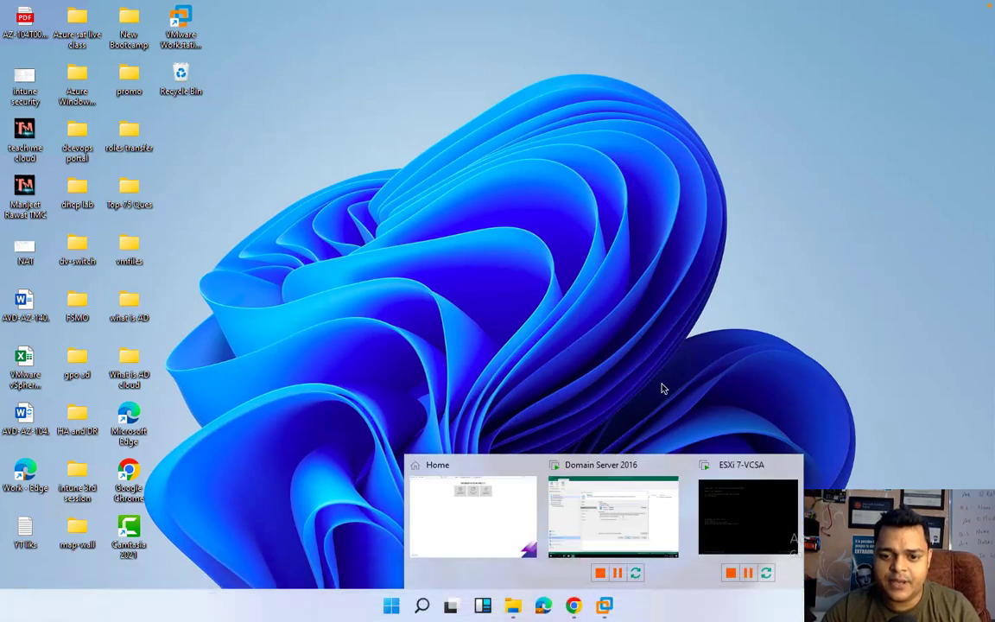
left_click(615, 515)
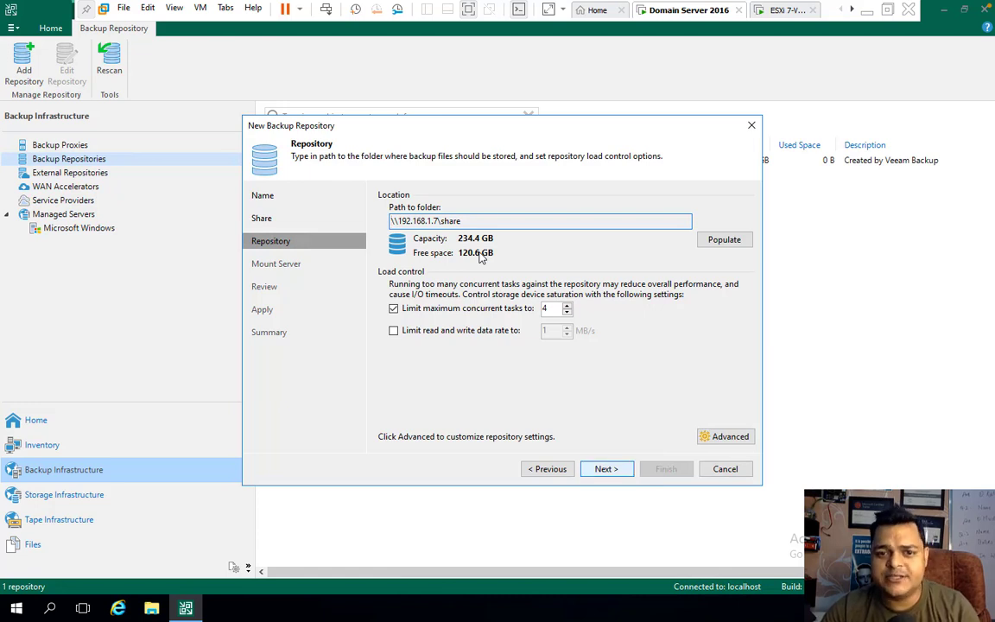
- Advance through Mount Server and Review, apply and finish Share-Storage, accepting the configuration backup change
key("Return")
left_click(617, 472)
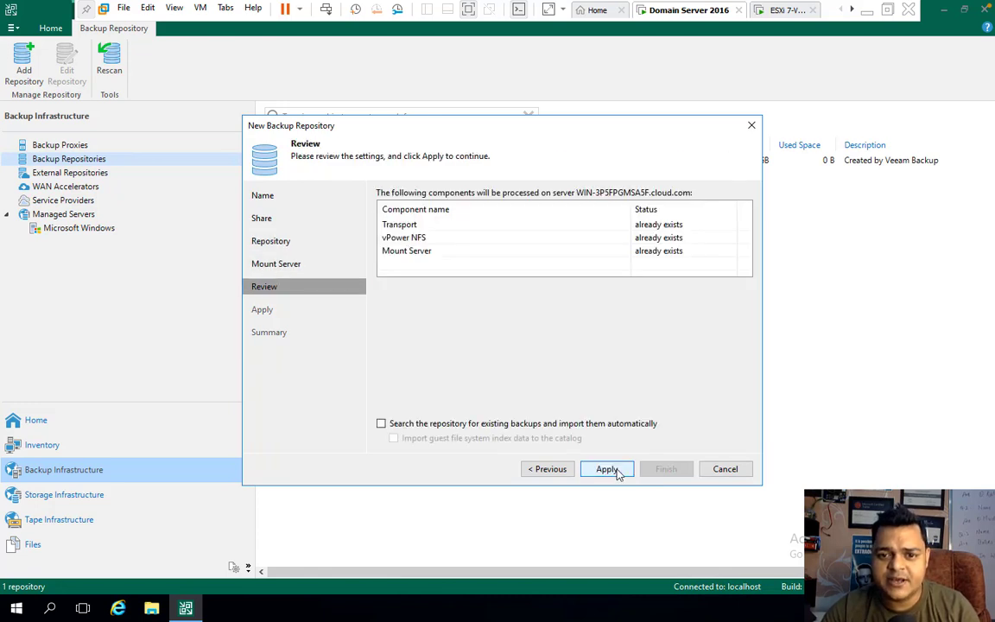
left_click(596, 469)
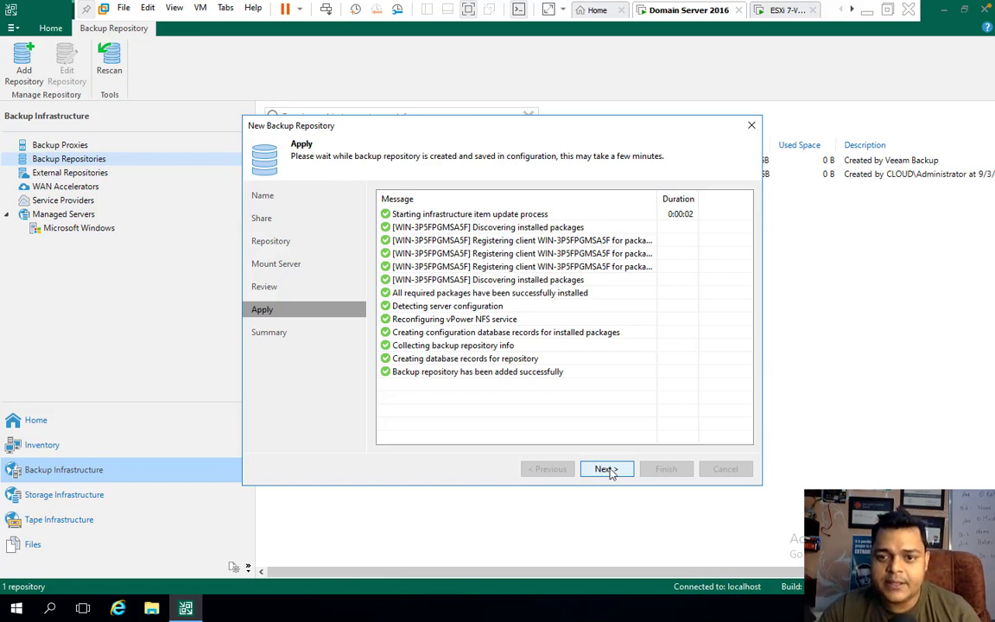
left_click(605, 469)
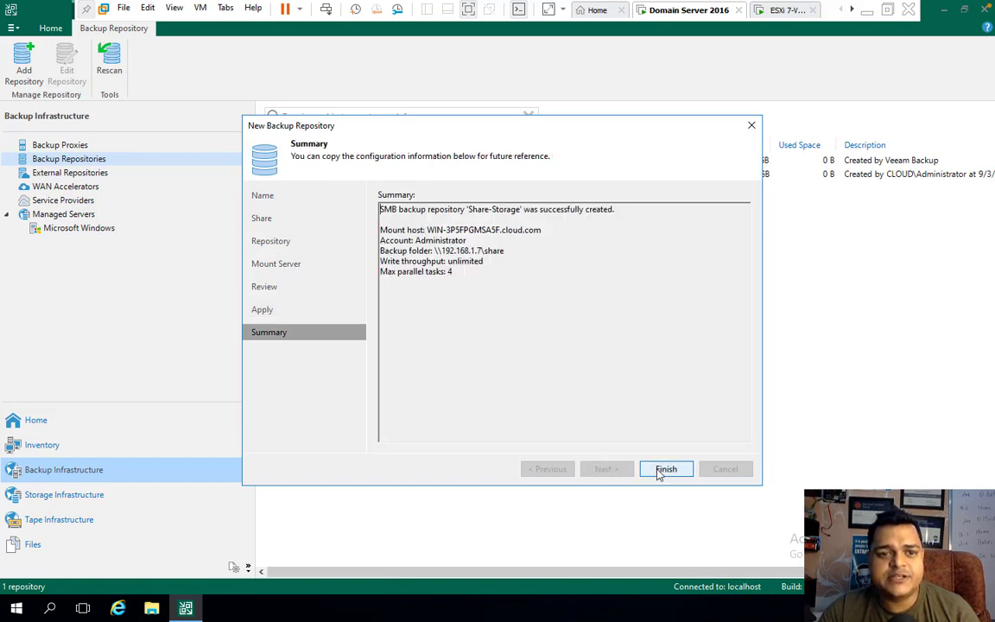
left_click(657, 472)
left_click(565, 326)
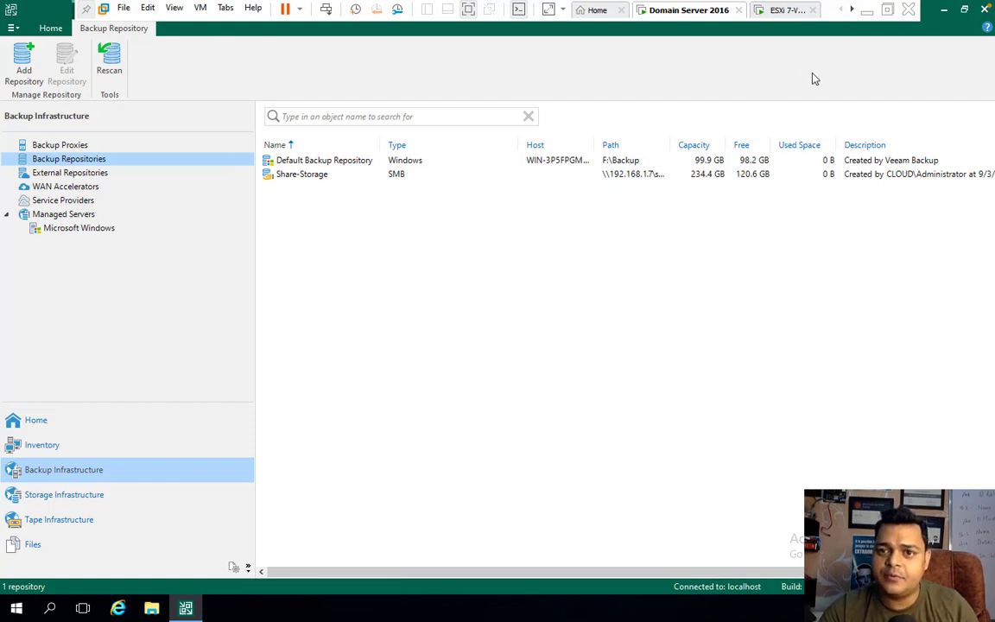
- Launch Google Chrome from the server desktop and dismiss the restore-pages and ad privacy prompts
left_click(943, 8)
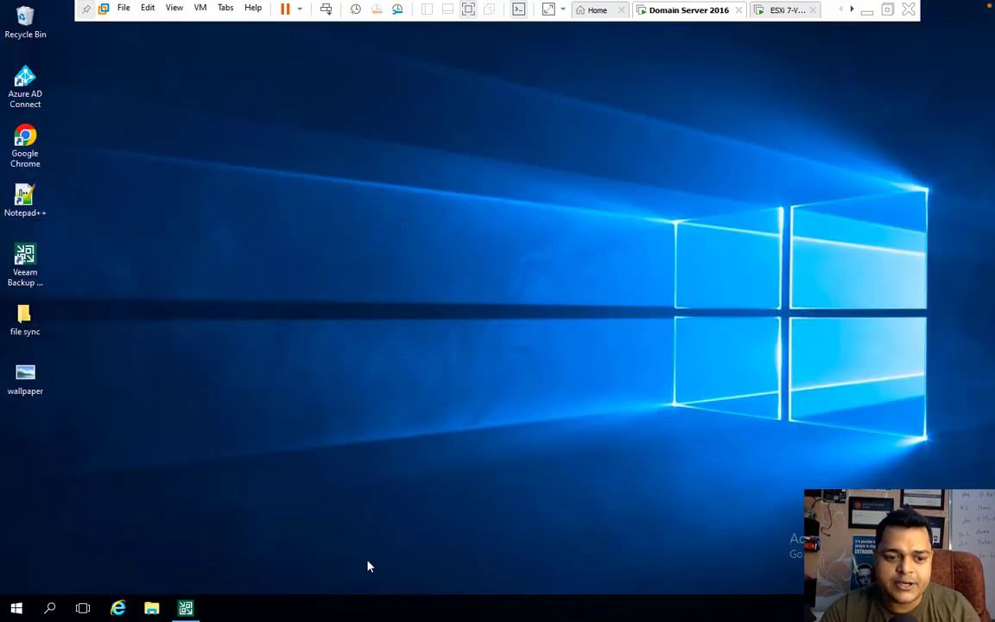
double_click(35, 144)
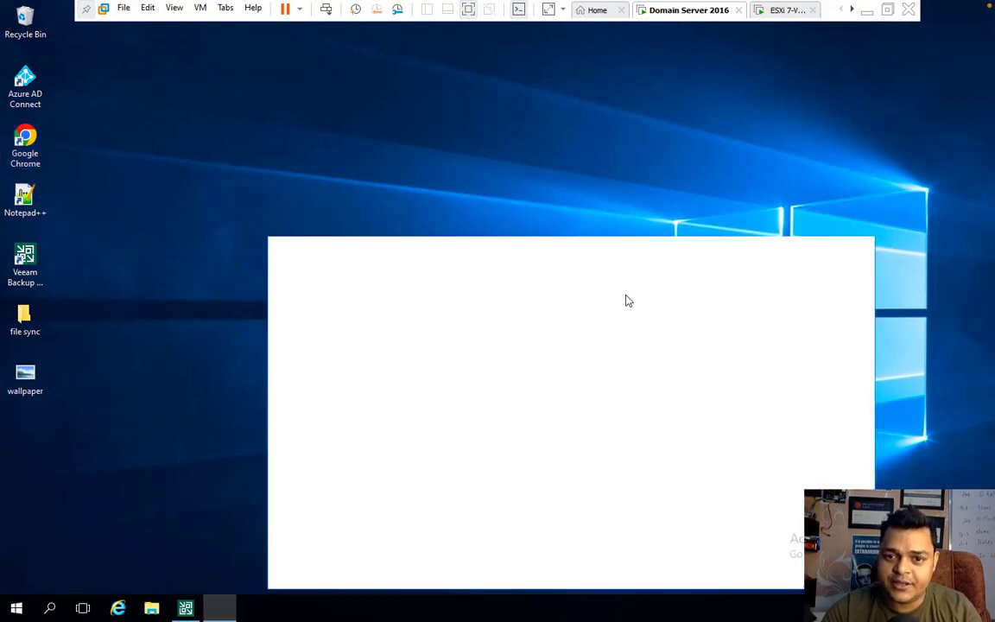
left_click(856, 301)
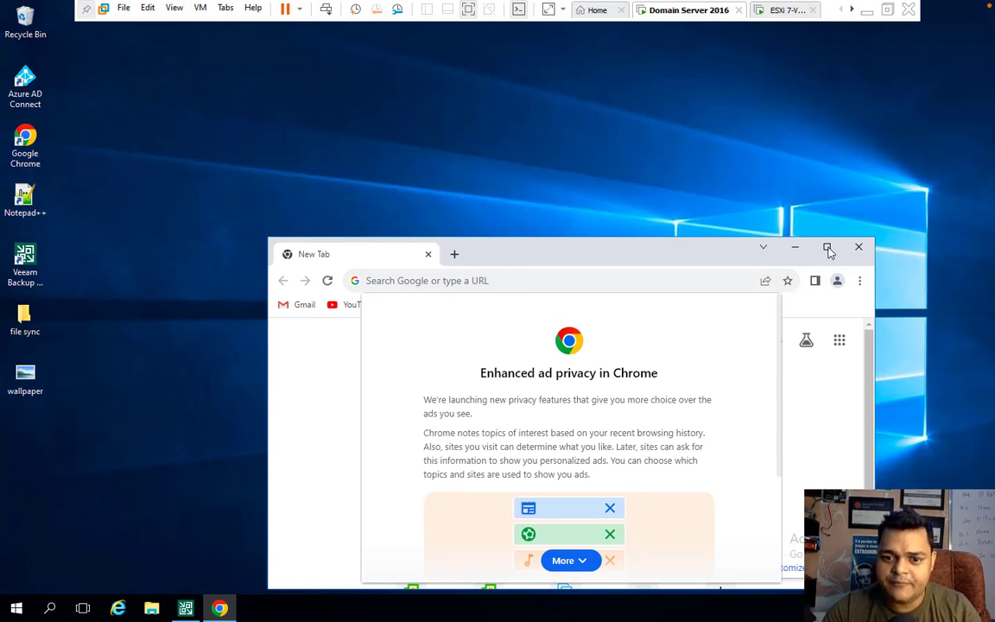
left_click(571, 560)
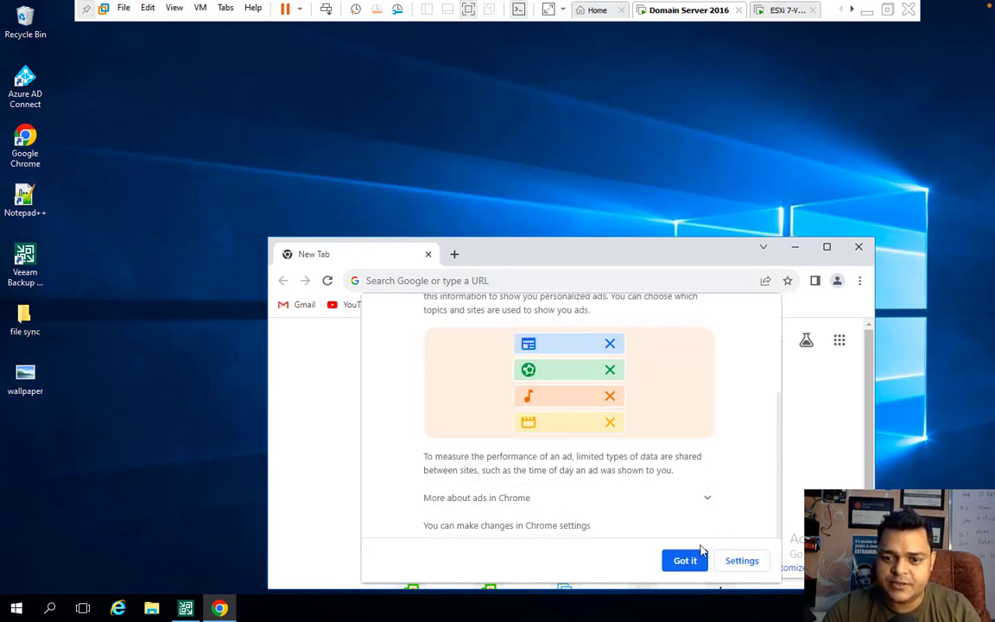
left_click(702, 551)
- Load 192.168.1.150 in a maximized window and expand the certificate warning details
type("1")
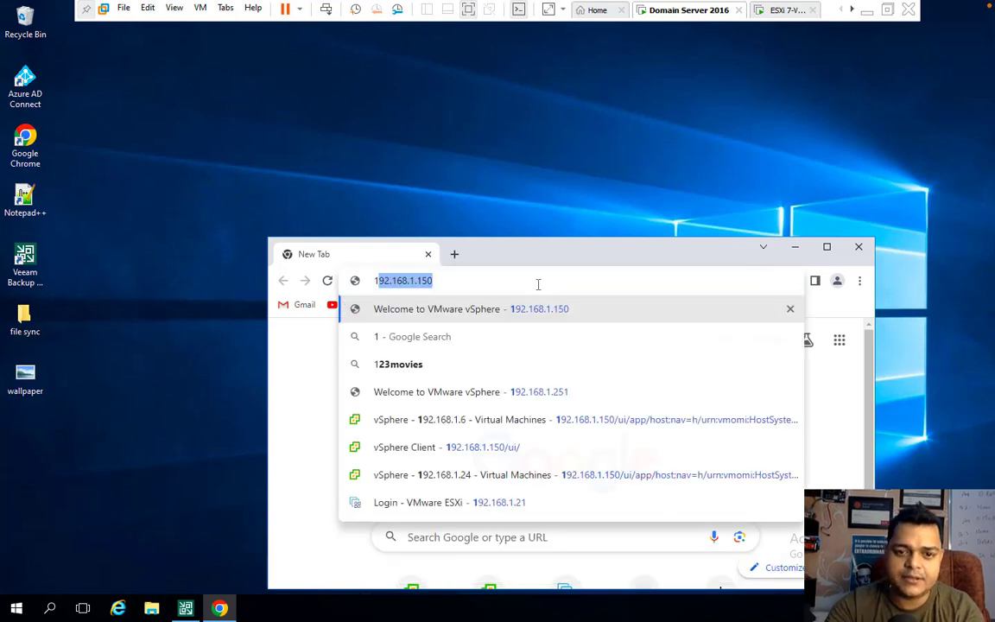
type("92")
key("Return")
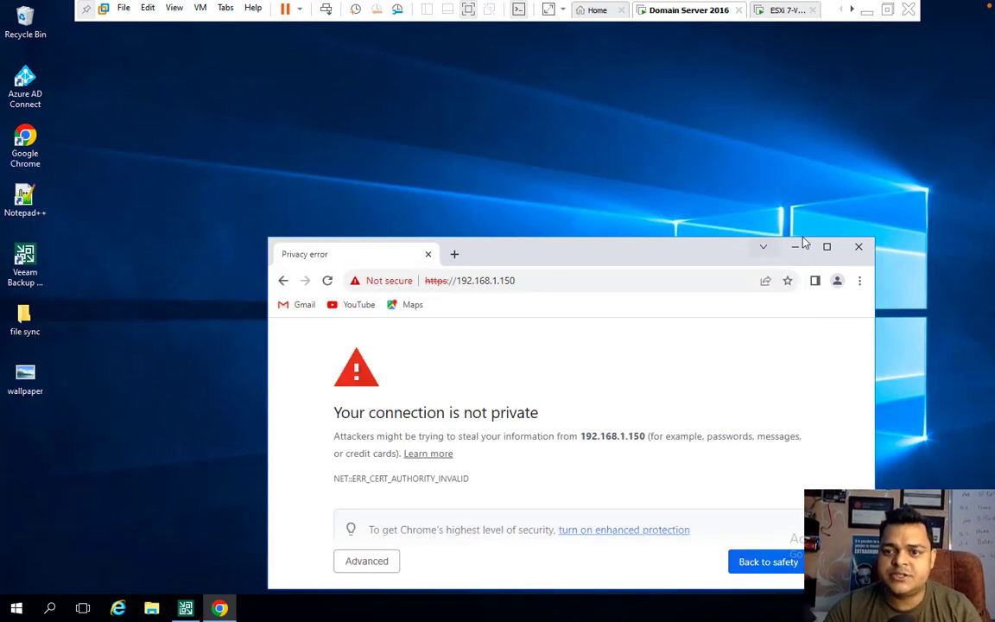
left_click(827, 246)
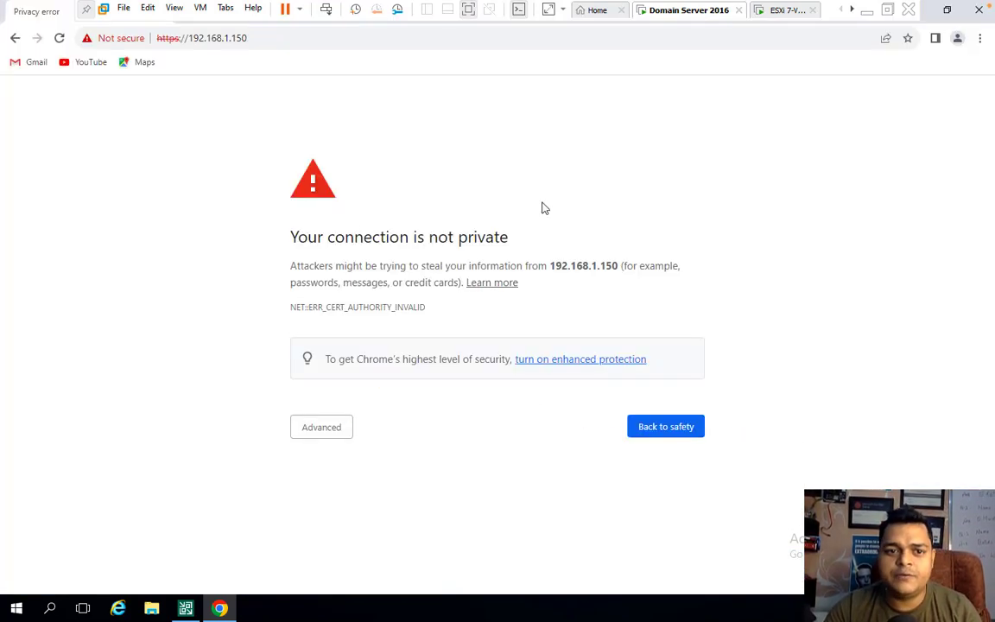
left_click(327, 430)
- Proceed past the certificate warnings to the vSphere web client at vcsa.cloud.com
left_click(352, 534)
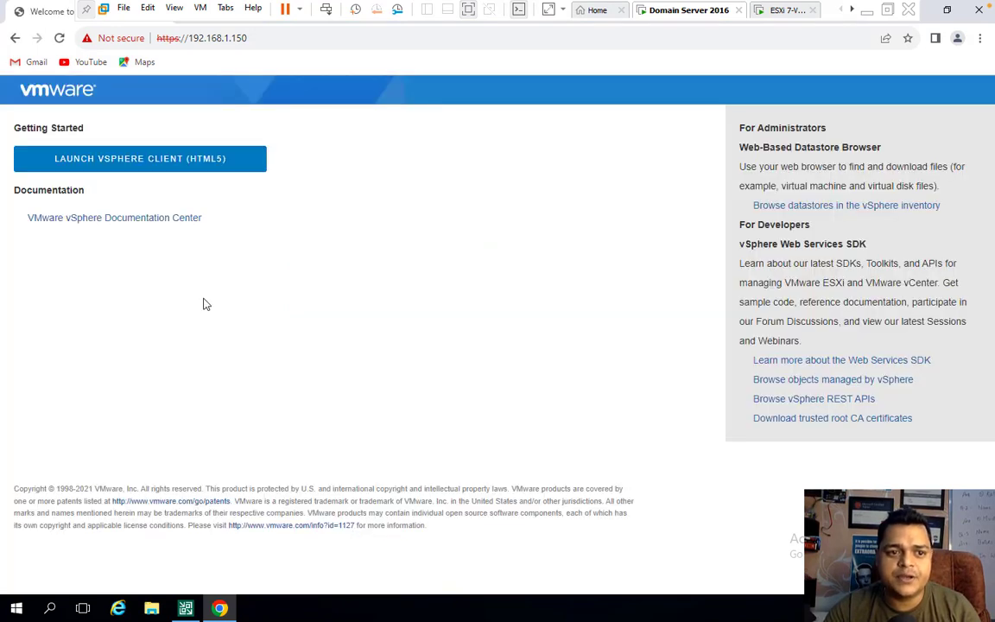
left_click(132, 169)
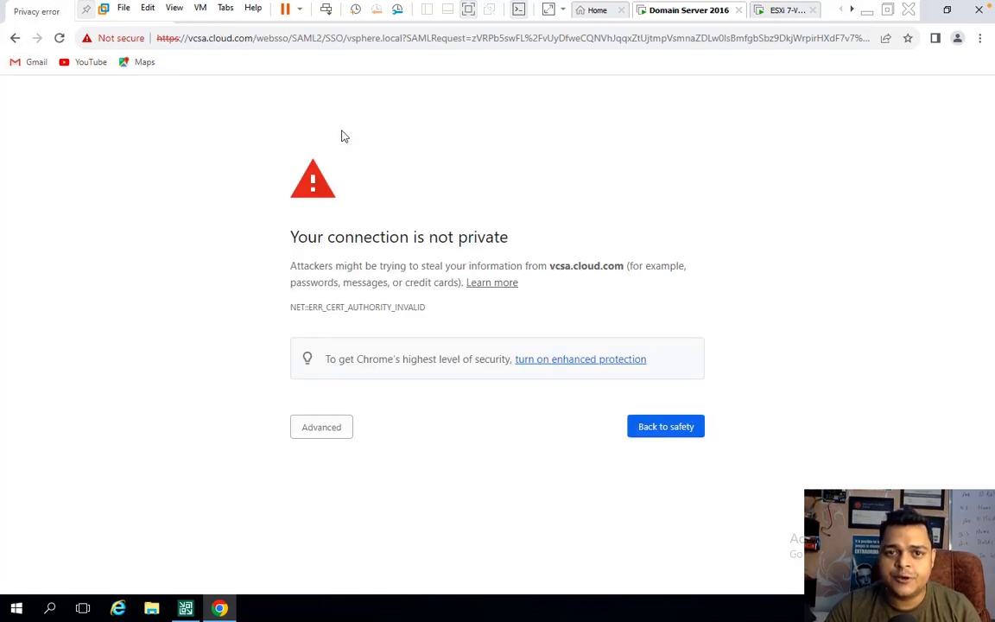
left_click(331, 428)
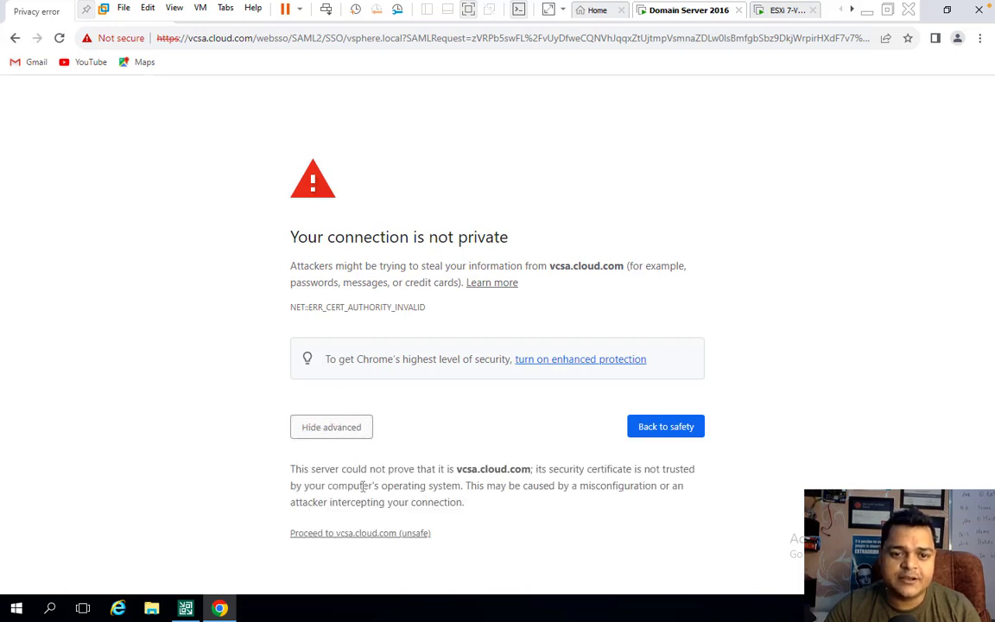
left_click(377, 534)
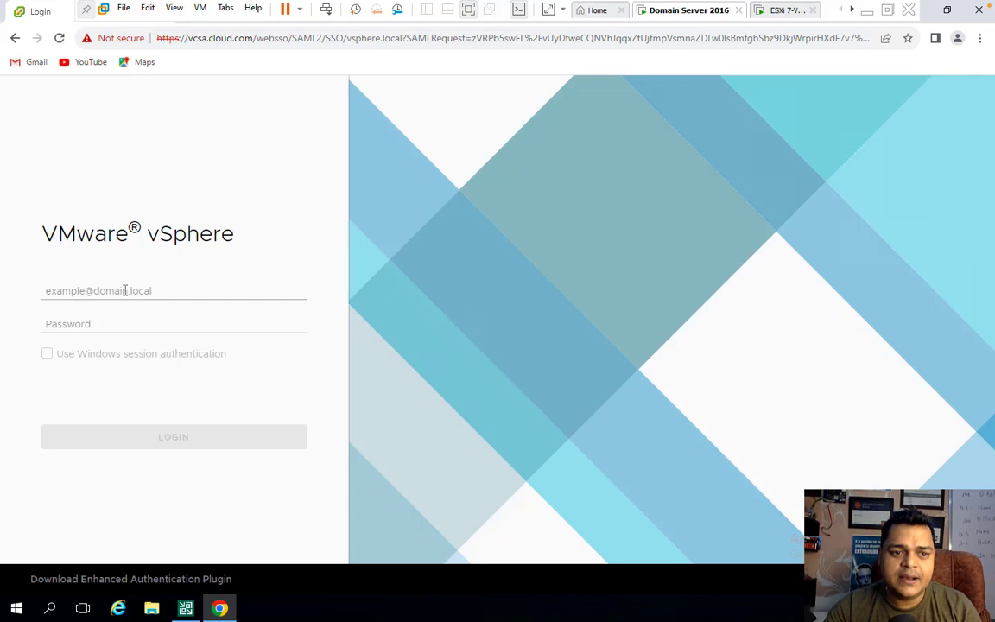
- Sign in to vSphere with the administrator username and password
left_click(124, 291)
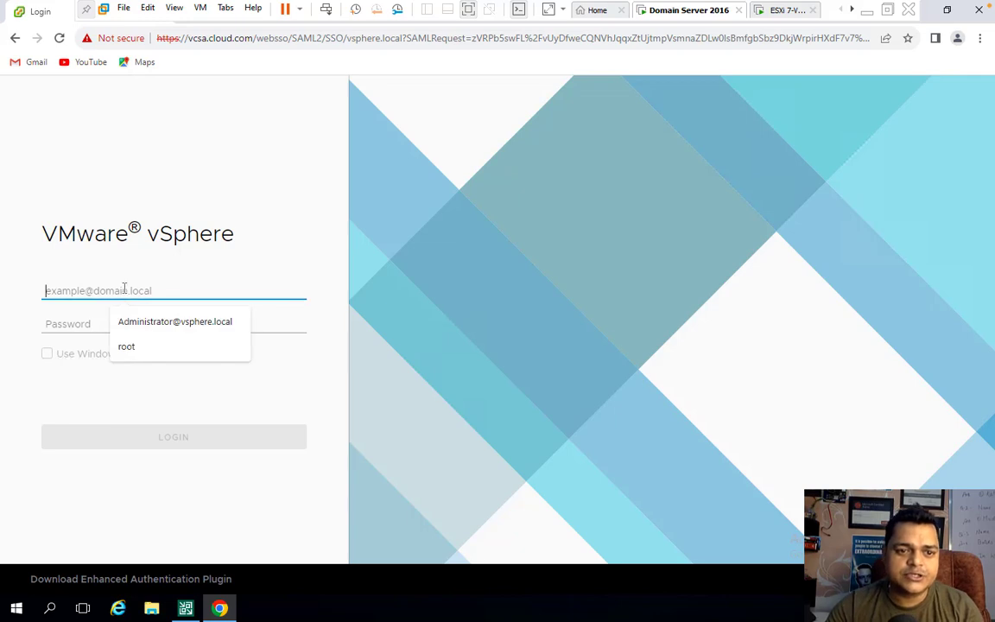
left_click(199, 322)
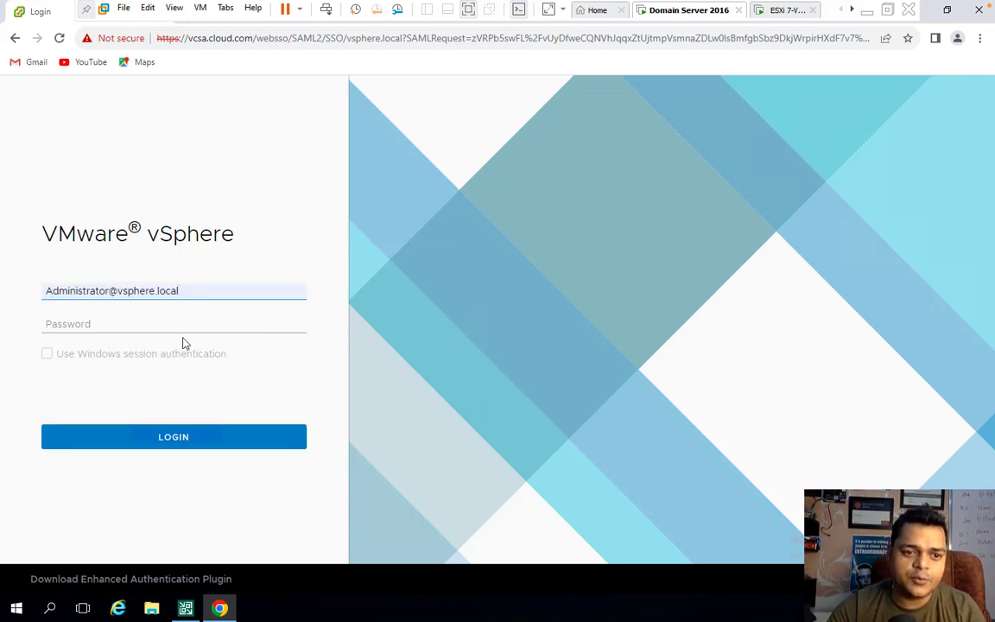
left_click(189, 326)
type("••")
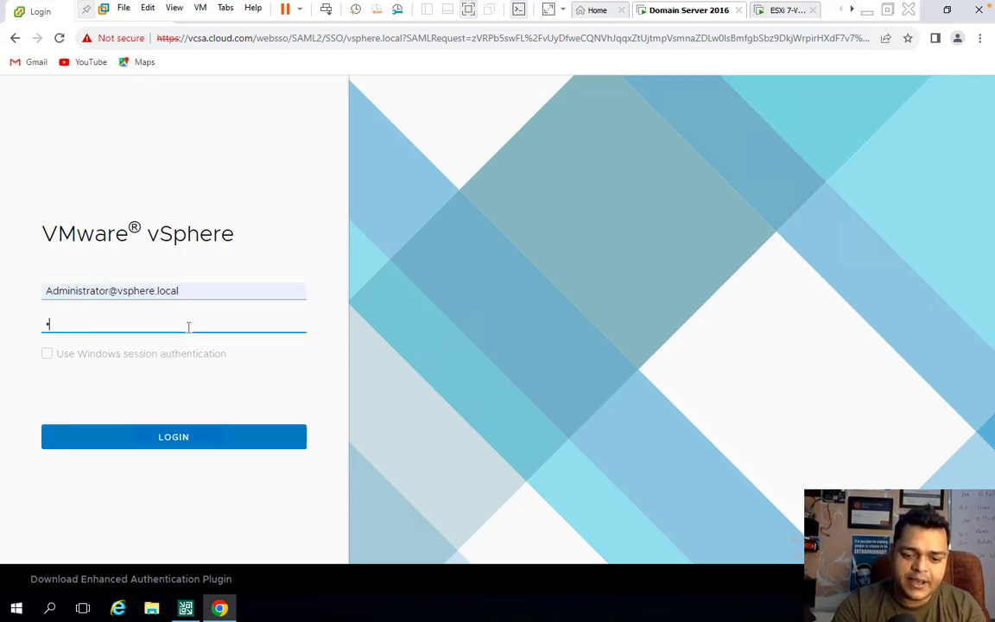
type("•••••••••")
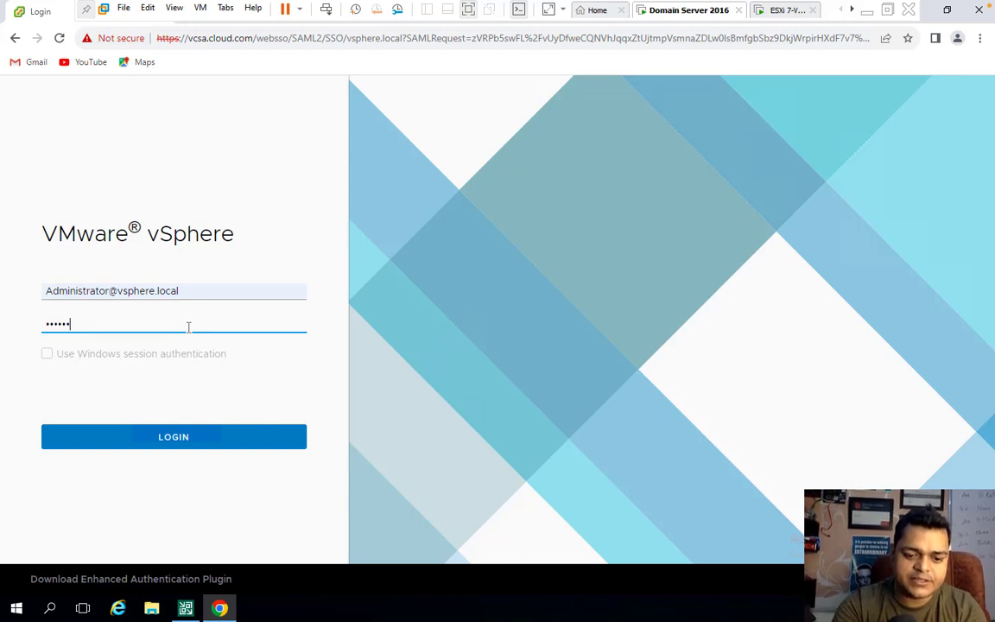
type("••")
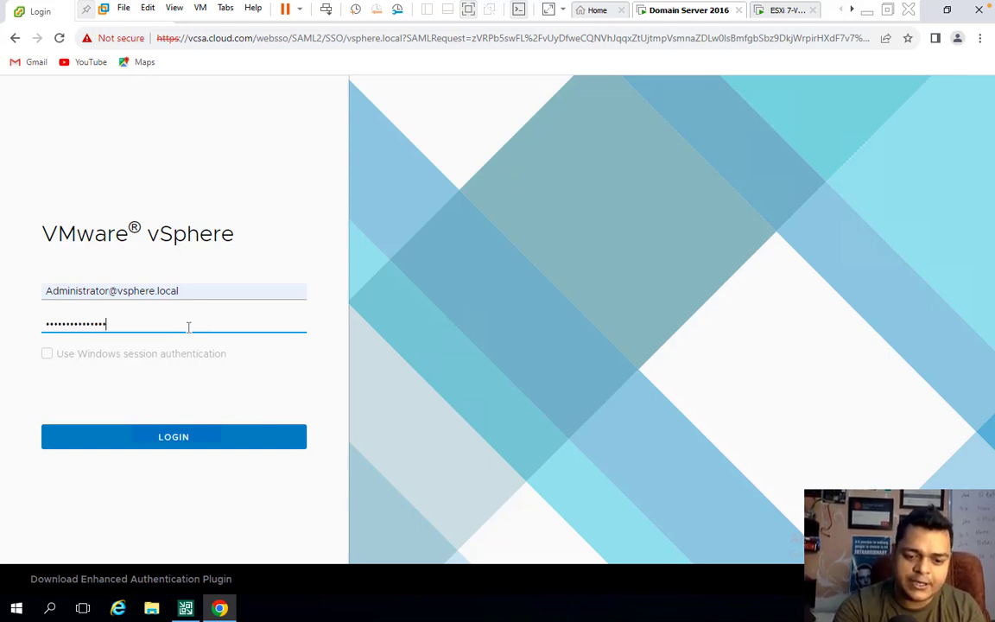
key("Return")
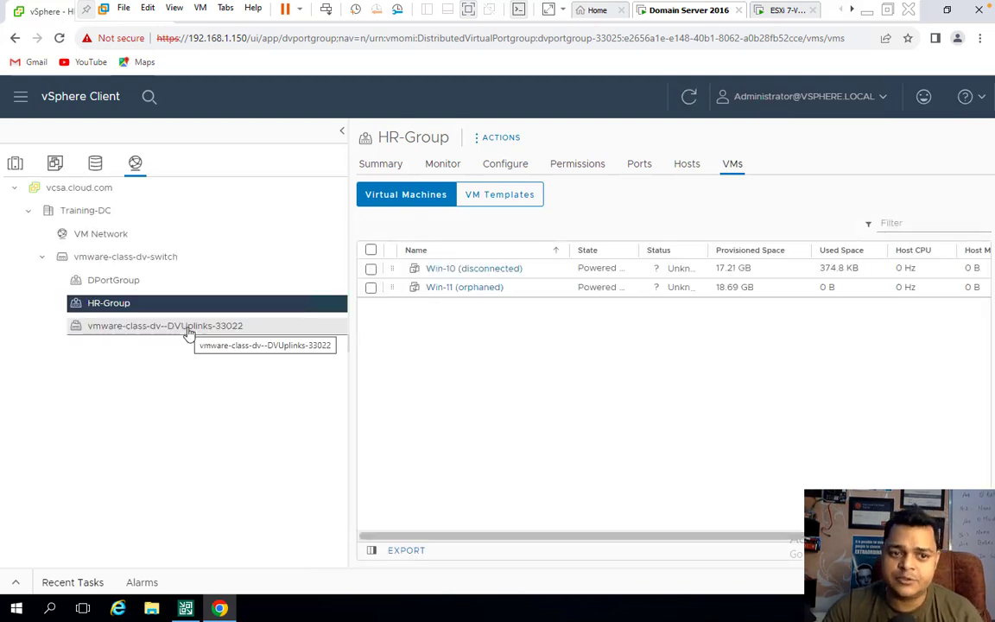
- Go to the vSphere home, dismiss the expired licenses warning, and show Hosts and Clusters
left_click(15, 164)
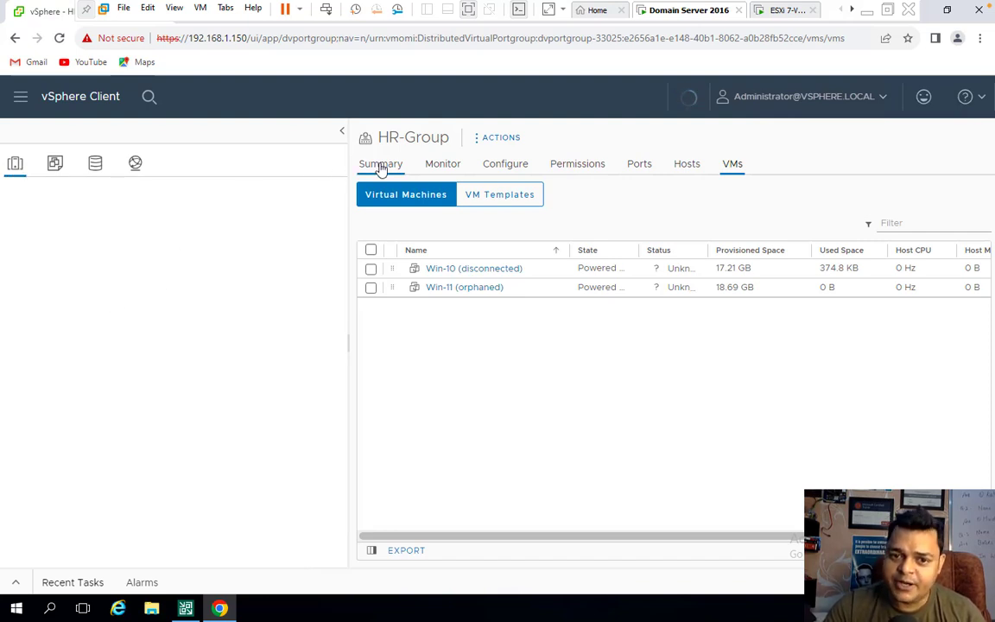
left_click(784, 16)
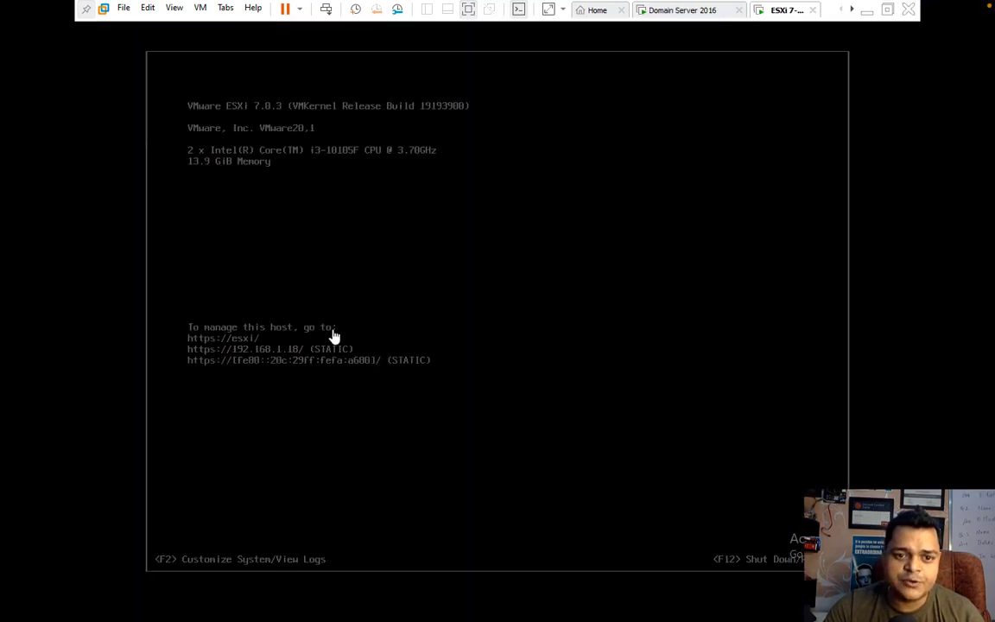
left_click(704, 12)
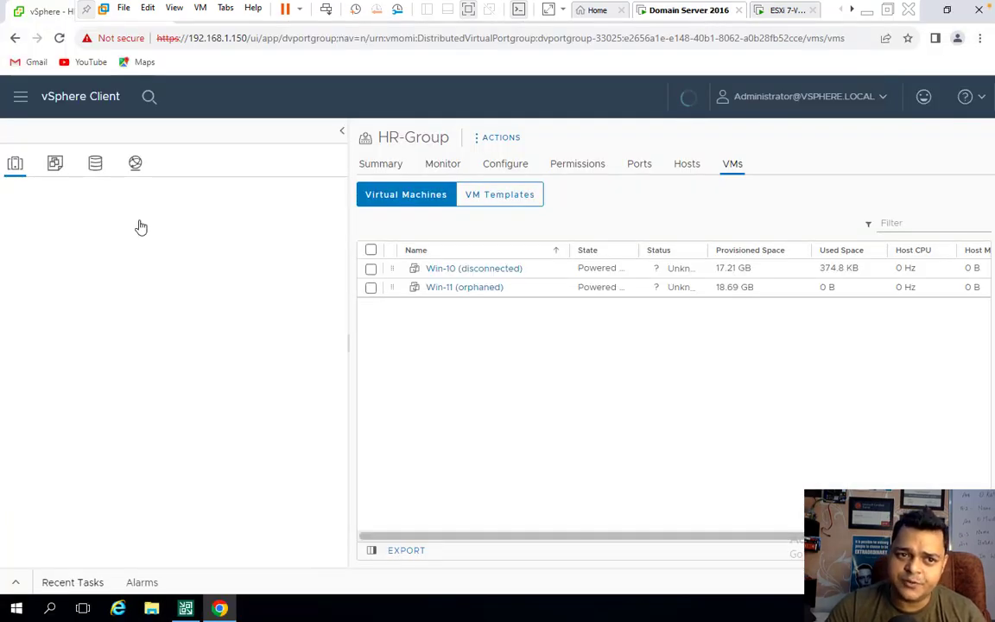
left_click(80, 99)
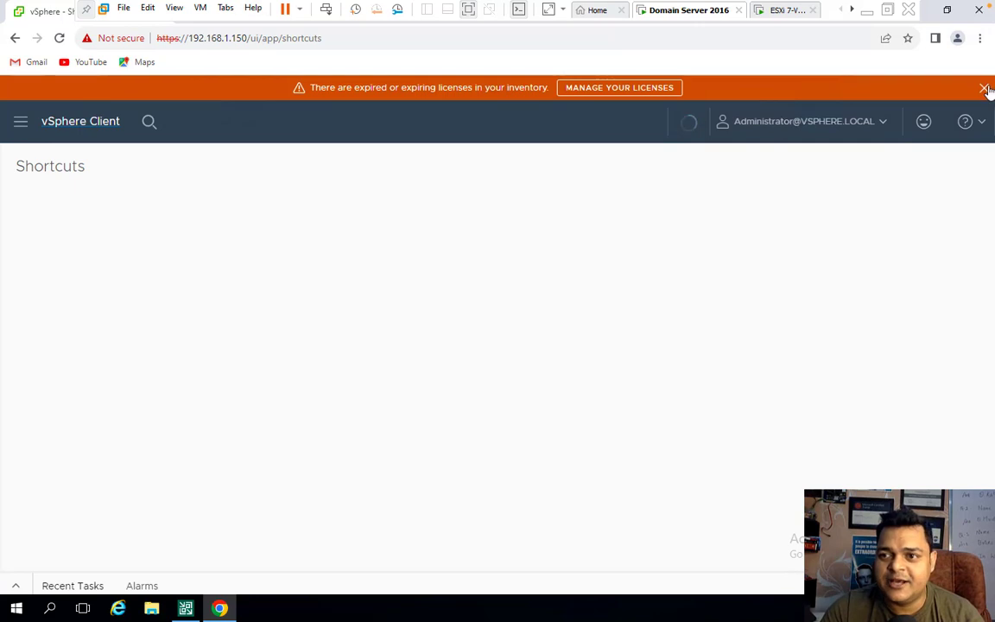
left_click(985, 88)
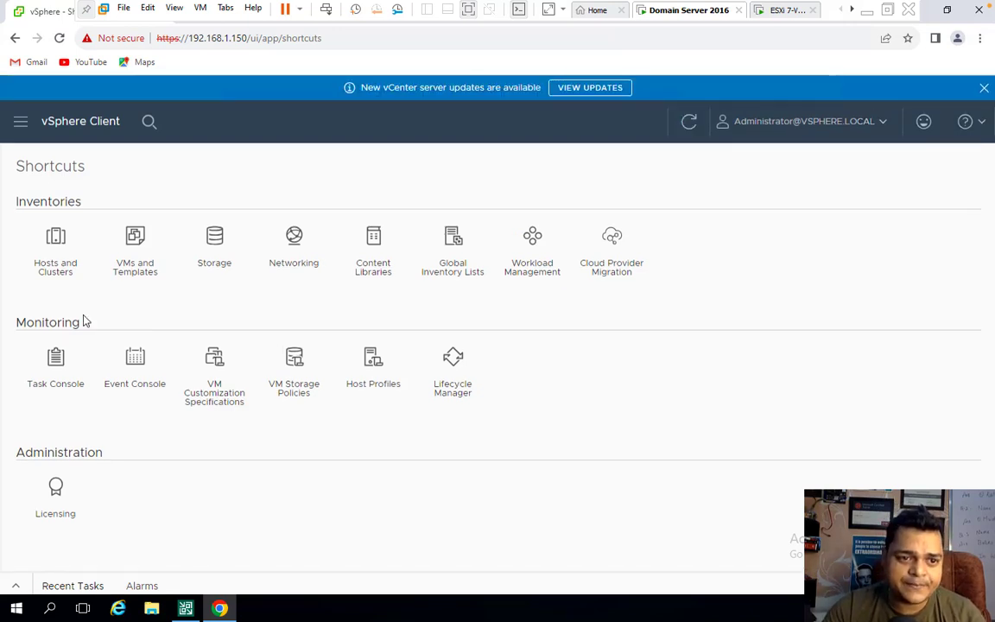
left_click(60, 270)
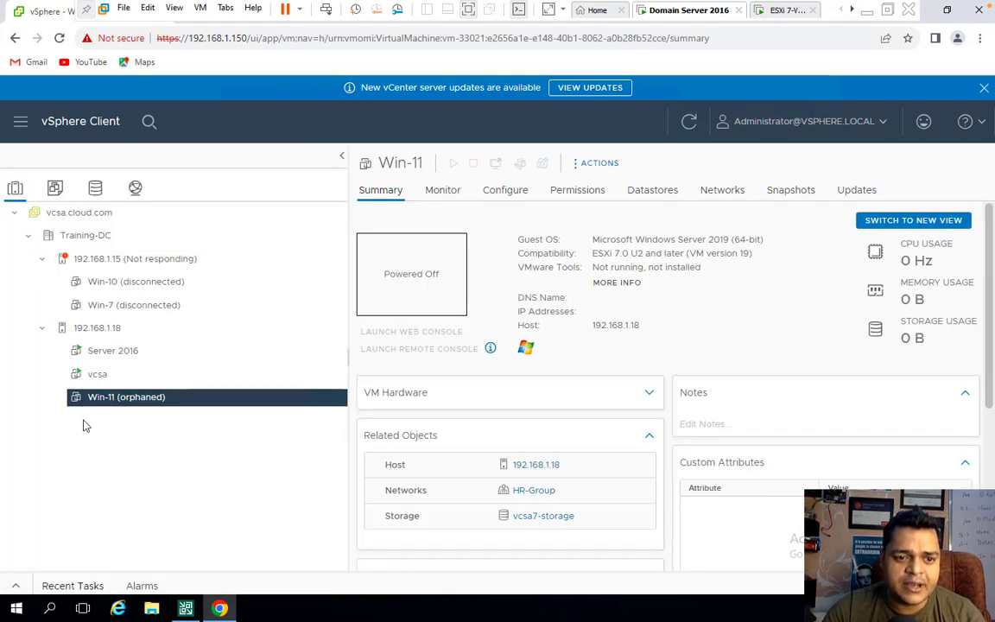
- Remove the orphaned Win-11 VM from the inventory
right_click(138, 407)
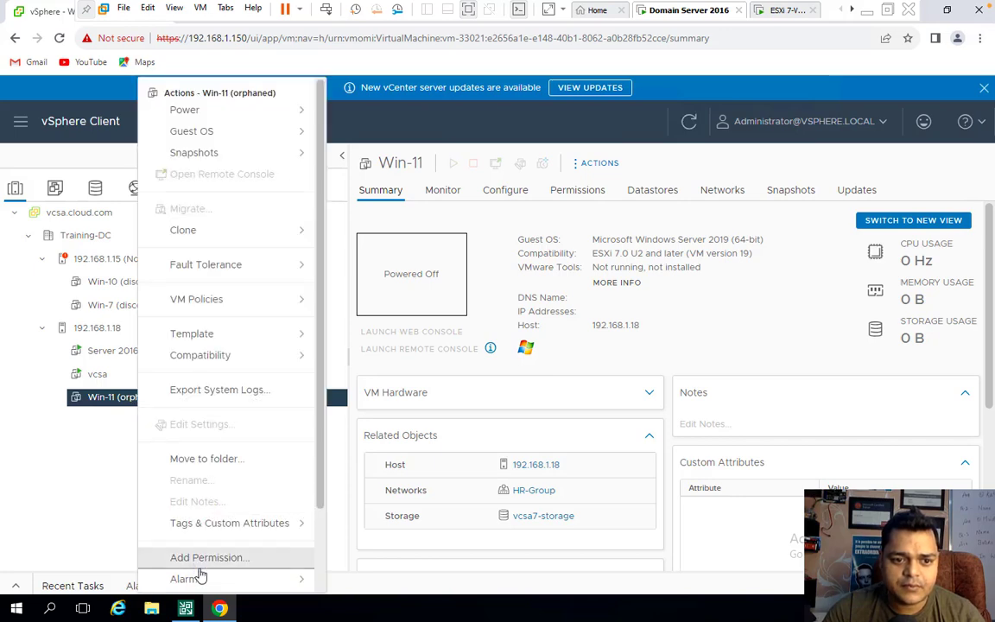
scroll(198, 574, "down", 3)
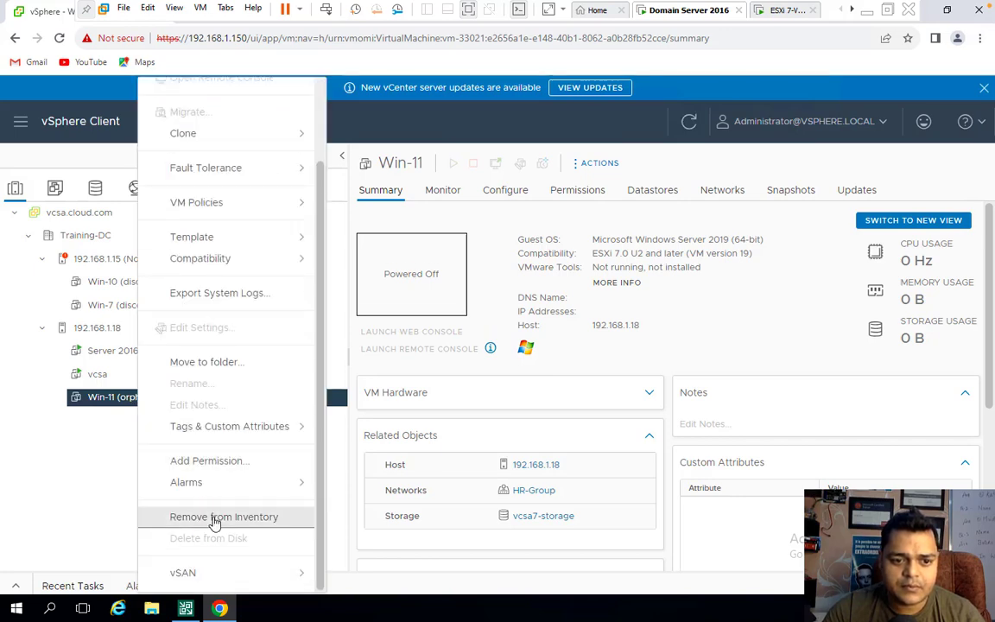
left_click(215, 519)
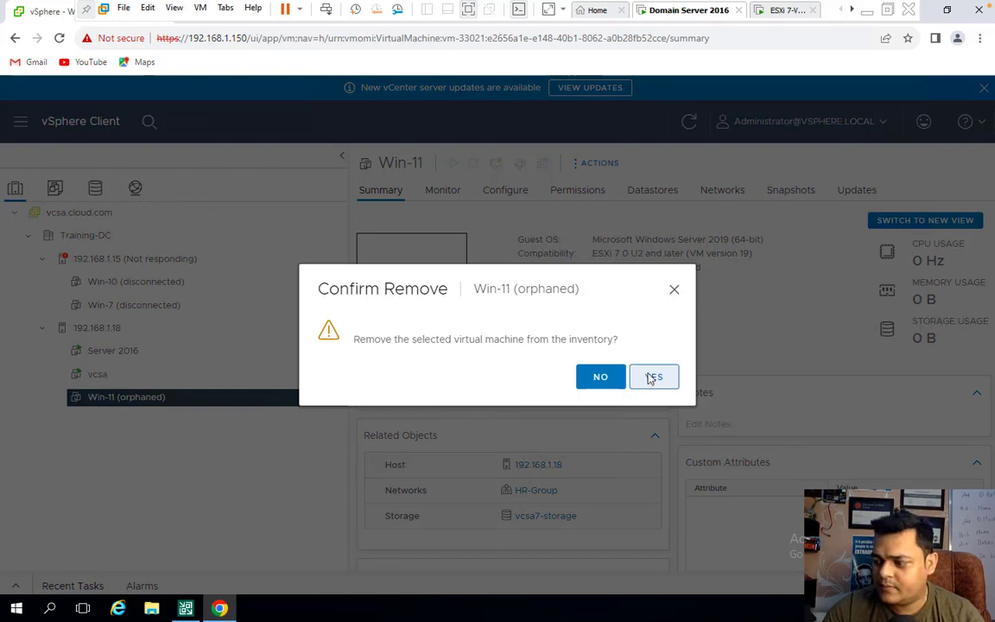
left_click(652, 378)
- Remove the unresponsive host 192.168.1.15 from the inventory and confirm
left_click(99, 336)
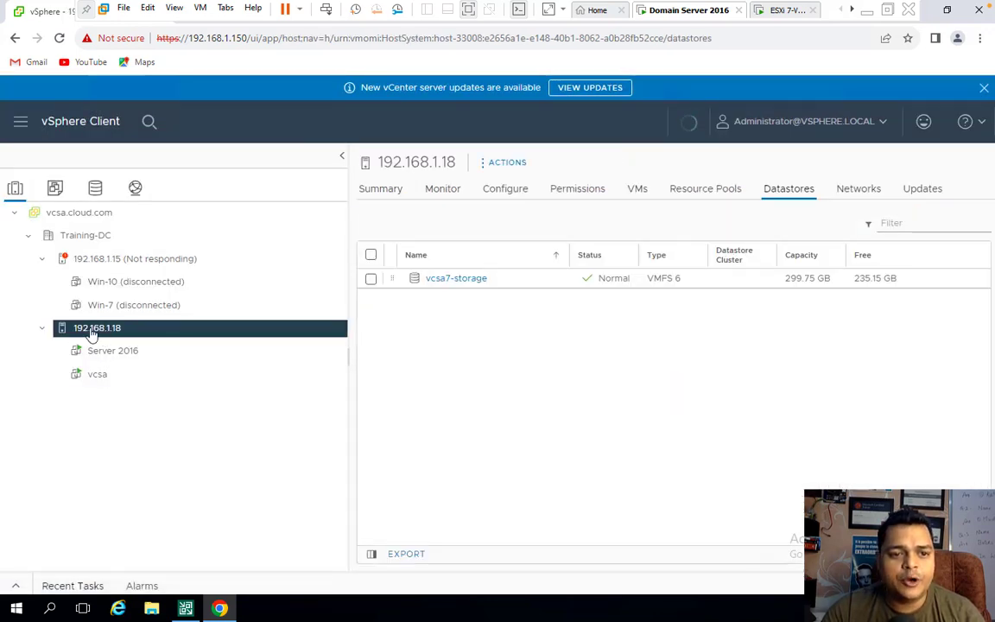
left_click(111, 262)
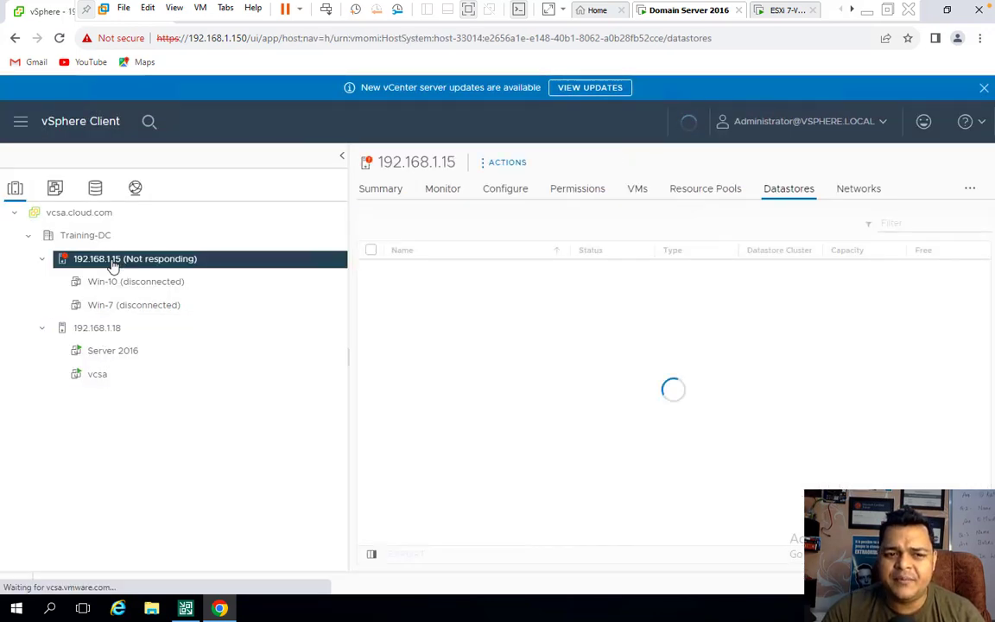
right_click(111, 263)
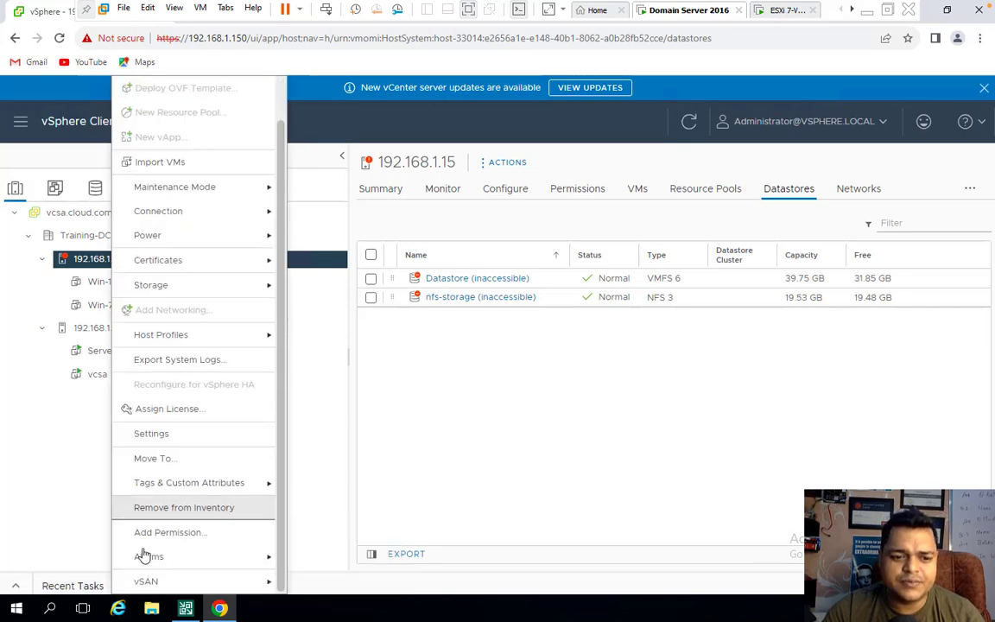
mouse_move(183, 486)
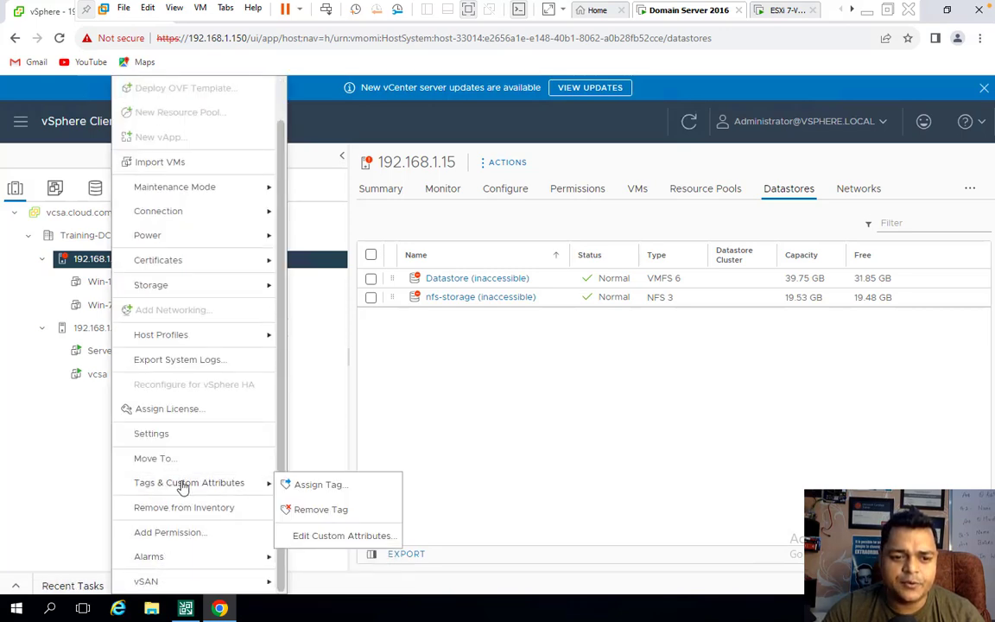
left_click(183, 508)
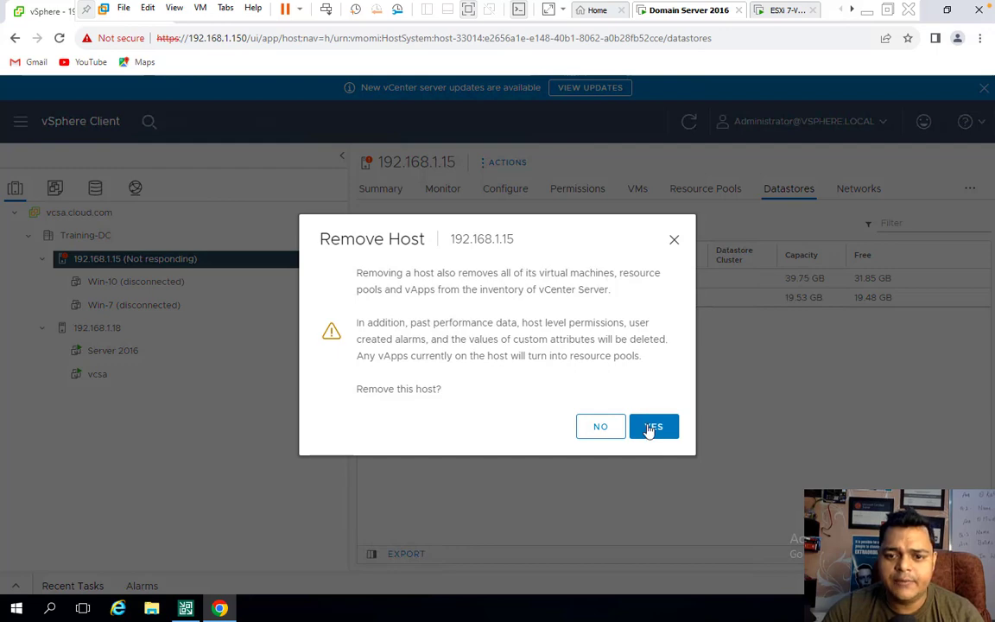
left_click(651, 428)
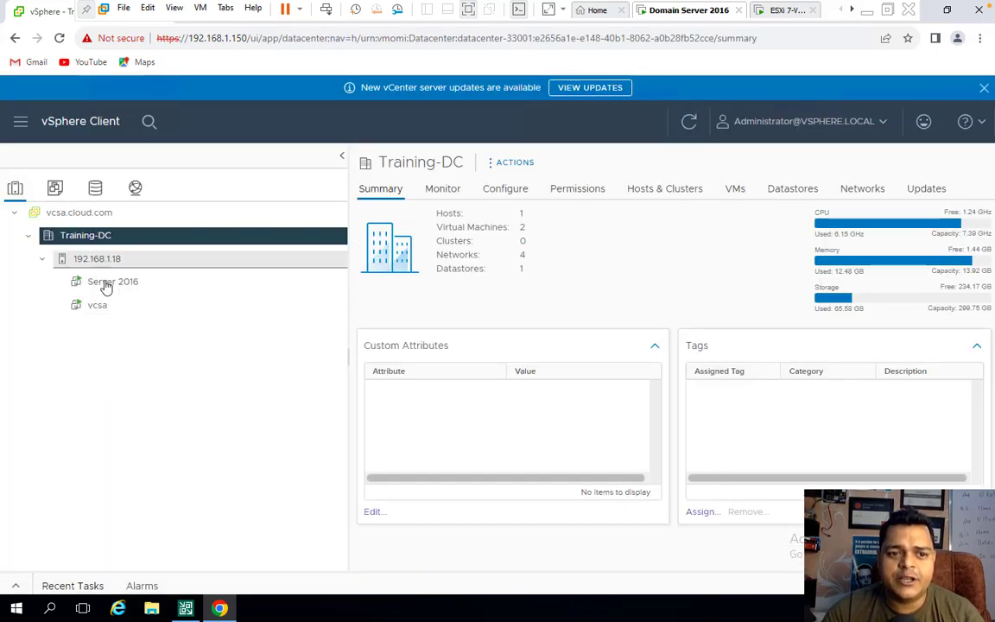
- Open a browser-based web console for the Server 2016 VM
left_click(106, 286)
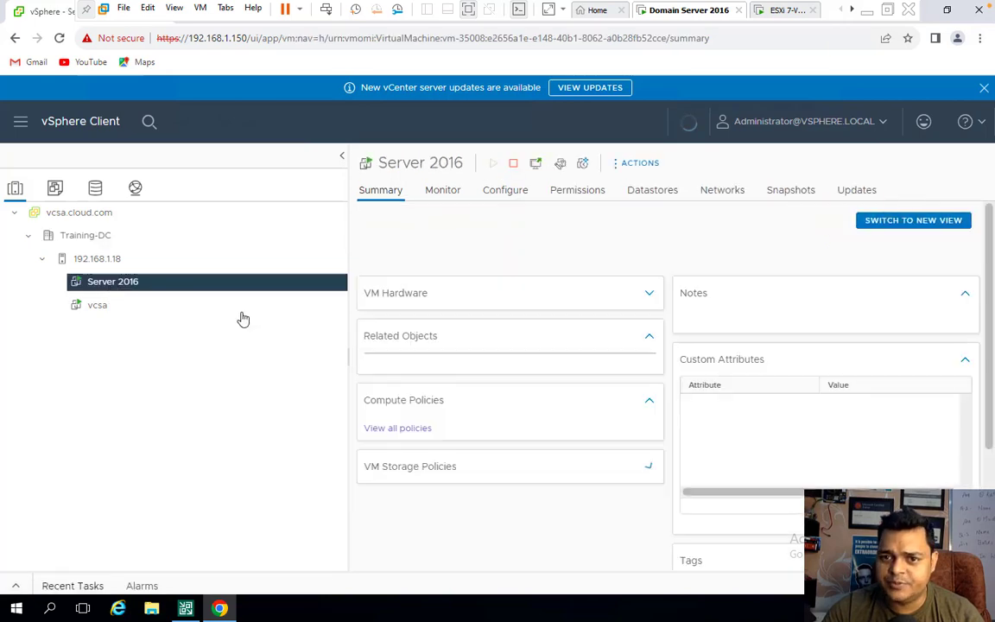
left_click(423, 285)
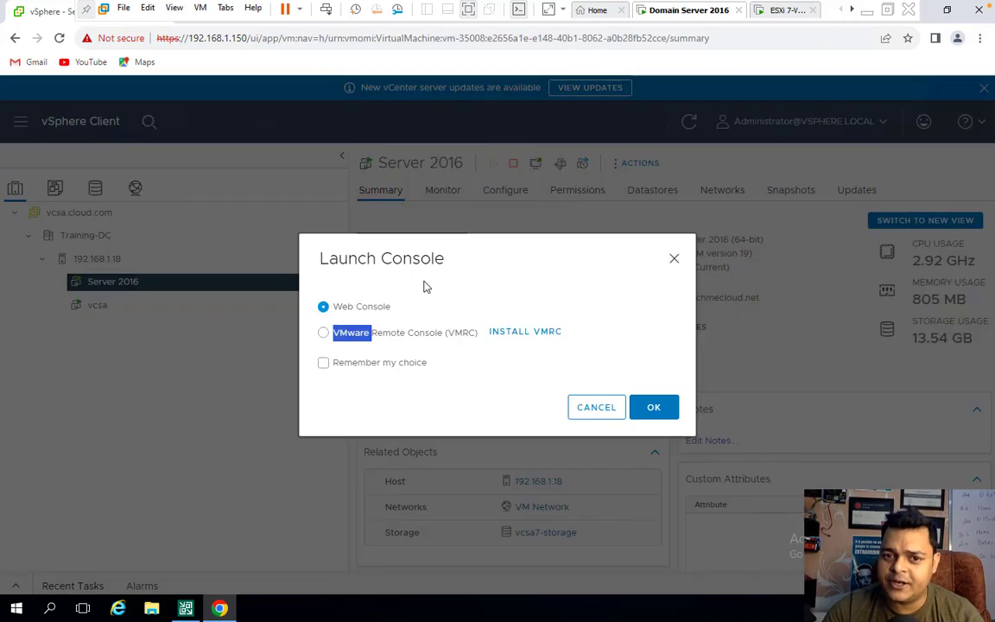
left_click(653, 412)
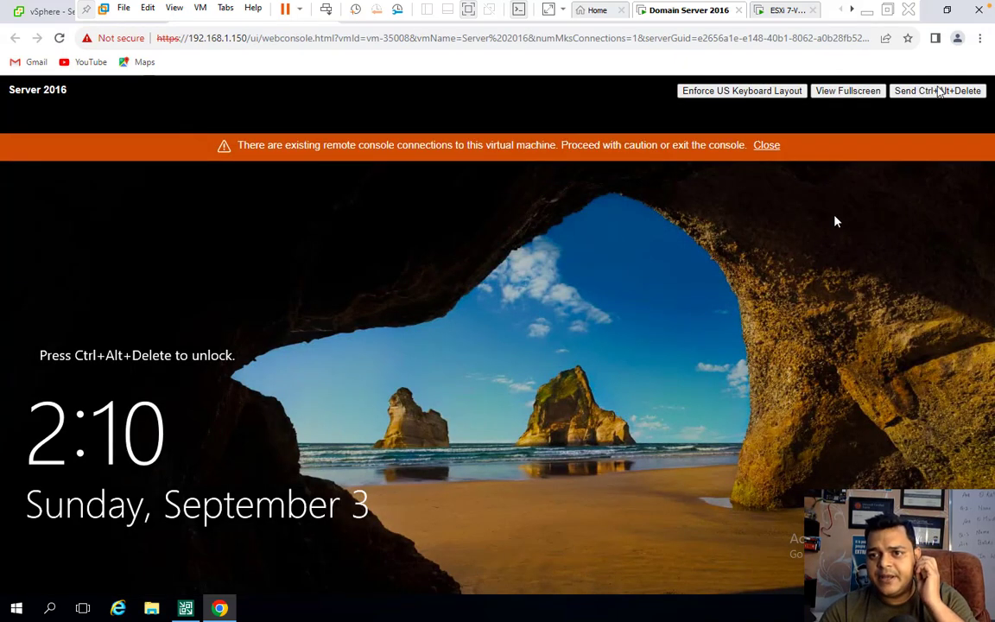
- Send Ctrl+Alt+Delete, sign in with the Windows password, and dismiss the connections warning
left_click(939, 90)
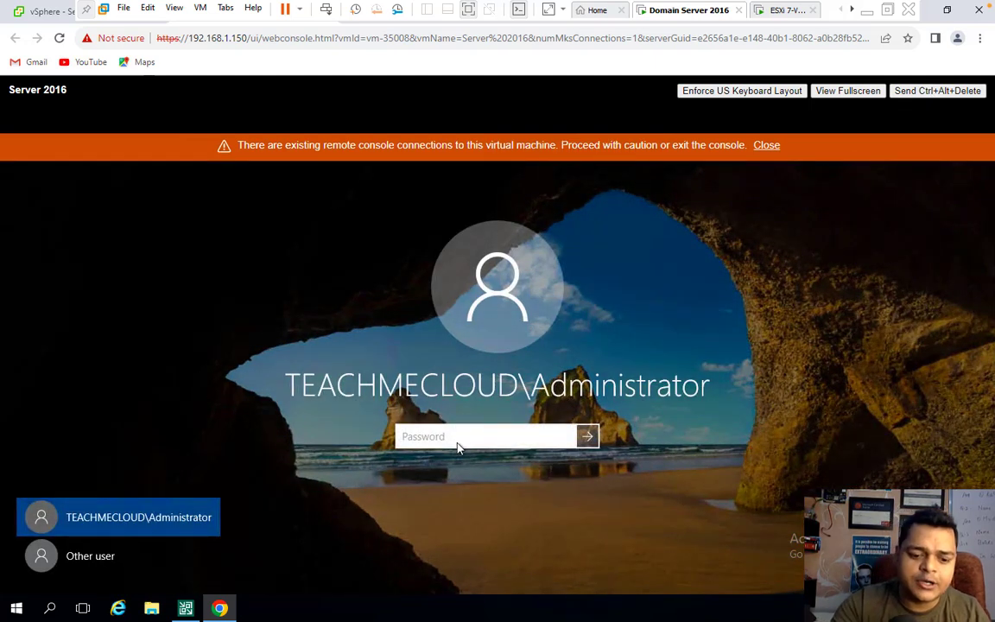
type("•••••••")
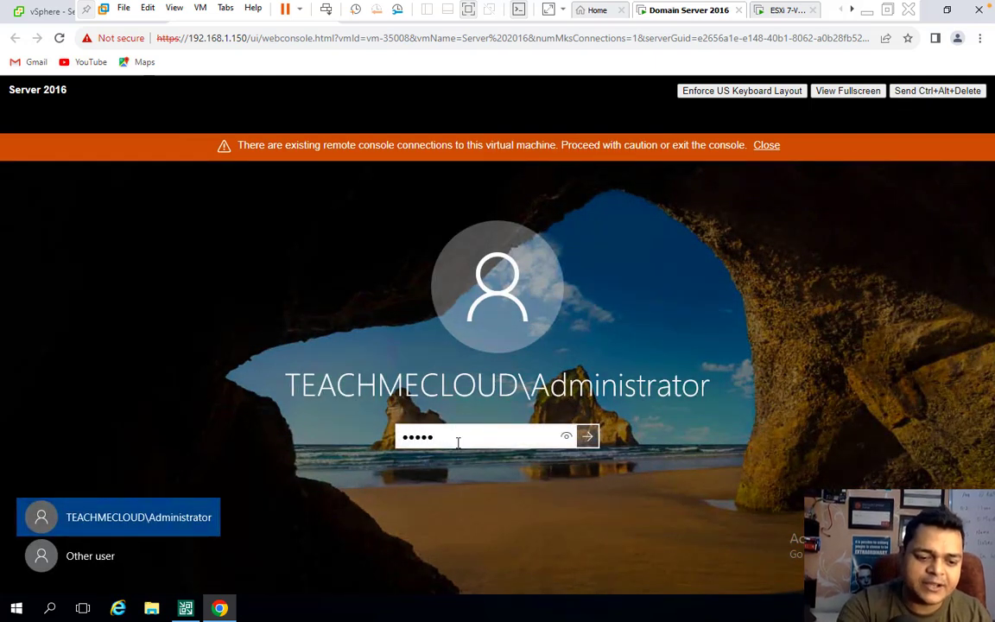
key("Return")
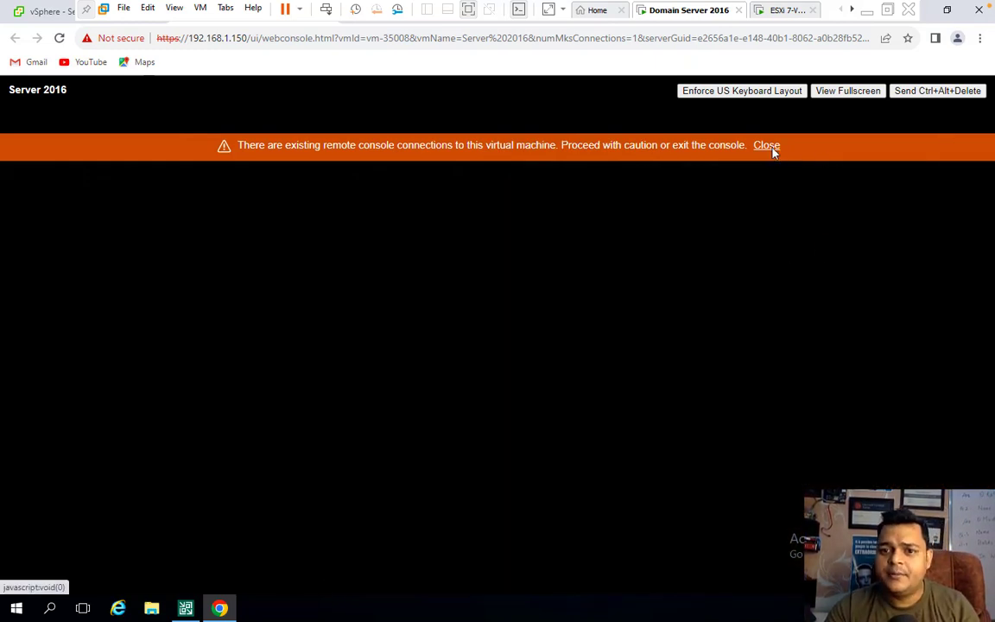
left_click(771, 147)
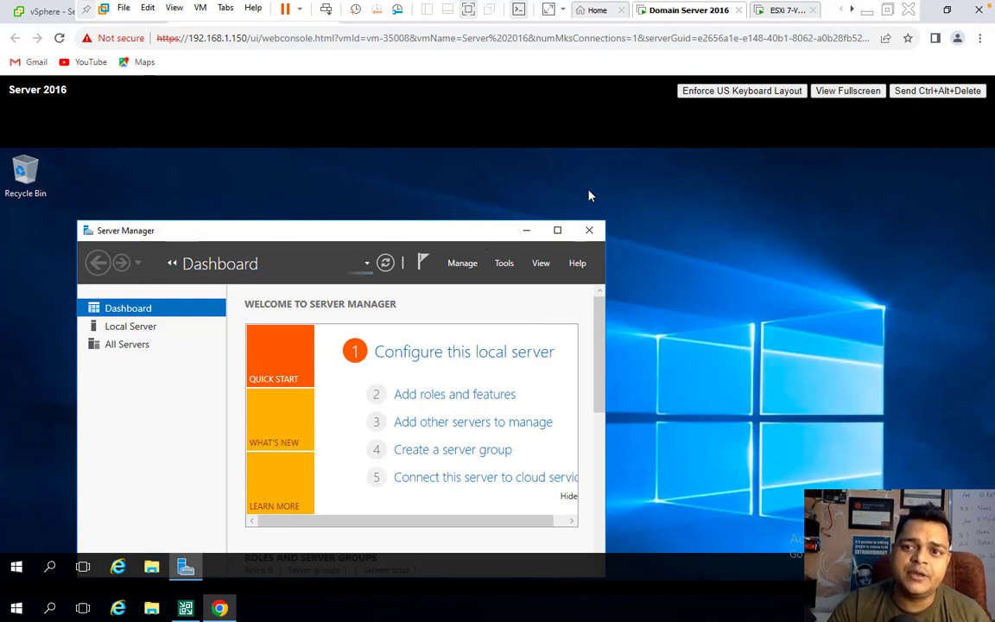
- Maximize Server Manager and launch Active Directory Users and Computers from its Tools menu
left_click(557, 230)
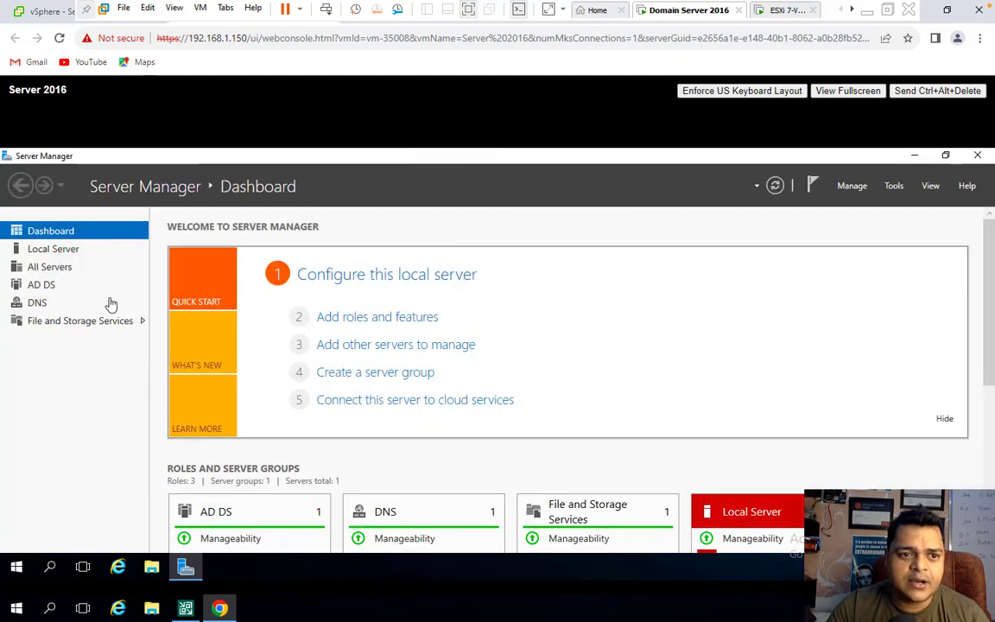
left_click(896, 190)
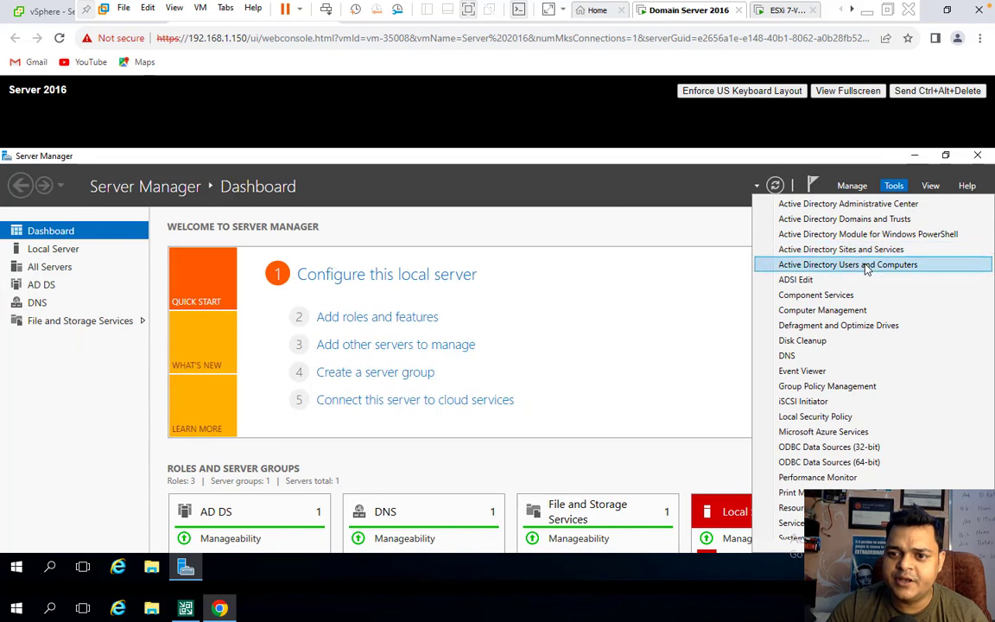
left_click(866, 270)
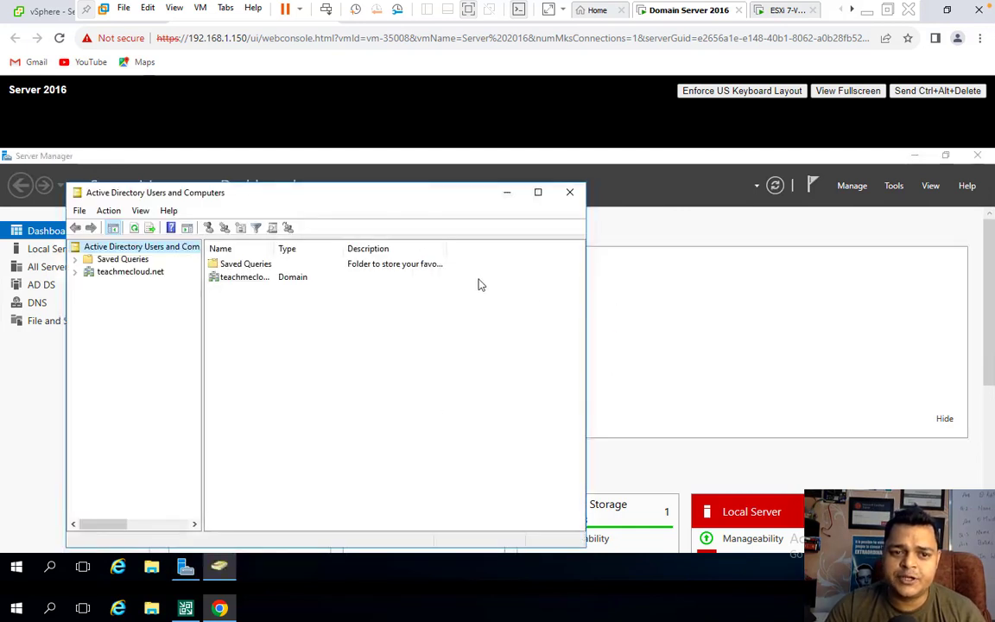
- Maximize the console, select the teachmecloud.net Users container, and create a new user
left_click(538, 193)
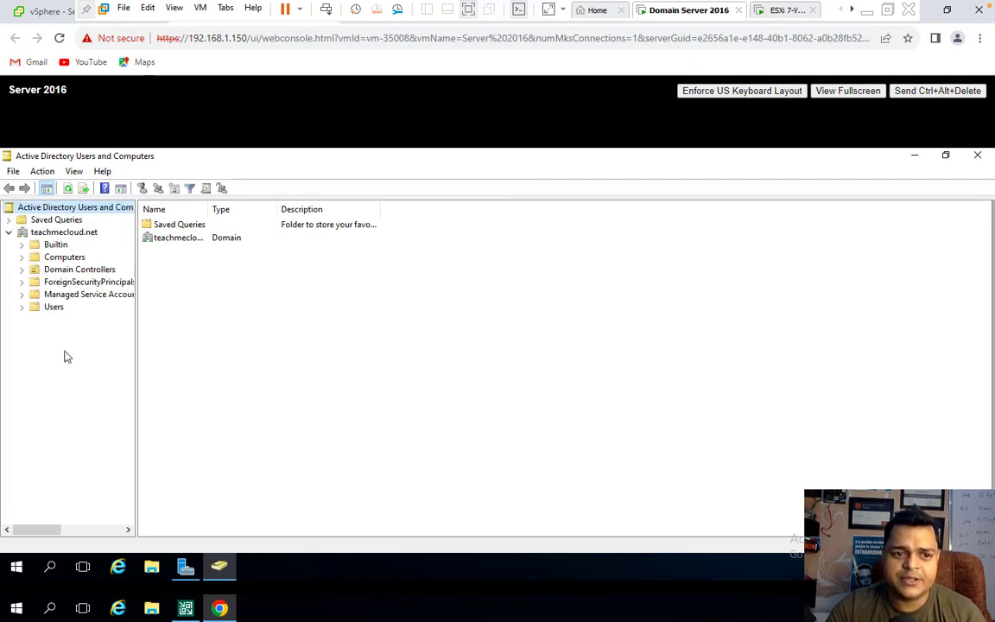
left_click(53, 306)
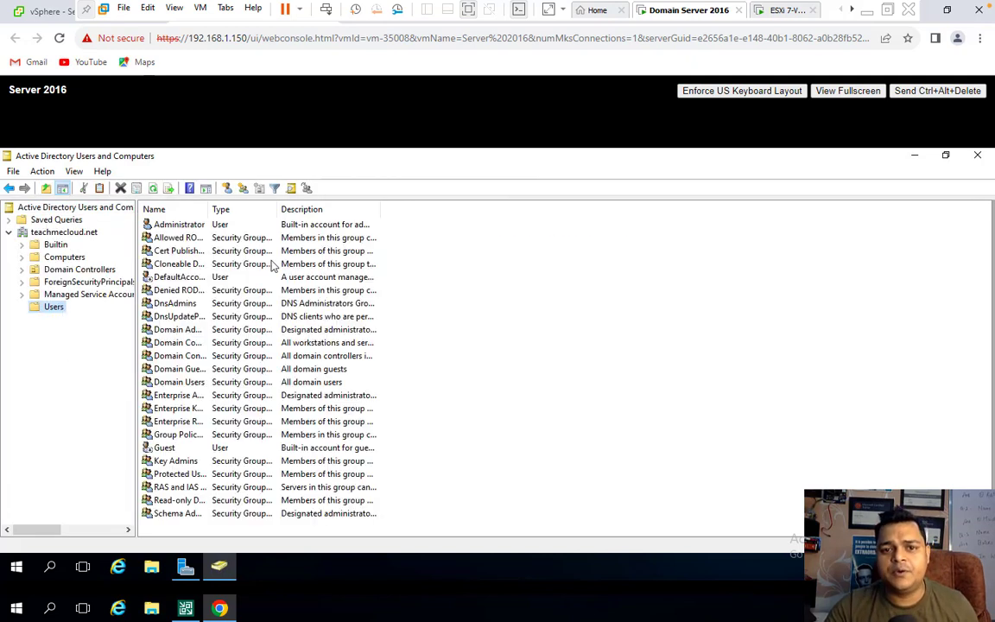
left_click(226, 188)
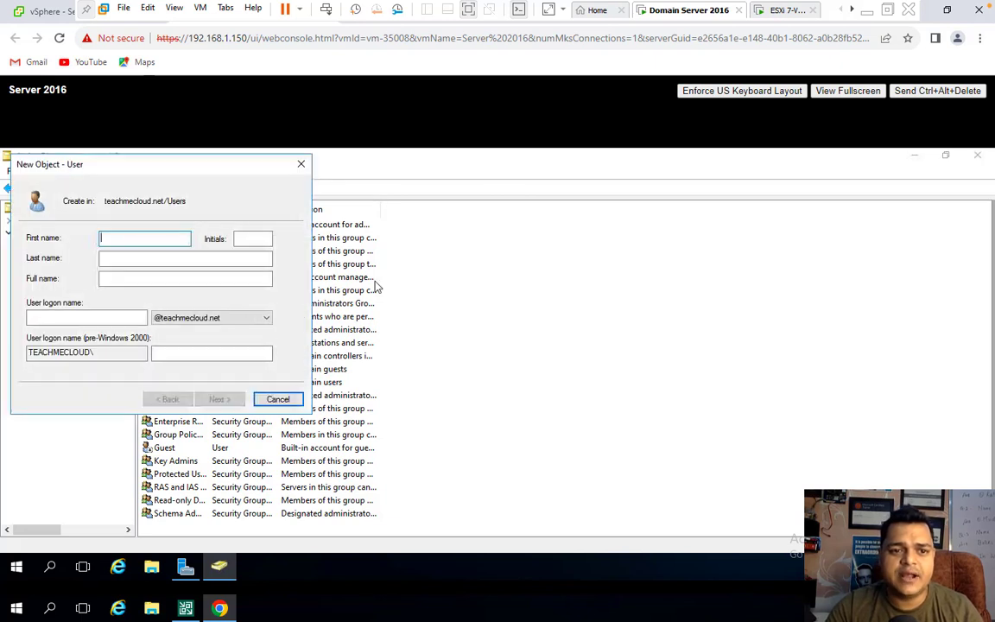
- Enter 'telnet' as the first name and user logon name
type("telnet")
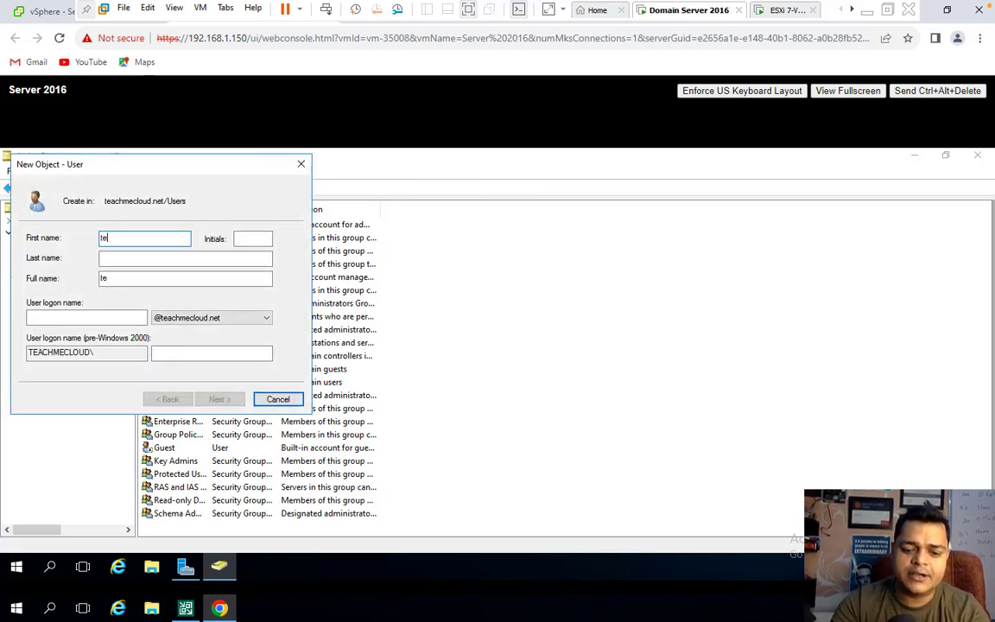
left_click(134, 318)
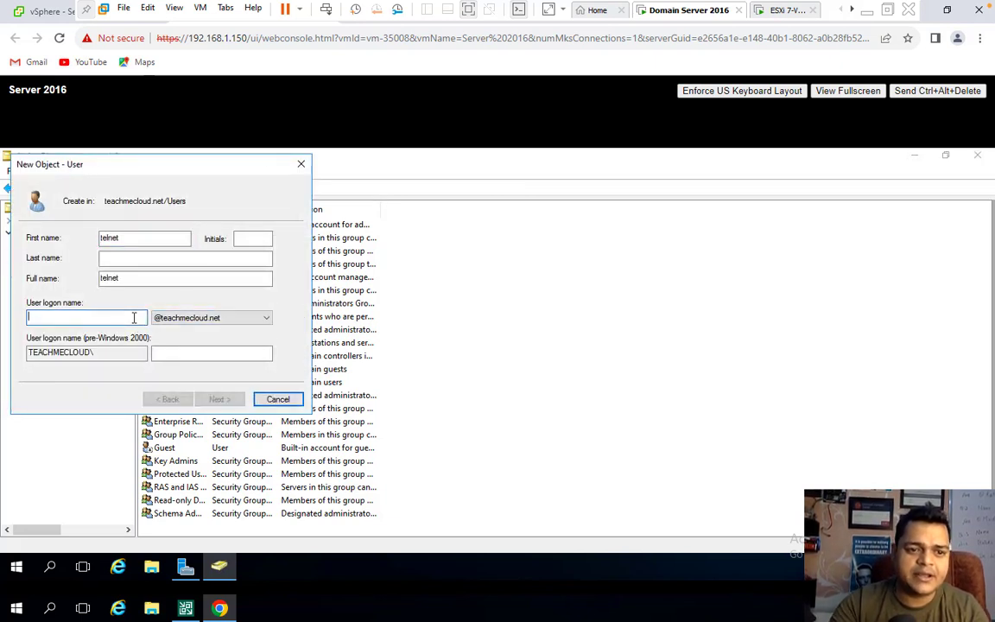
type("telnet")
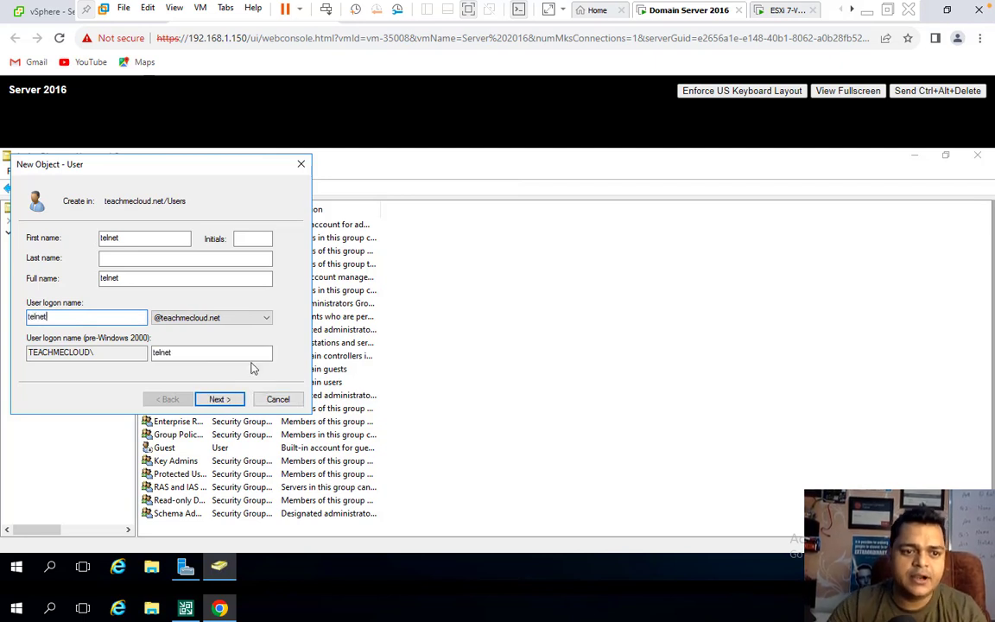
left_click(209, 401)
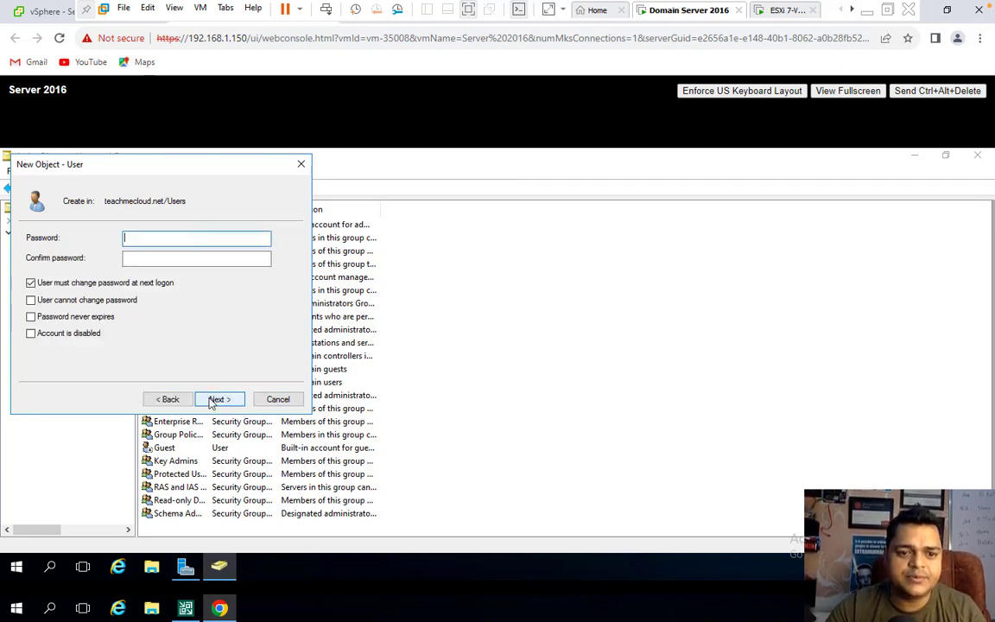
- Uncheck 'User must change password at next logon' and enter the password and confirmation
left_click(60, 282)
left_click(134, 242)
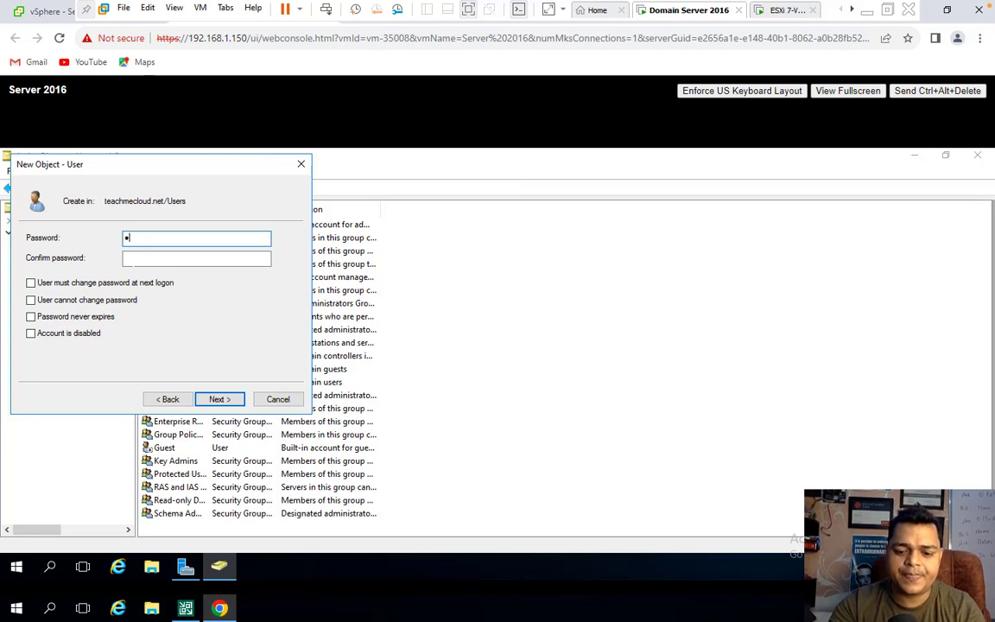
type("•••••••")
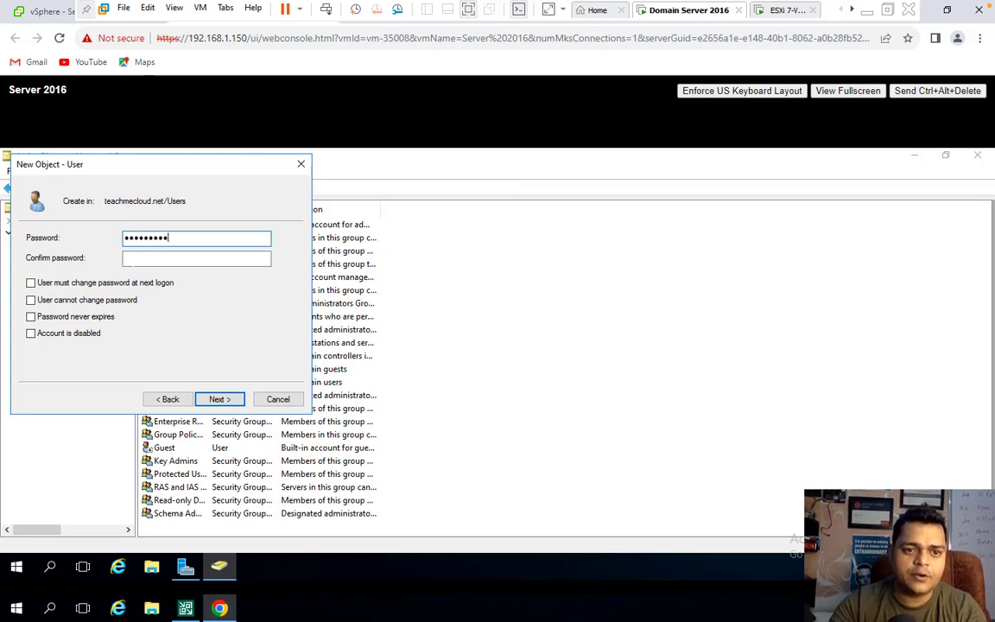
left_click(133, 261)
type("•••••••••")
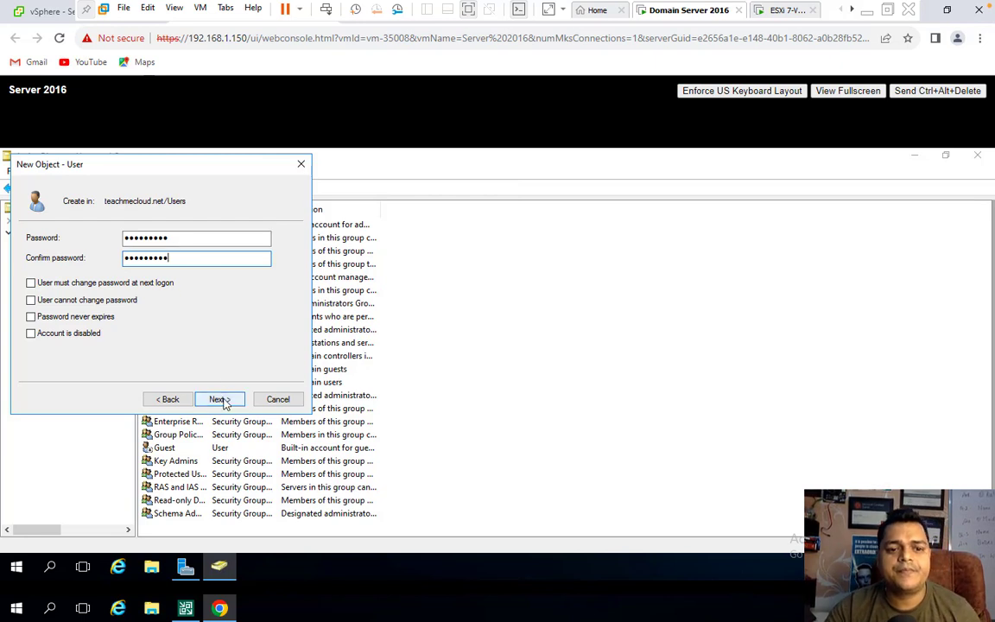
left_click(221, 401)
left_click(546, 408)
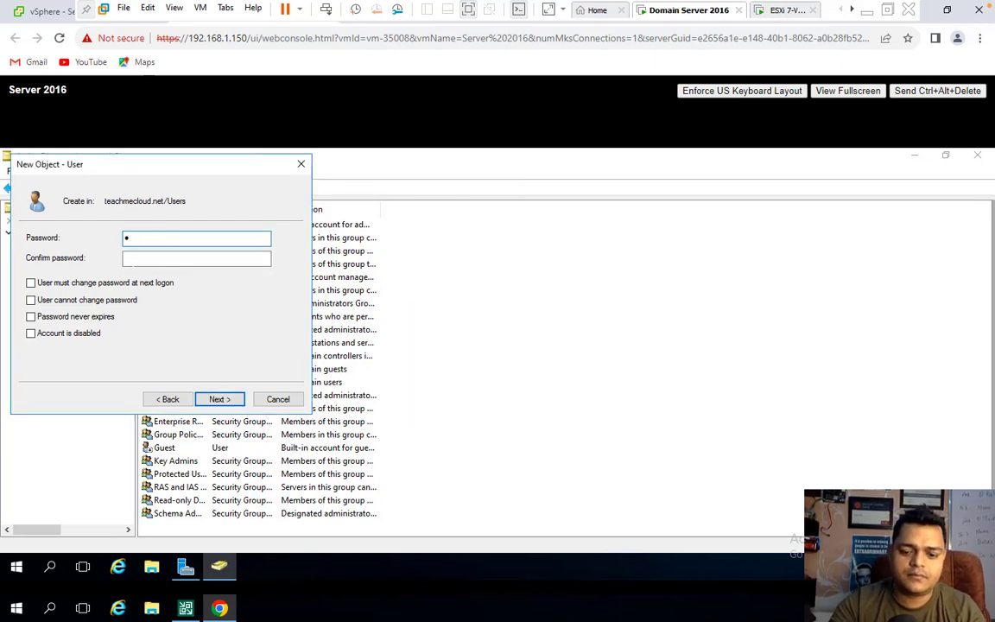
- Re-enter matching passwords and finish creating the telnet user
type("•••••••••")
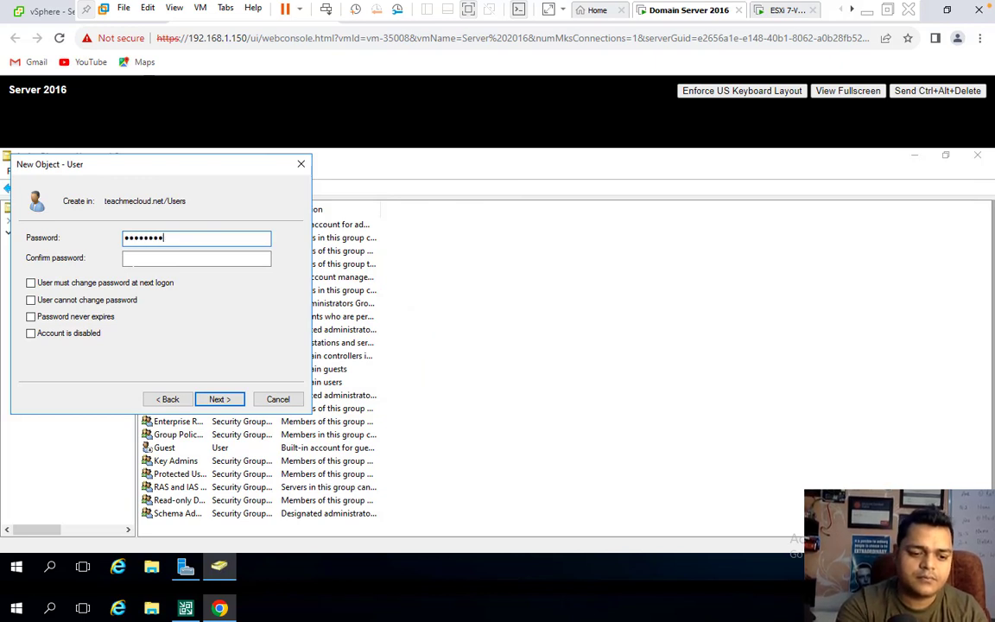
key("Tab")
type("••••••••")
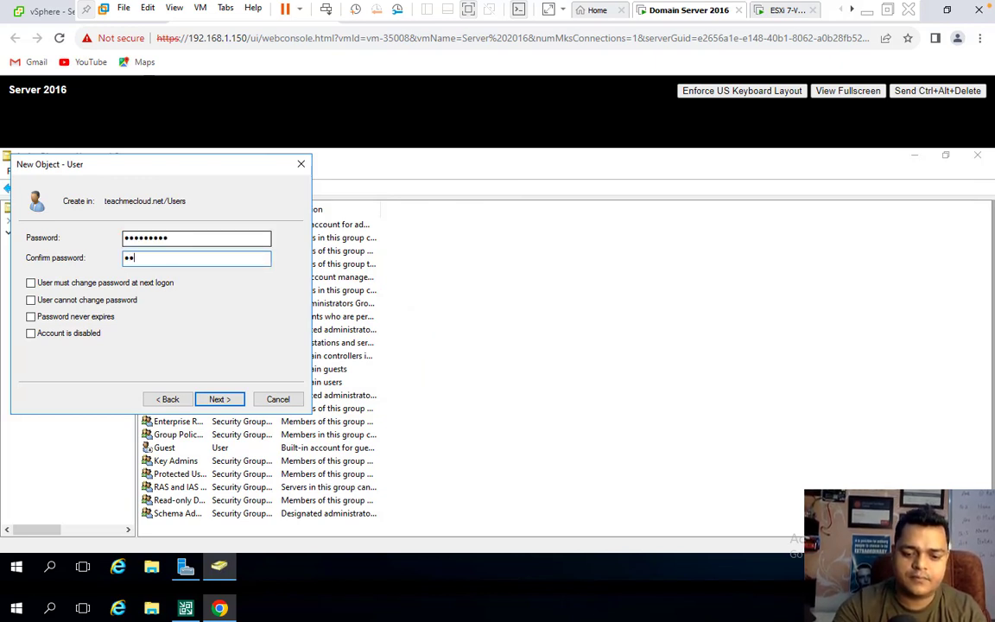
type("•")
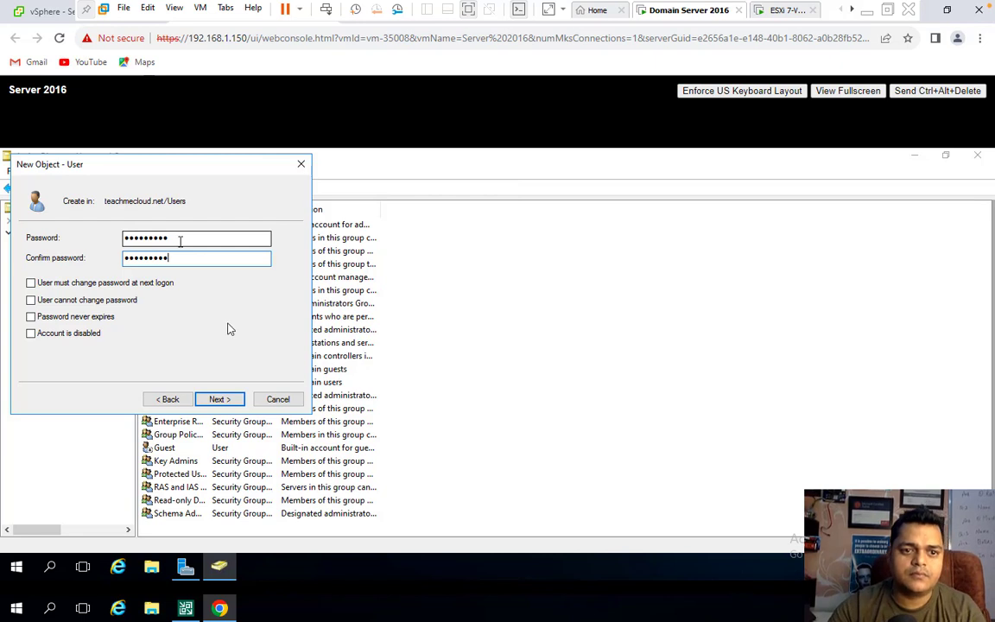
left_click(224, 399)
left_click(222, 399)
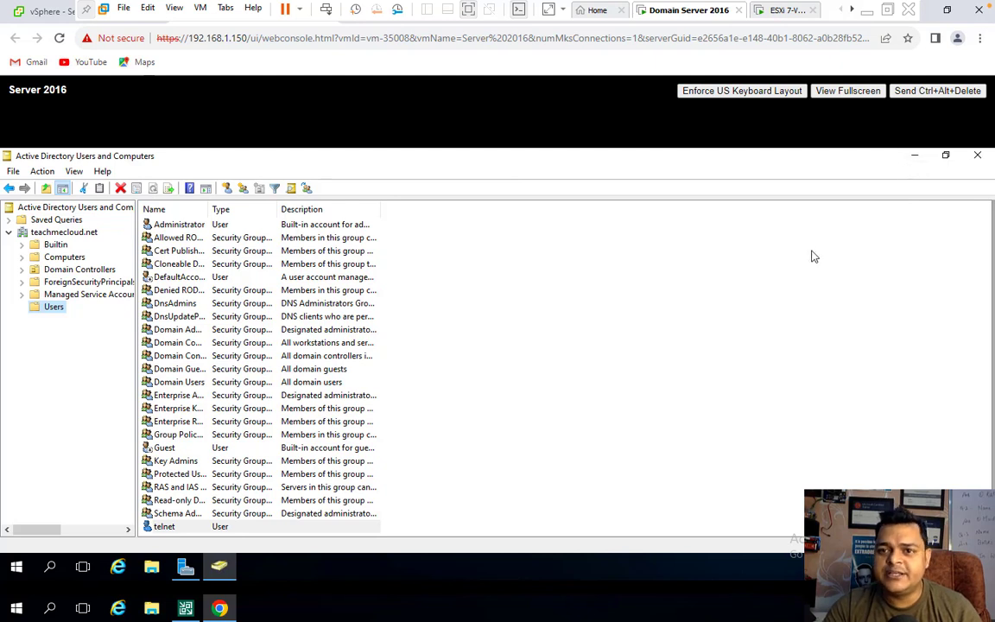
- Return to the Domain Server 2016 VM, close Chrome, and bring up the Veeam console
left_click(783, 11)
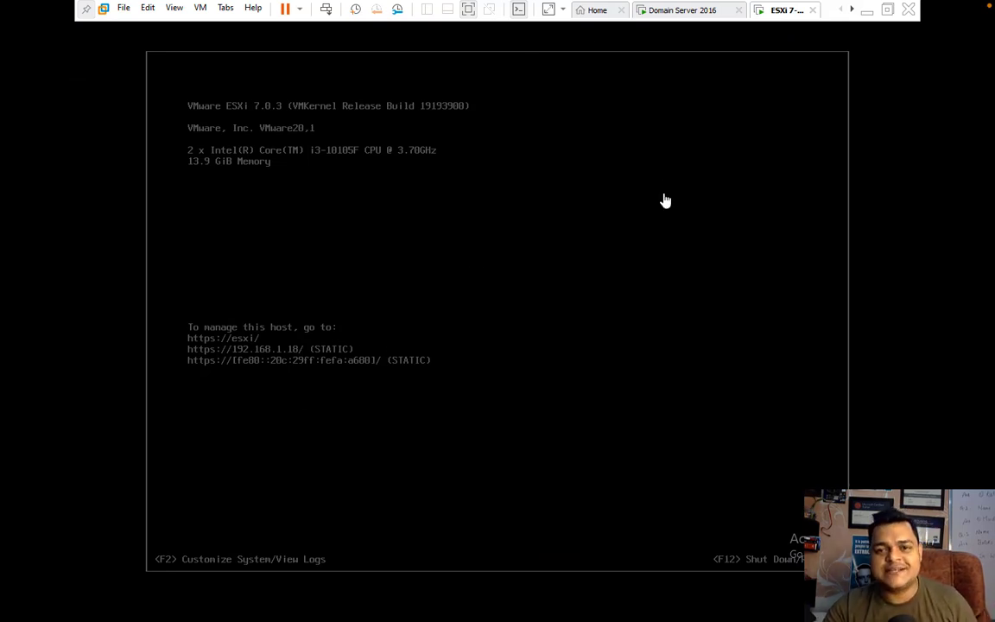
left_click(700, 14)
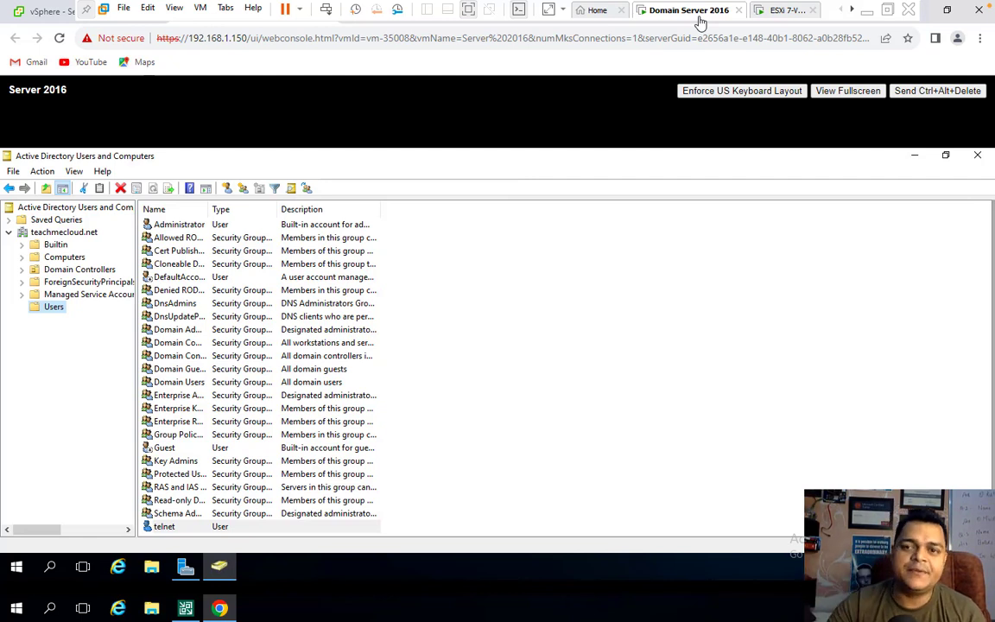
left_click(868, 10)
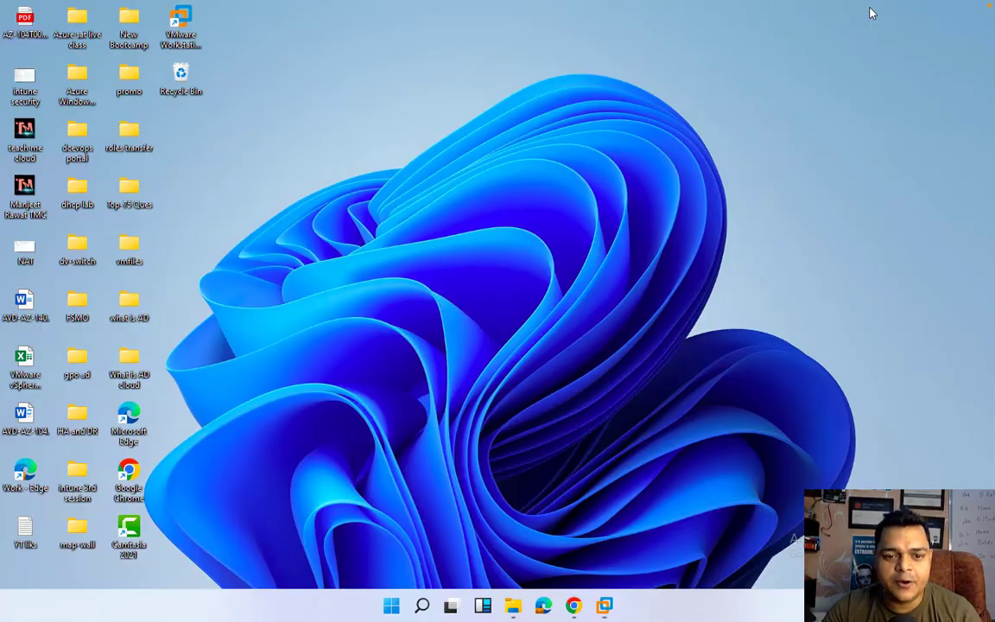
mouse_move(602, 610)
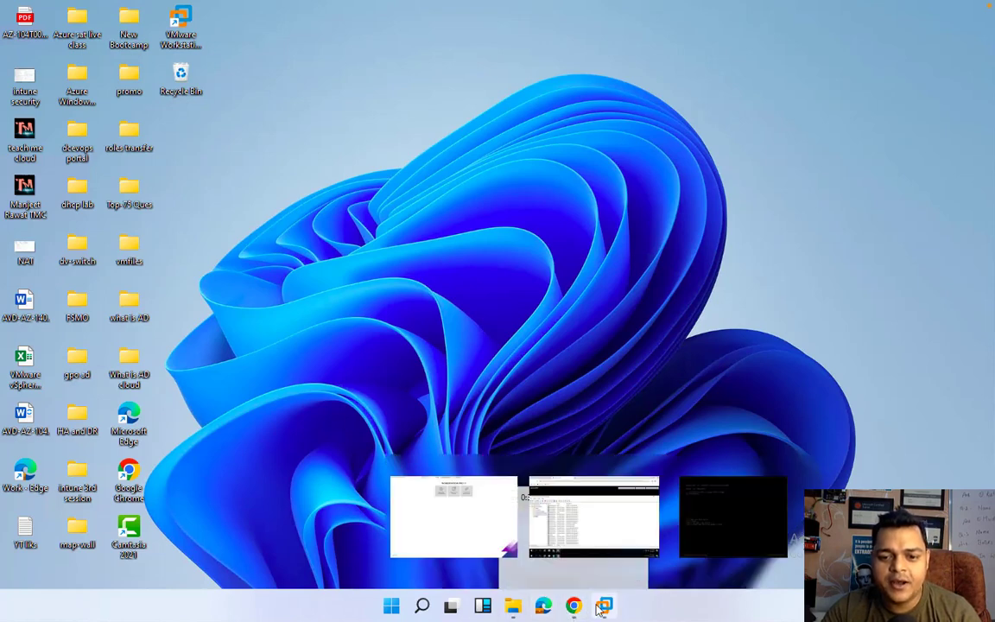
left_click(583, 525)
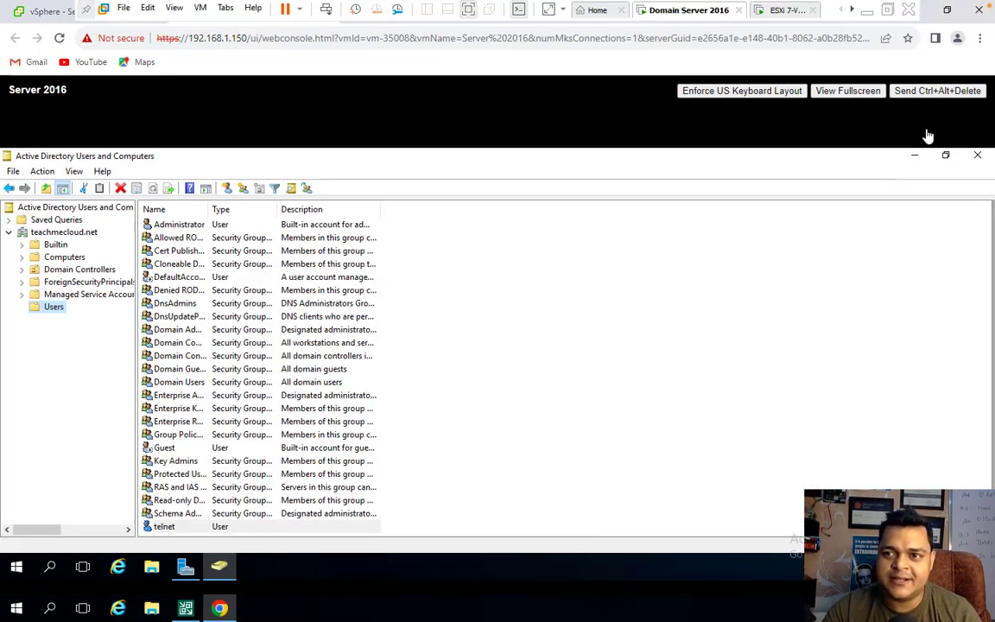
left_click(980, 10)
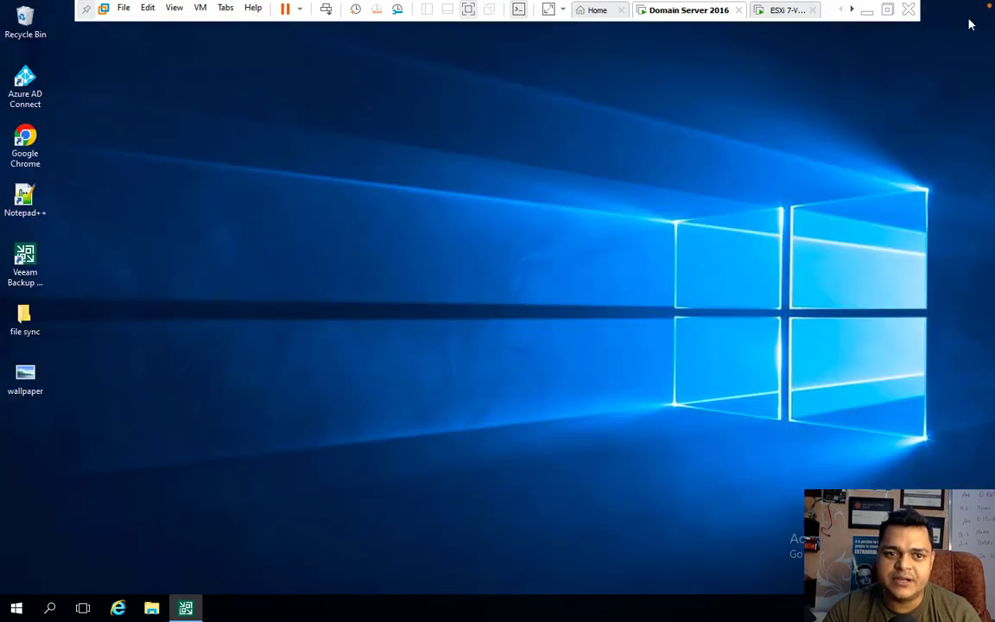
left_click(188, 609)
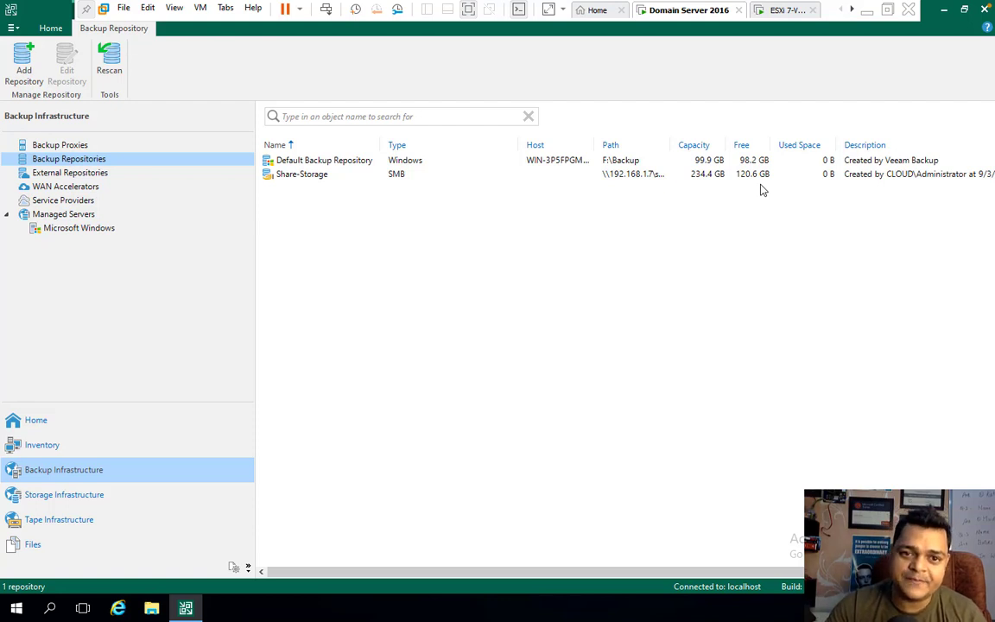
- From the Home view, pick a job type from the Backup Job dropdown
left_click(48, 427)
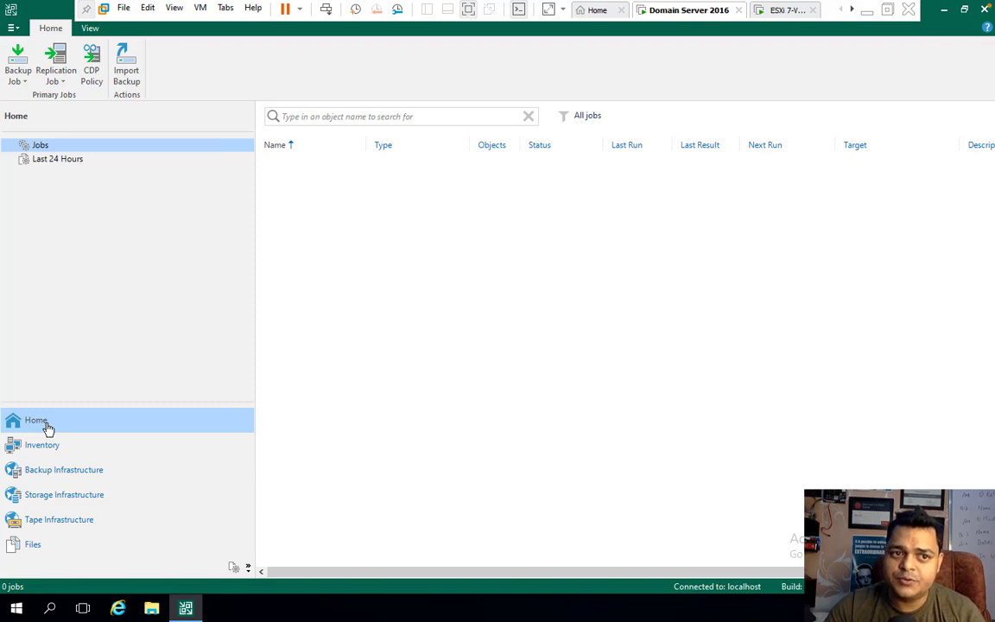
left_click(24, 83)
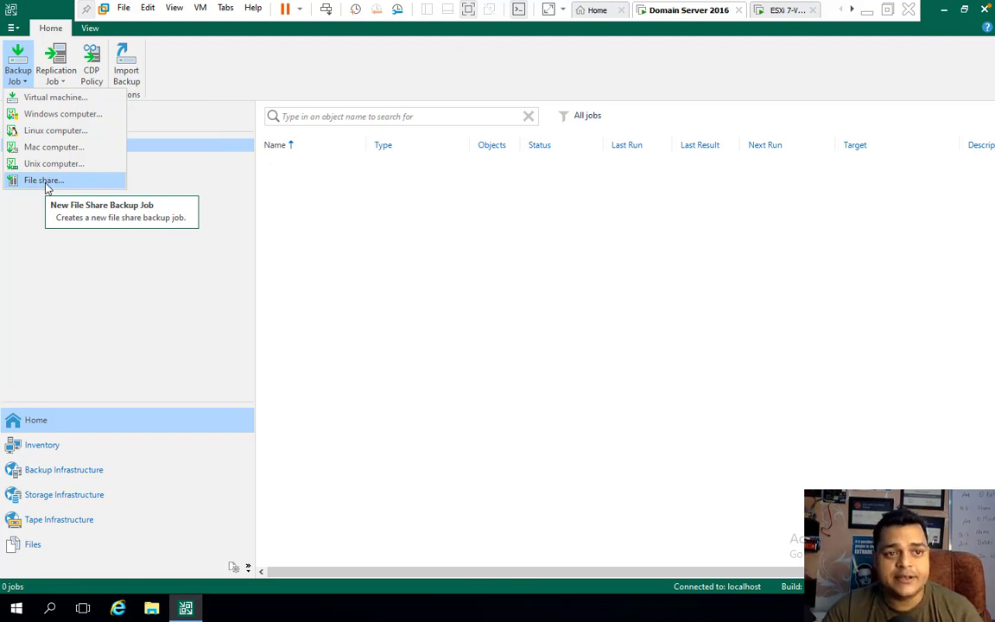
left_click(65, 97)
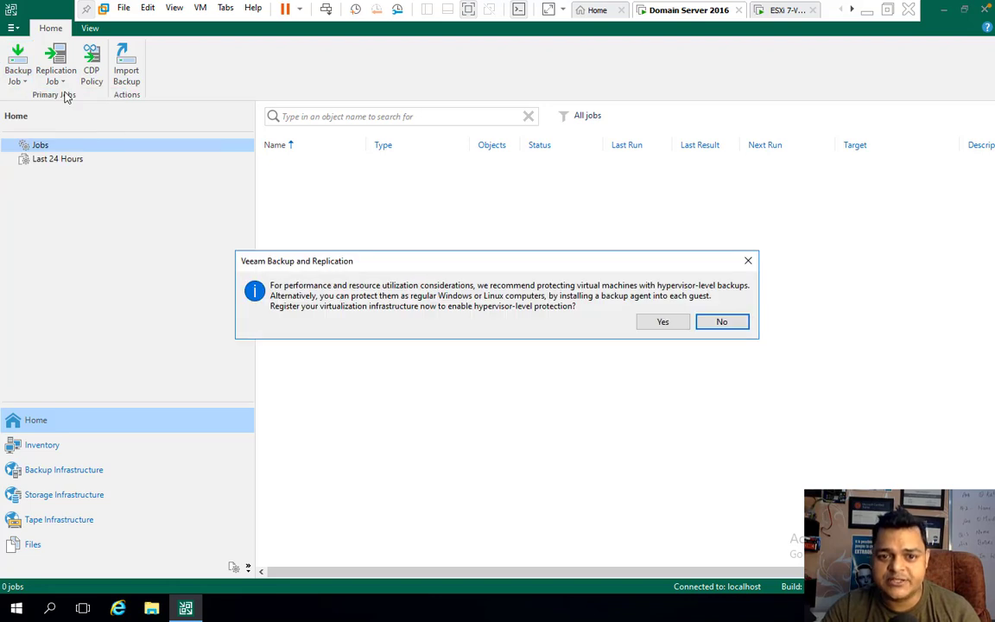
- Add a VMware vSphere server at 192.168.1.150 and open the stored accounts manager
left_click(661, 323)
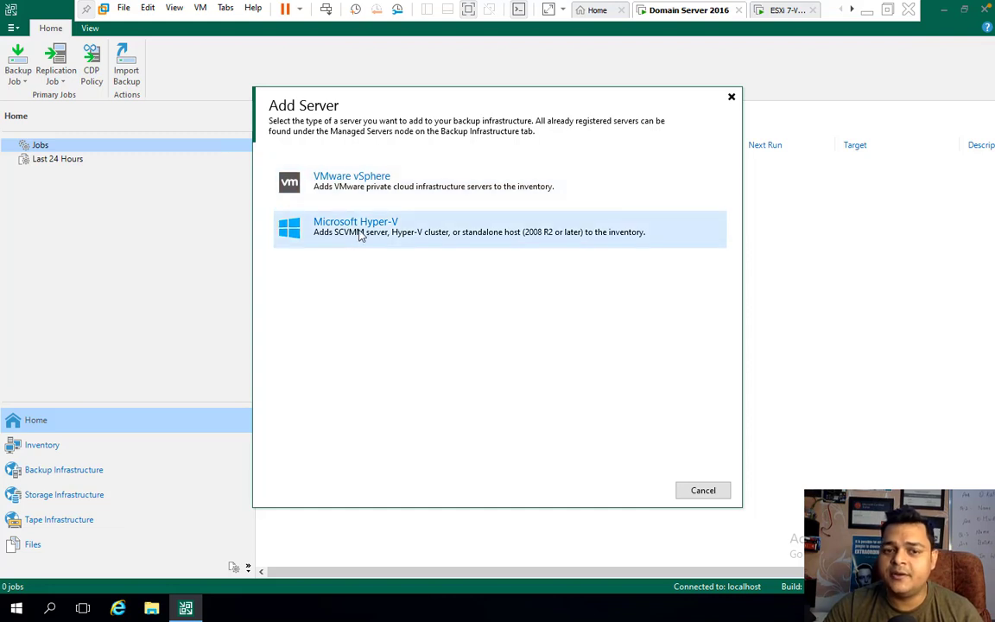
left_click(367, 187)
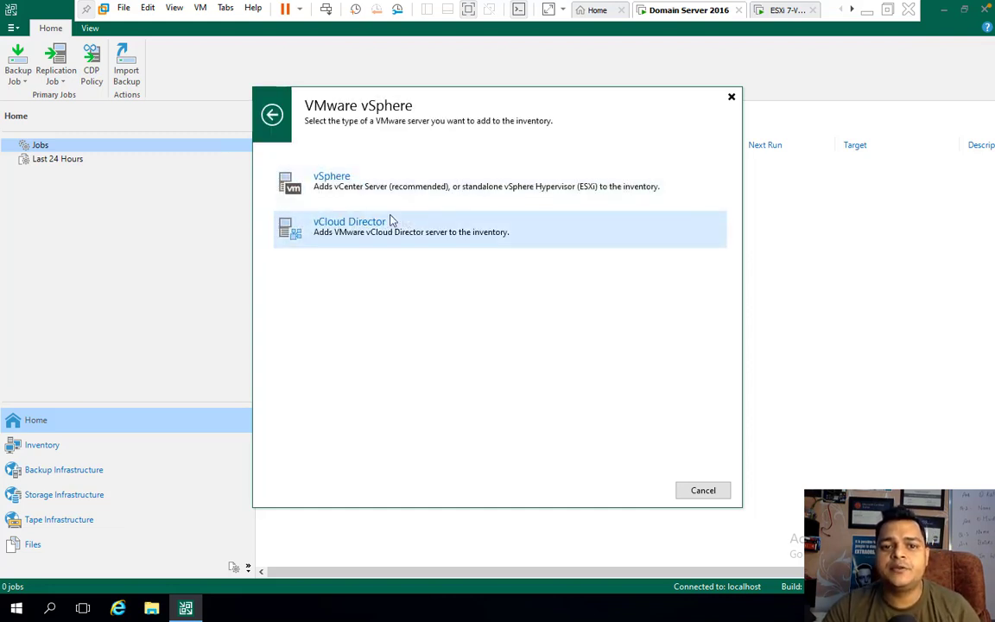
left_click(332, 194)
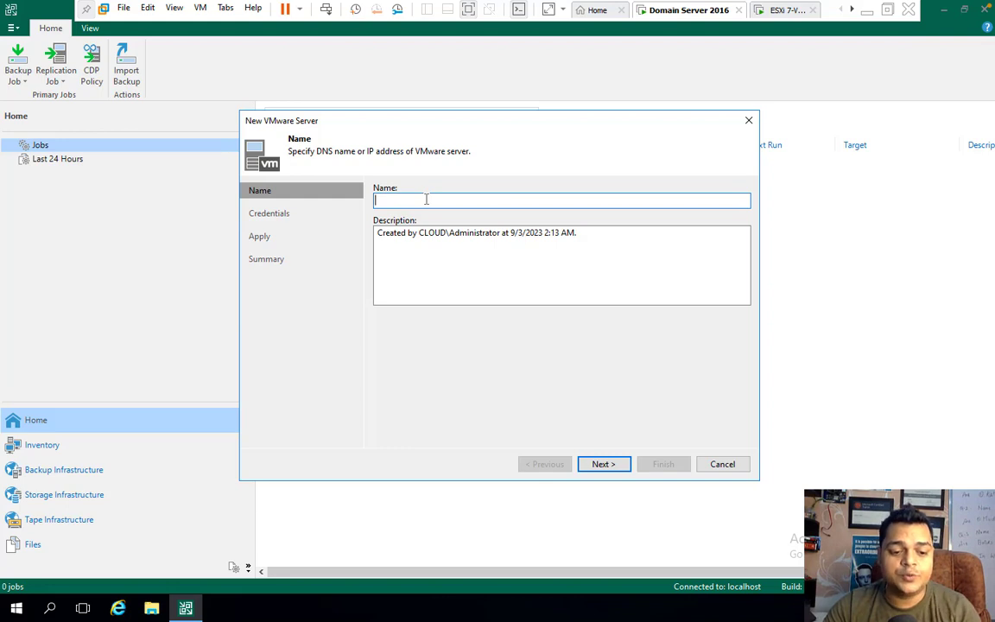
type("192.1")
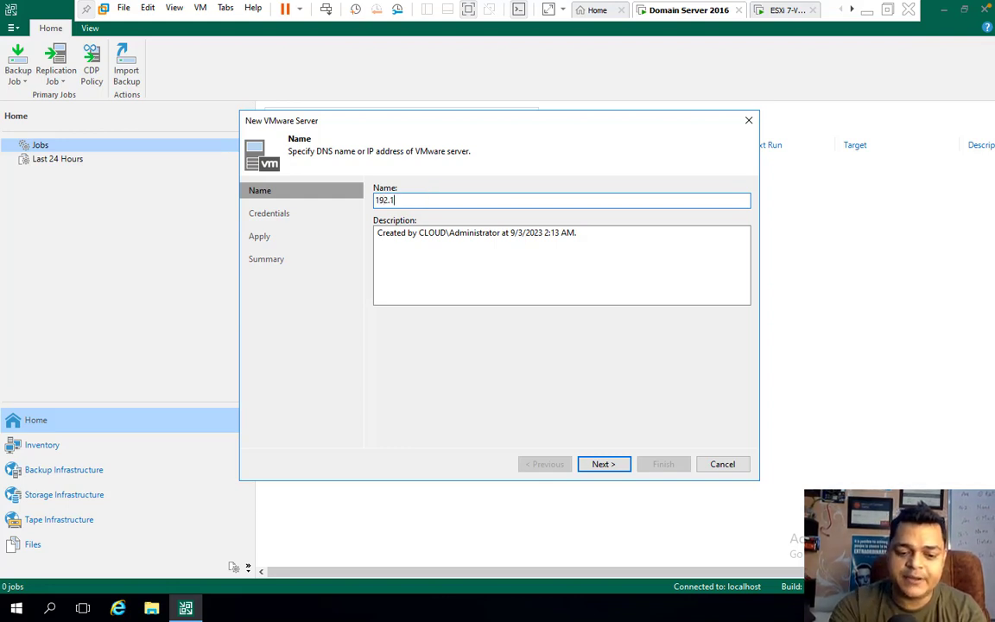
type("68.1.")
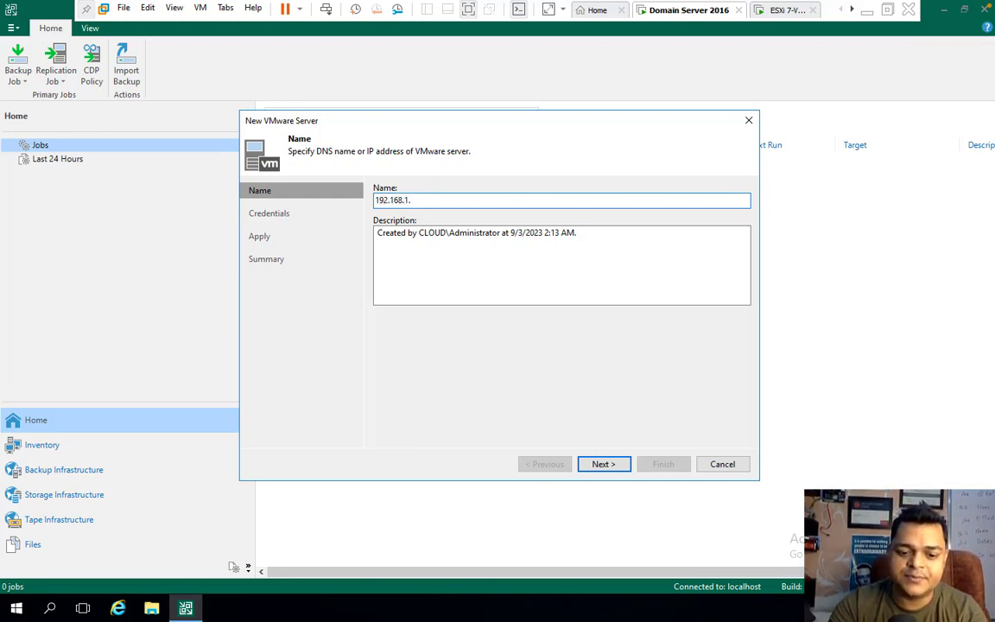
type("150")
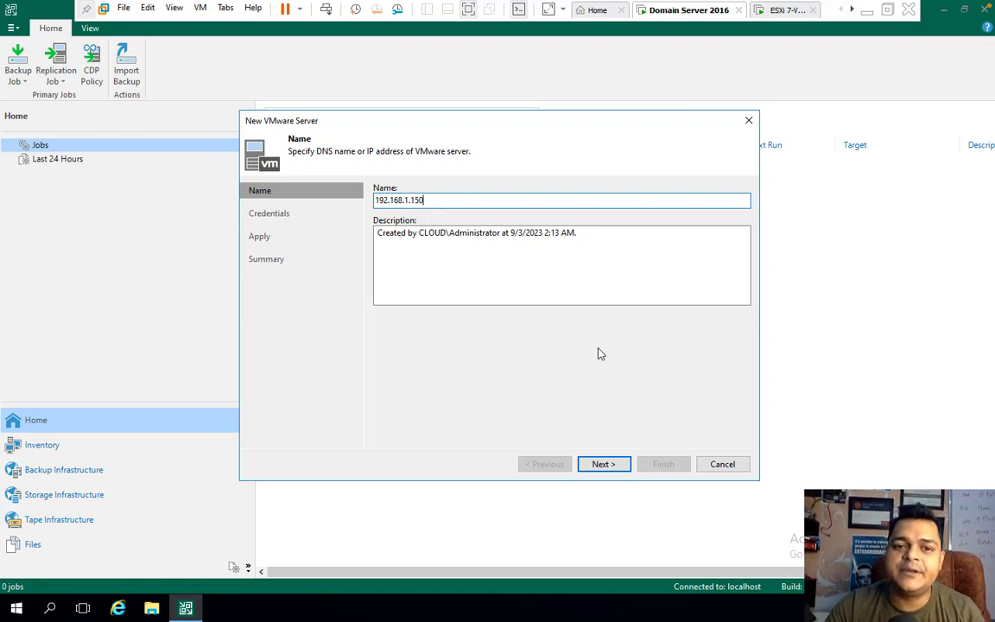
left_click(604, 465)
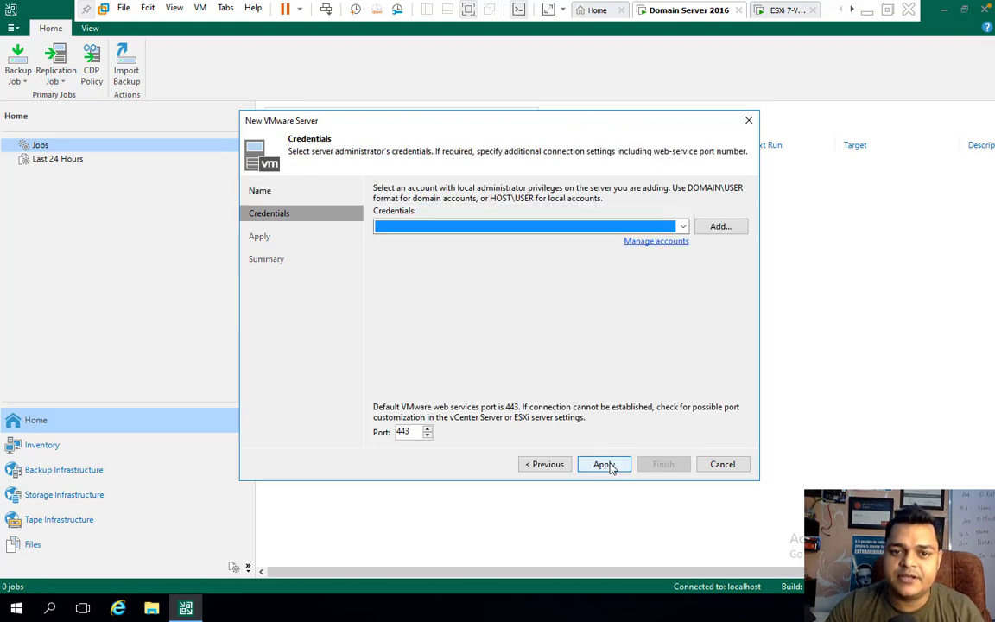
left_click(656, 242)
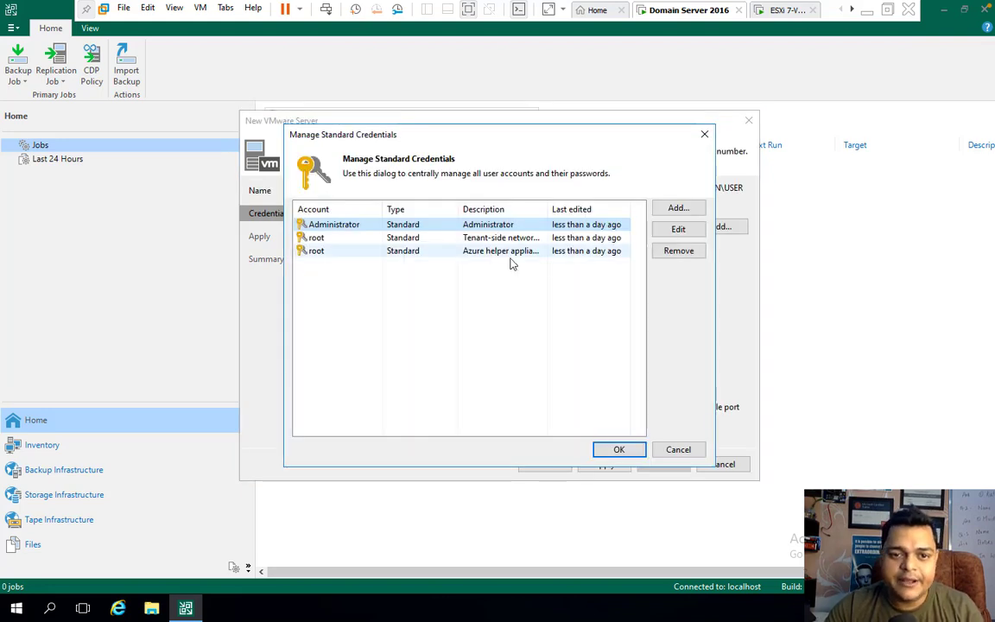
- Start a new stored credential and enter the vSphere administrator username
left_click(679, 209)
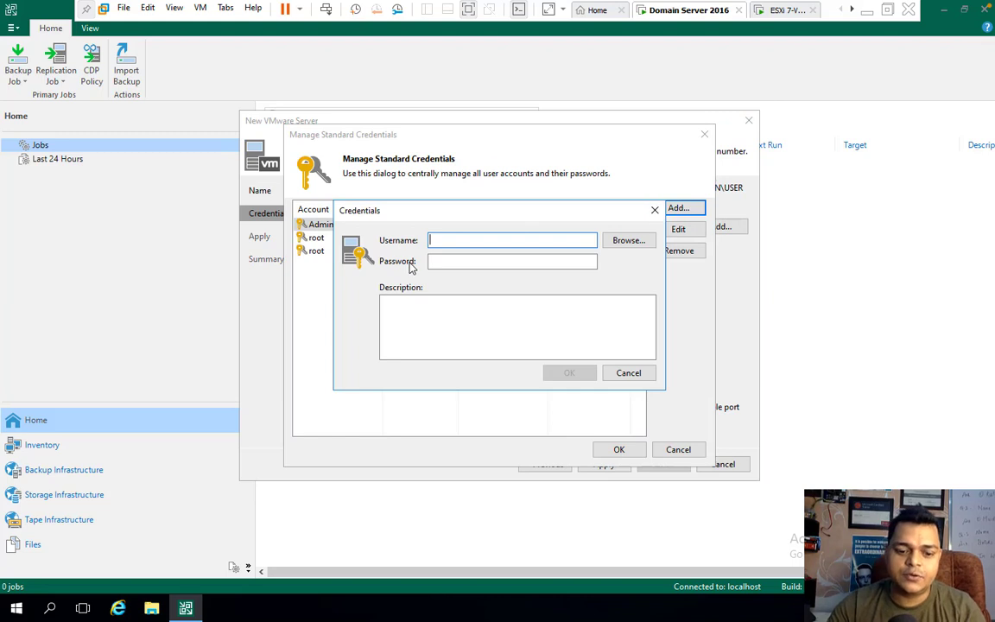
type("A")
key("BackSpace")
type("Ad")
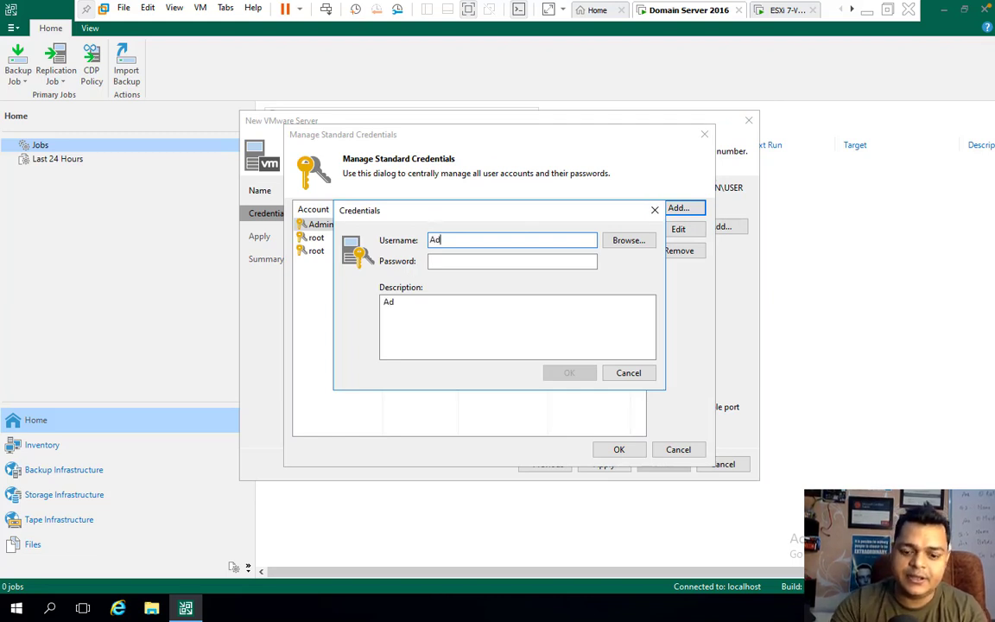
type("ministrat")
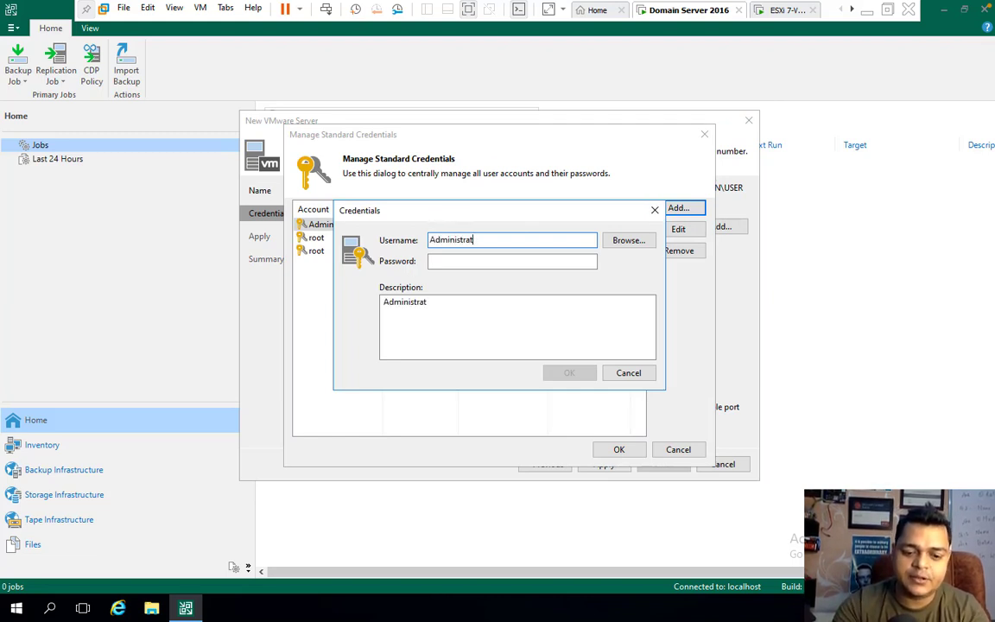
key("BackSpace")
key("BackSpace")
key("BackSpace")
key("BackSpace")
key("BackSpace")
key("BackSpace")
key("BackSpace")
key("BackSpace")
key("BackSpace")
key("BackSpace")
key("BackSpace")
key("BackSpace")
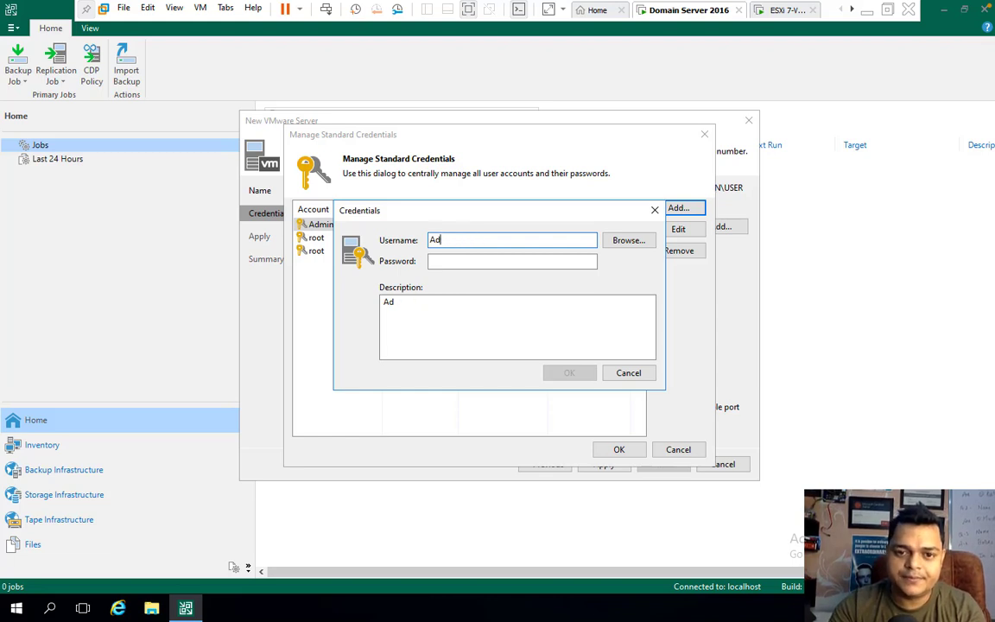
type("vP")
key("BackSpace")
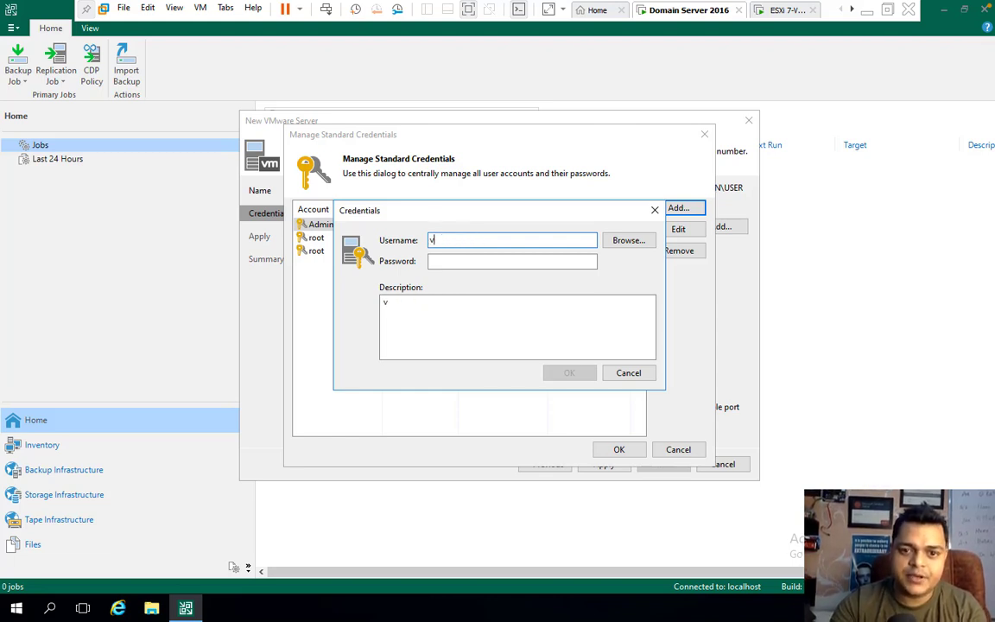
type("S")
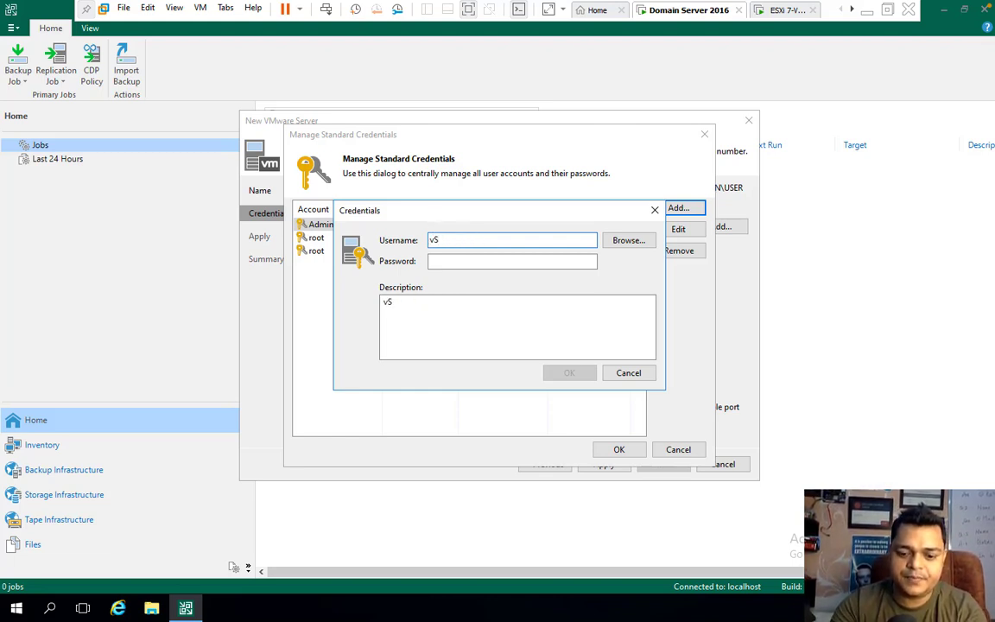
type("phere.l")
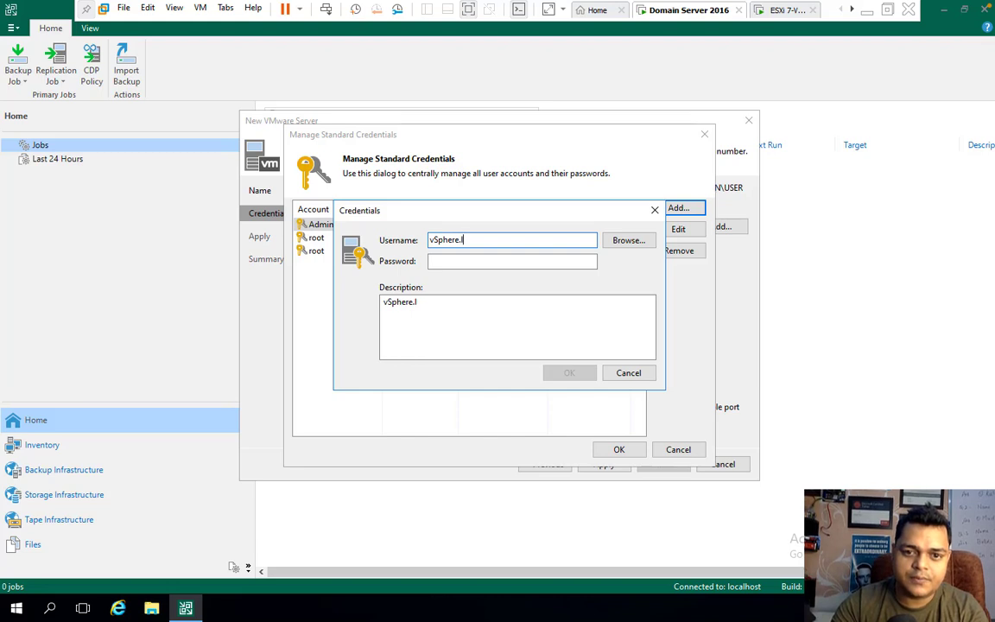
key("BackSpace")
key("BackSpace")
key("BackSpace")
key("BackSpace")
key("BackSpace")
key("BackSpace")
key("BackSpace")
key("BackSpace")
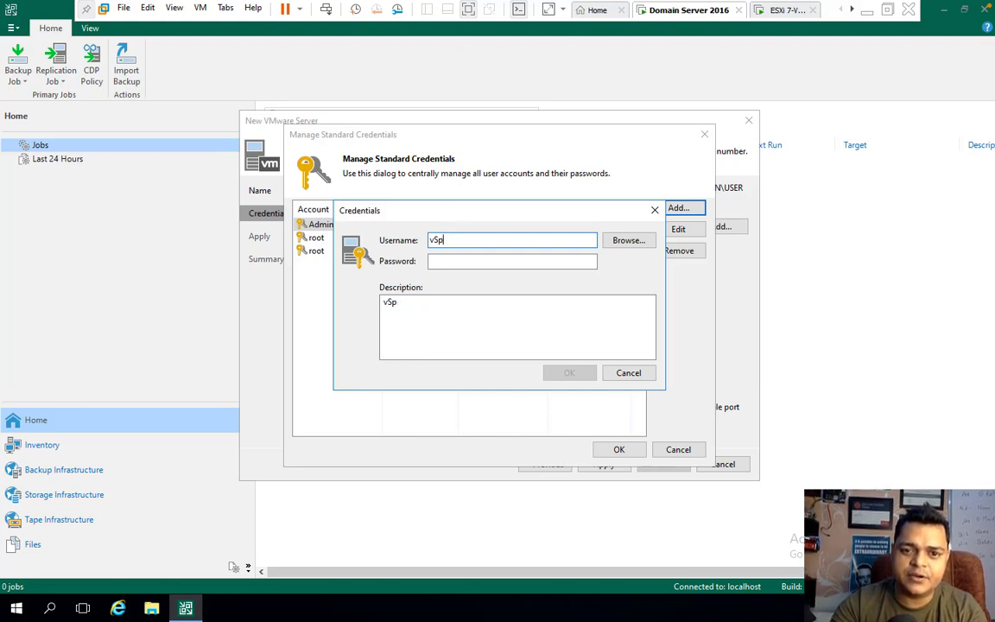
type("Adm")
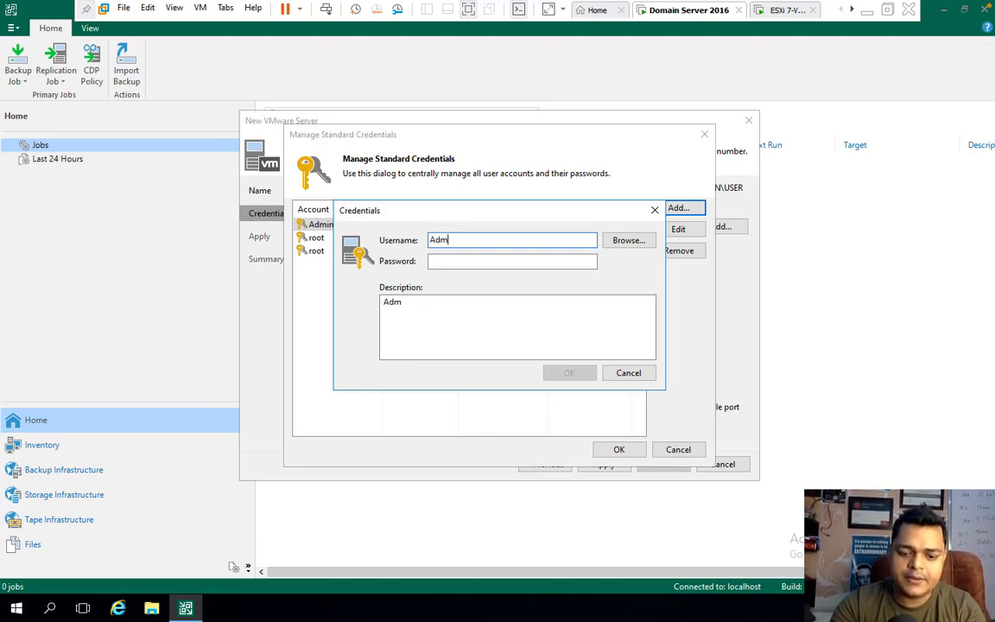
type("inistrator")
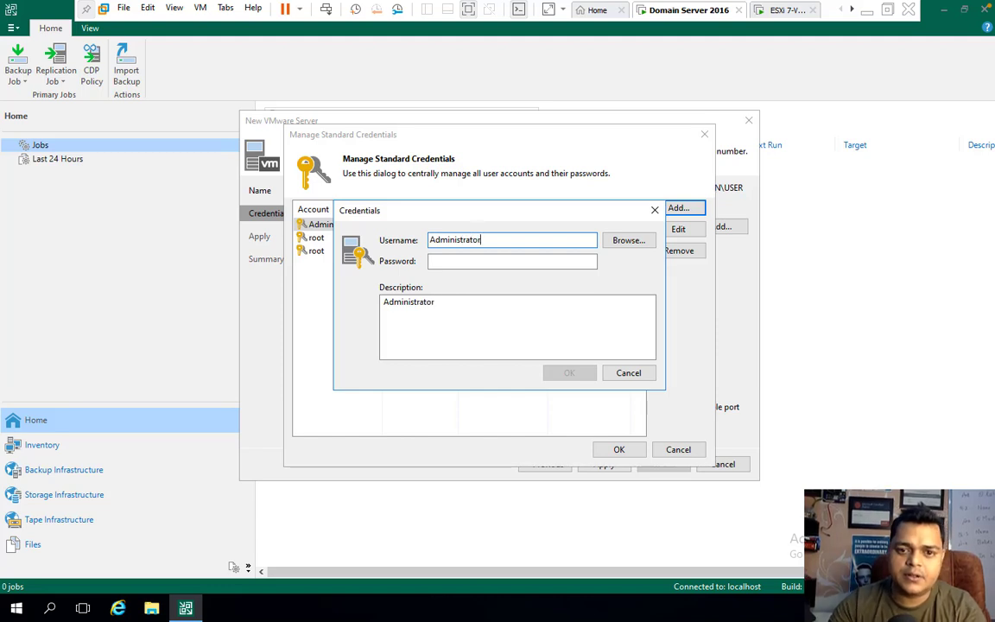
type("@")
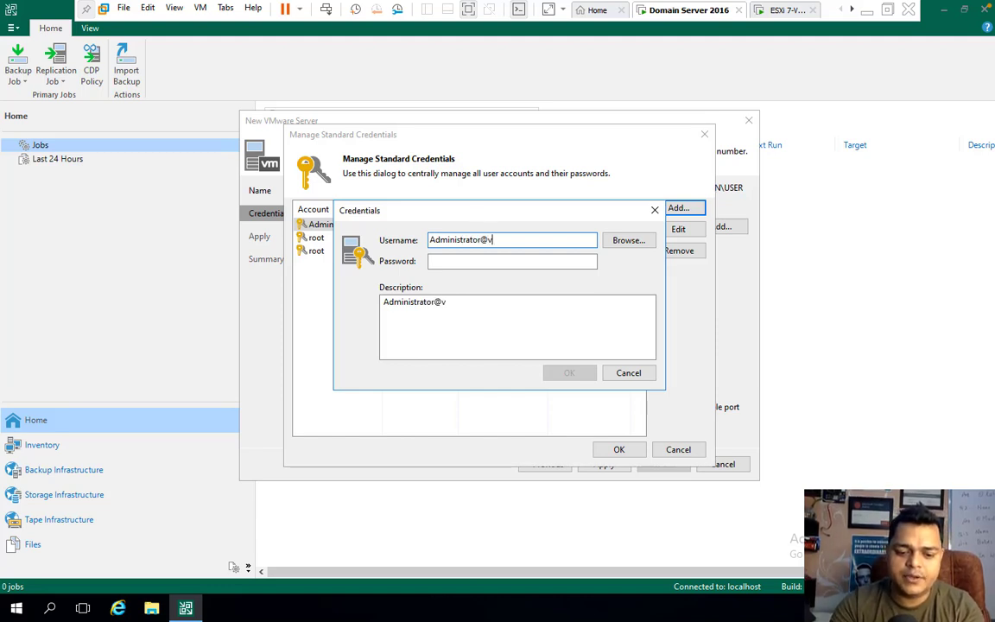
type("vSphere")
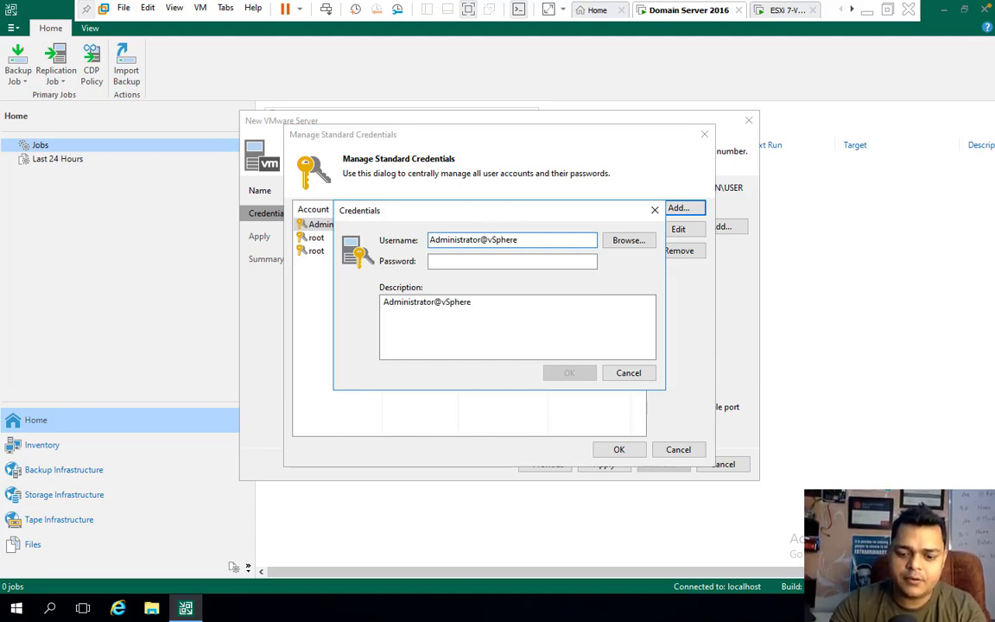
type(".local")
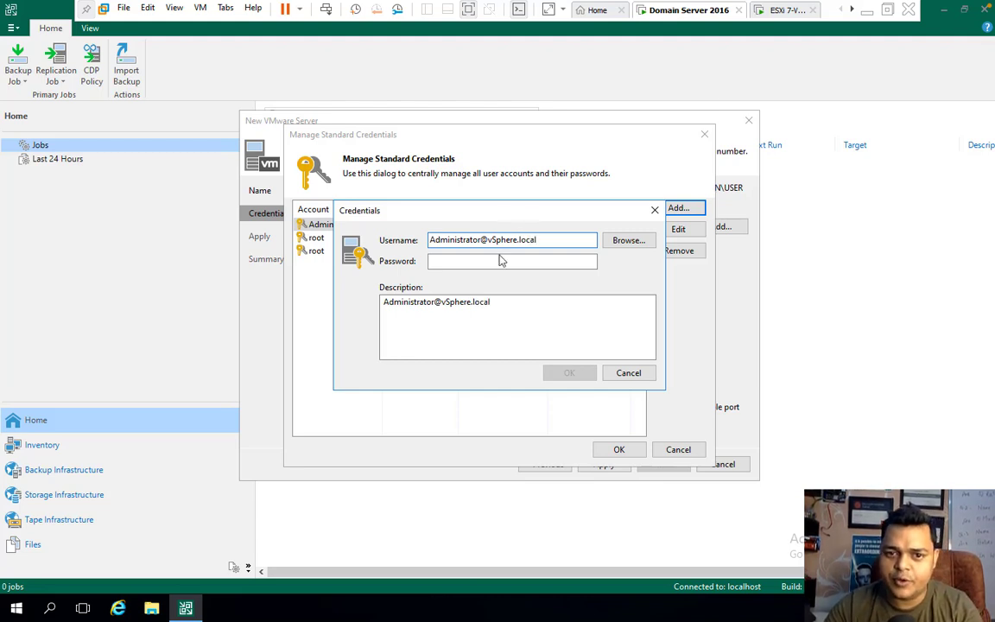
- Enter the account password, save and select the credential, then apply the server connection settings
left_click(501, 263)
type("•")
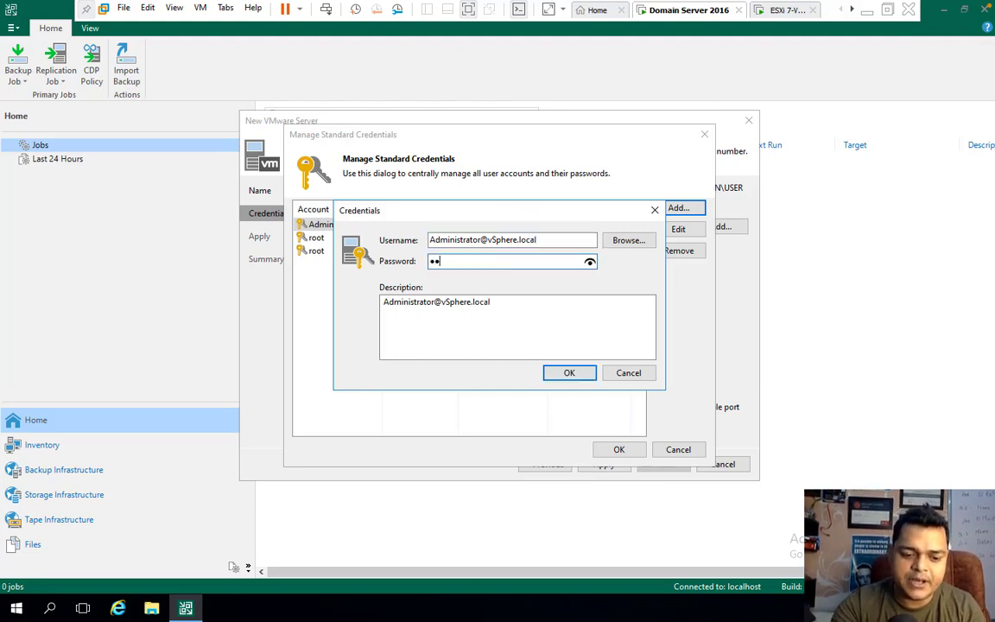
type("••")
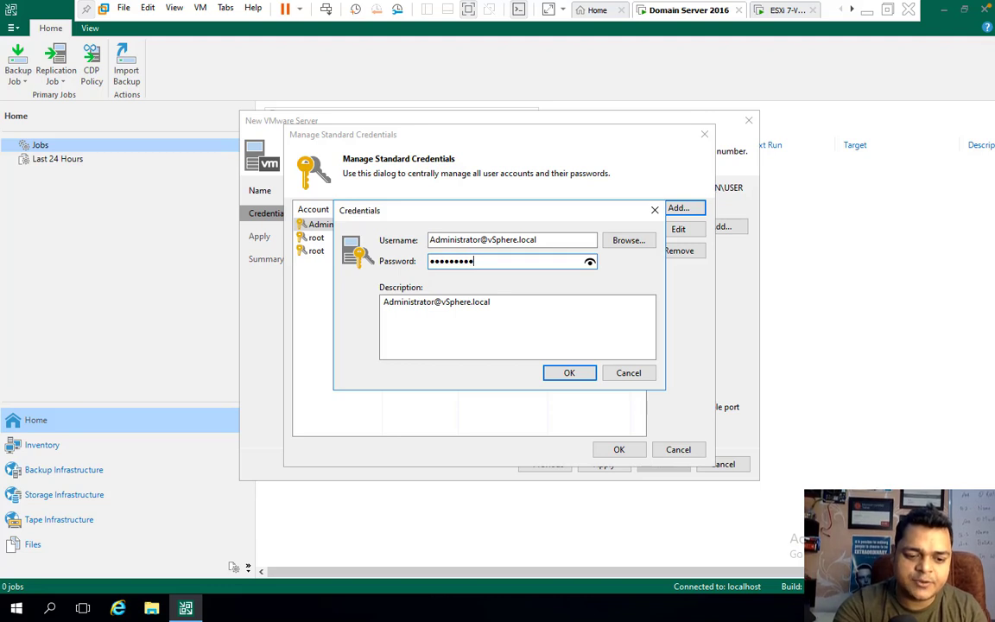
type("•••")
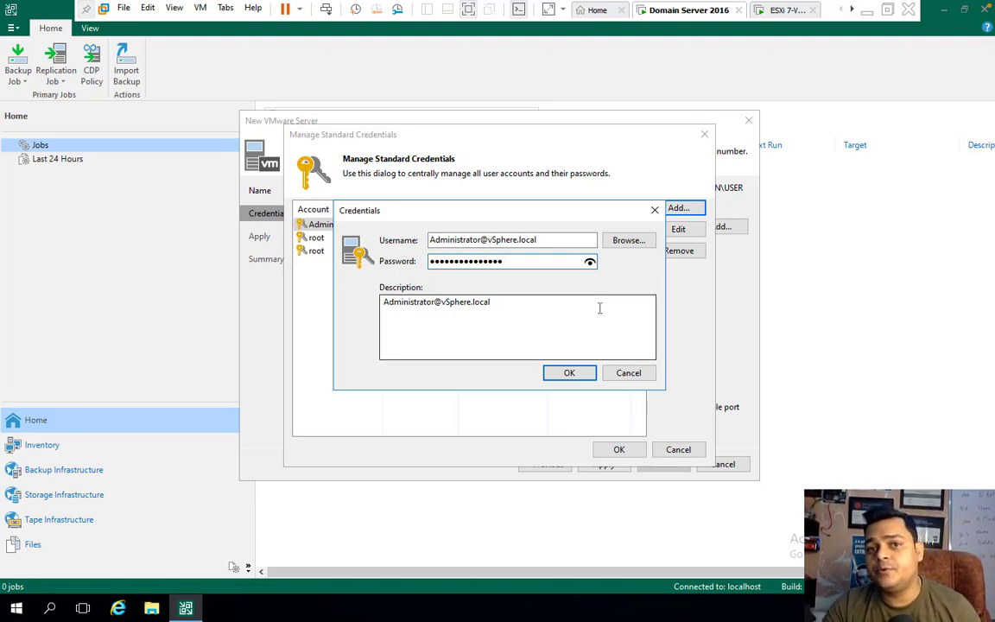
left_click(570, 376)
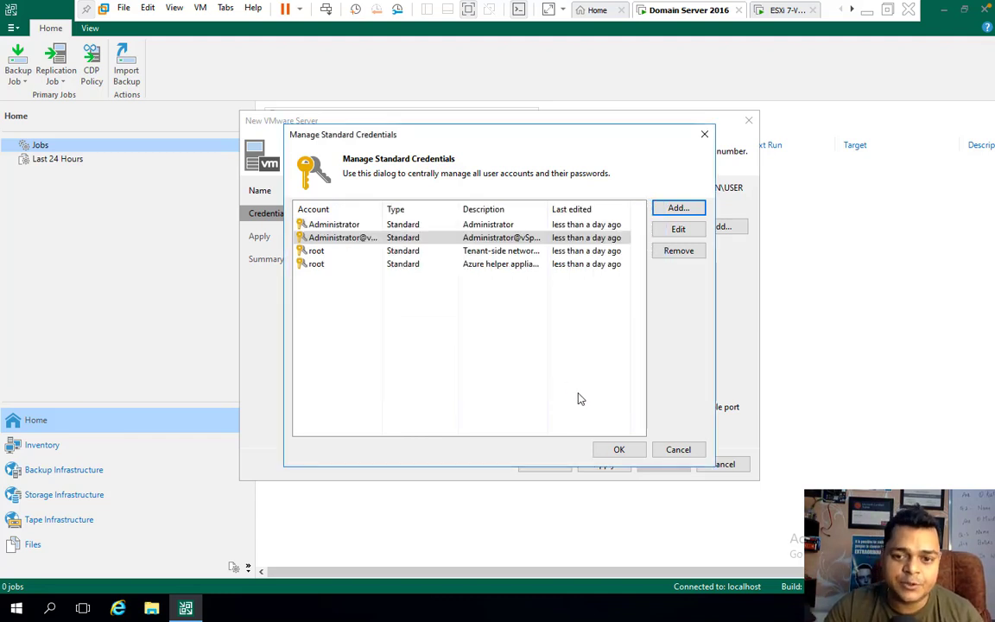
left_click(615, 448)
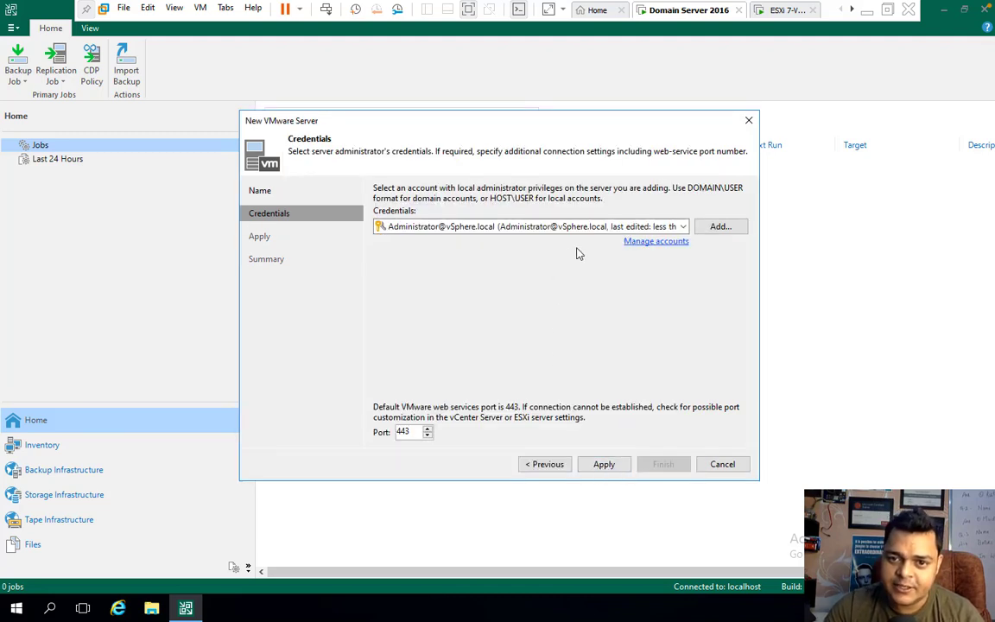
left_click(602, 467)
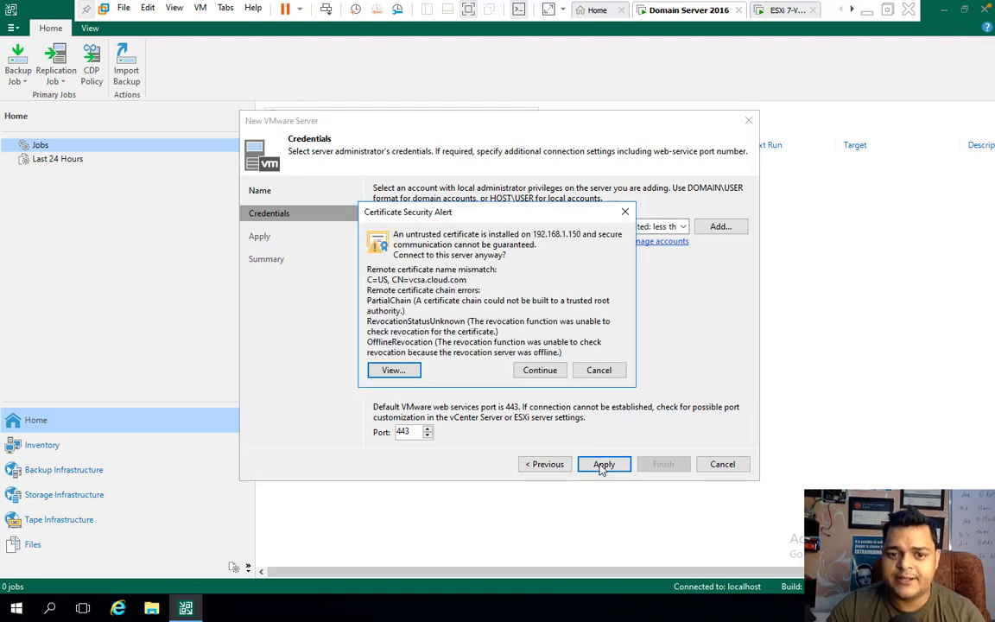
- Accept the untrusted certificate and finish adding VMware server 192.168.1.150
left_click(539, 371)
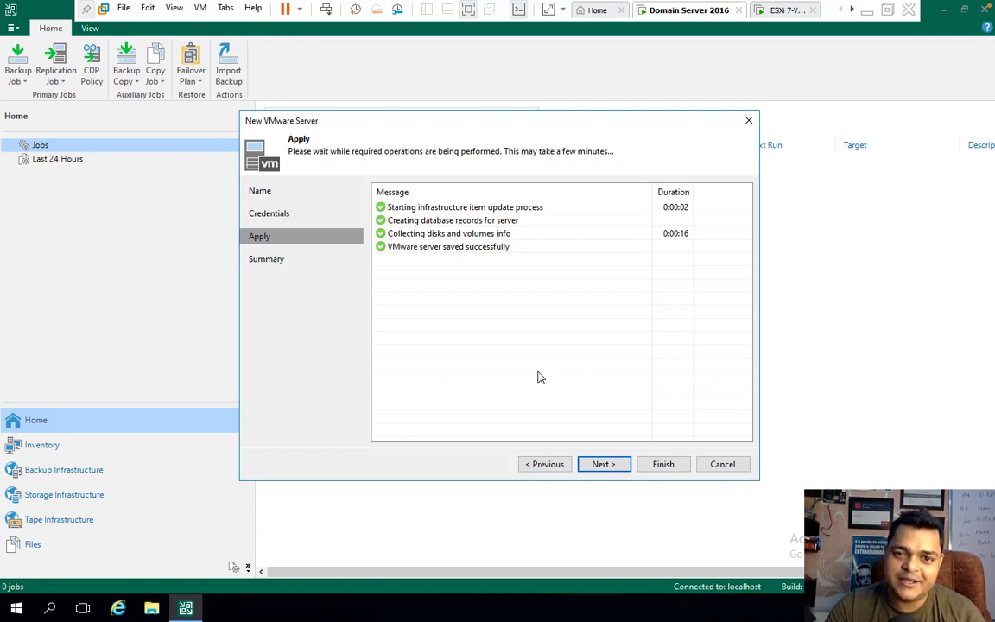
left_click(610, 466)
left_click(667, 466)
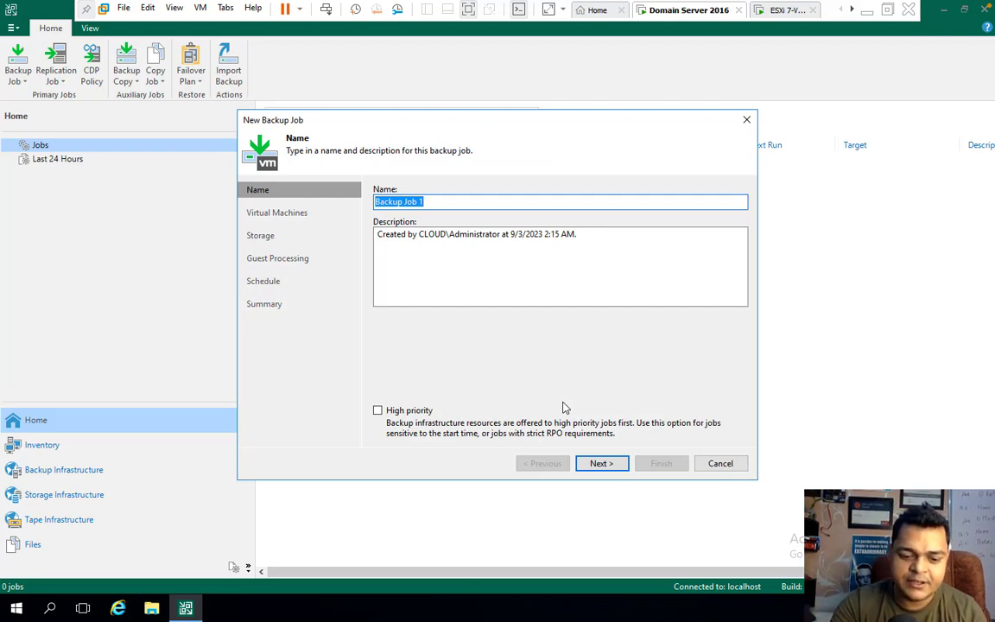
- Name the backup job 'Domain' and move on to adding virtual machines
type("Domain")
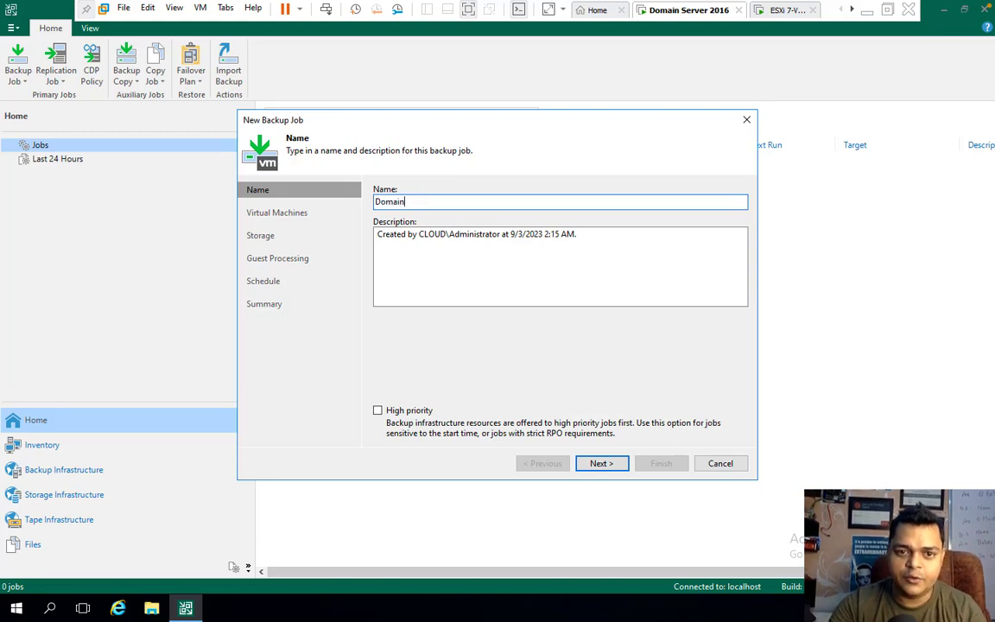
left_click(608, 465)
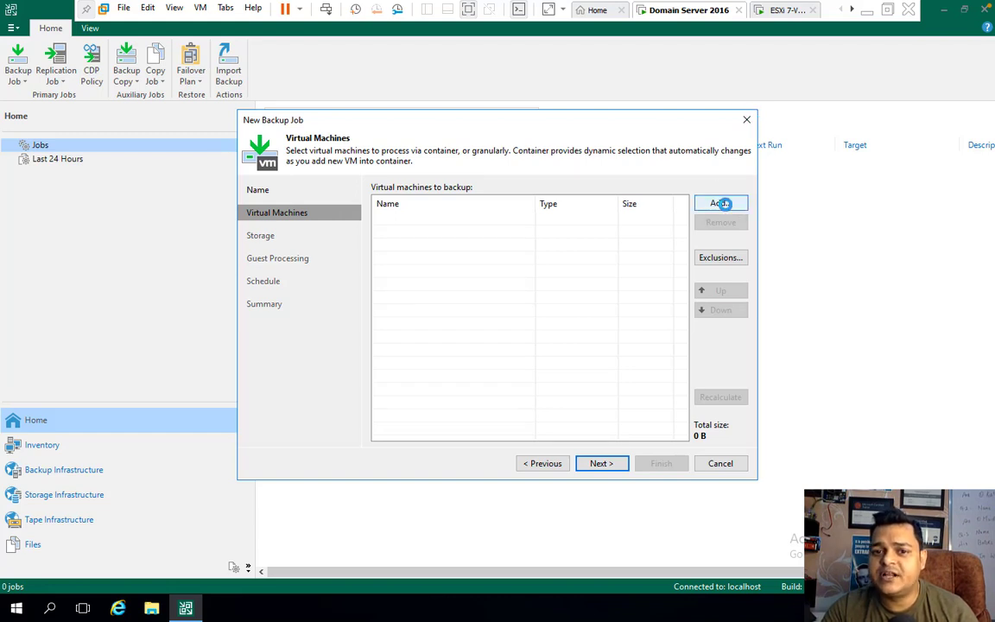
left_click(722, 204)
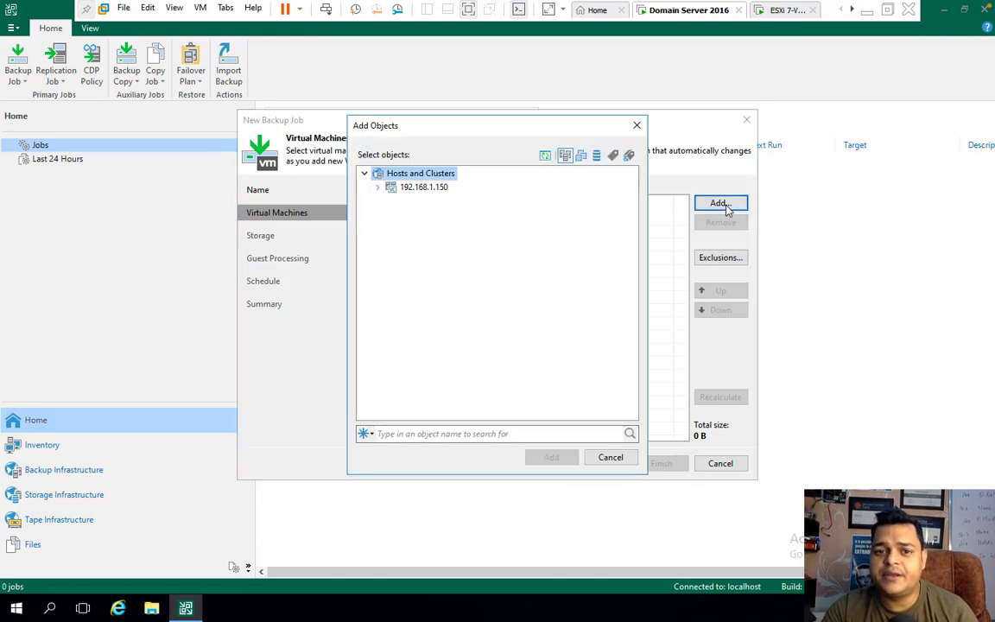
- Select the Server 2016 VM under Training-DC host 192.168.1.18, then switch to the Mac desktop
left_click(378, 187)
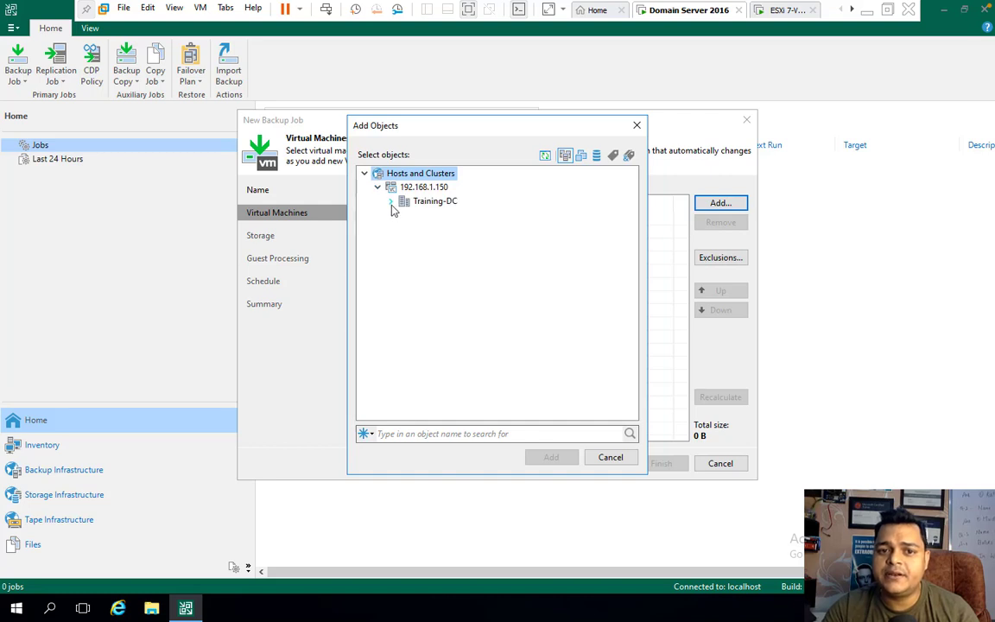
left_click(390, 201)
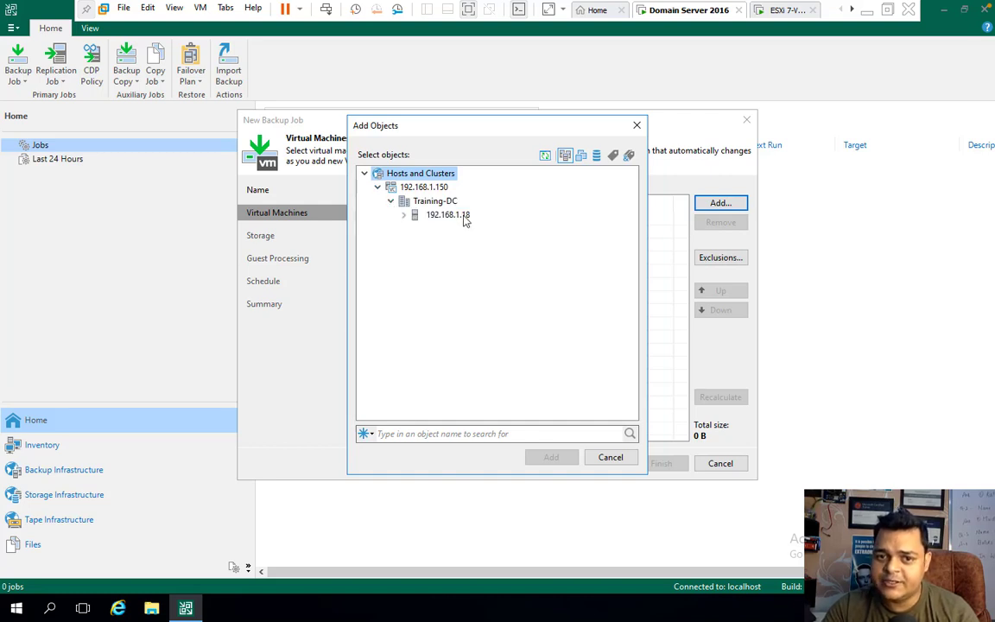
left_click(404, 214)
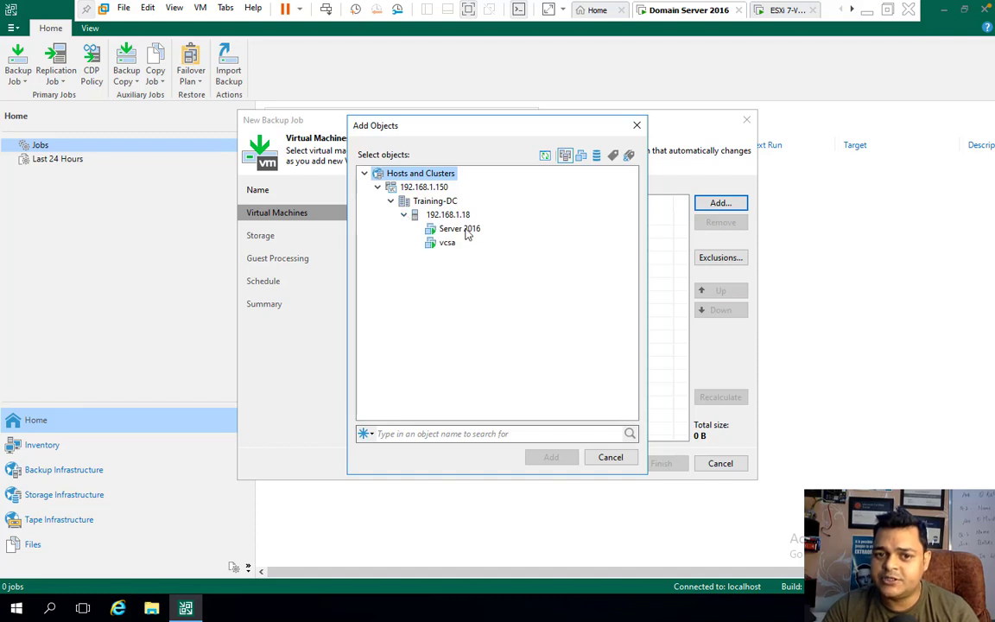
left_click(461, 229)
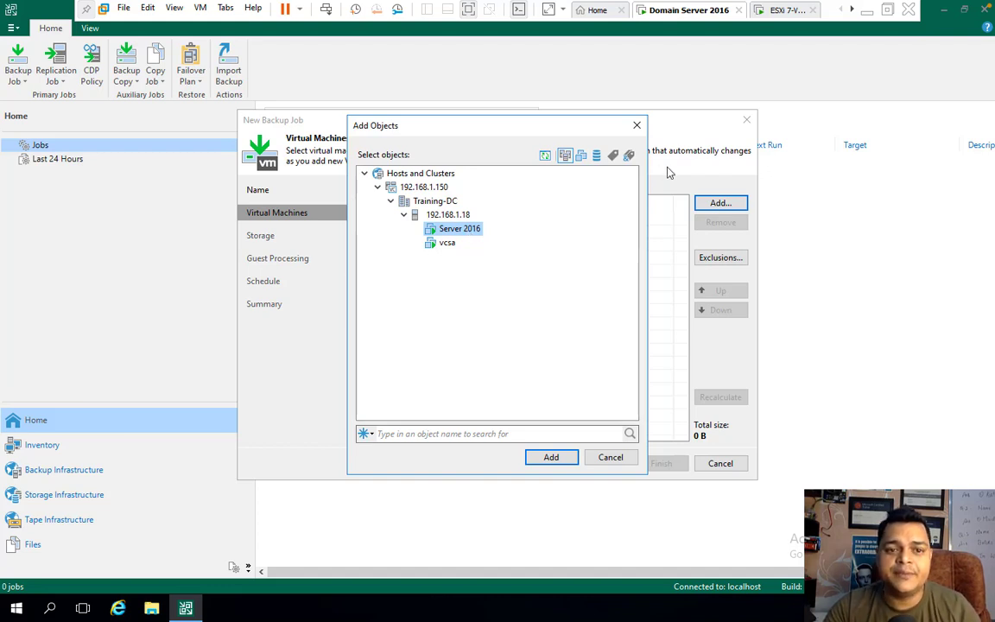
left_click(947, 14)
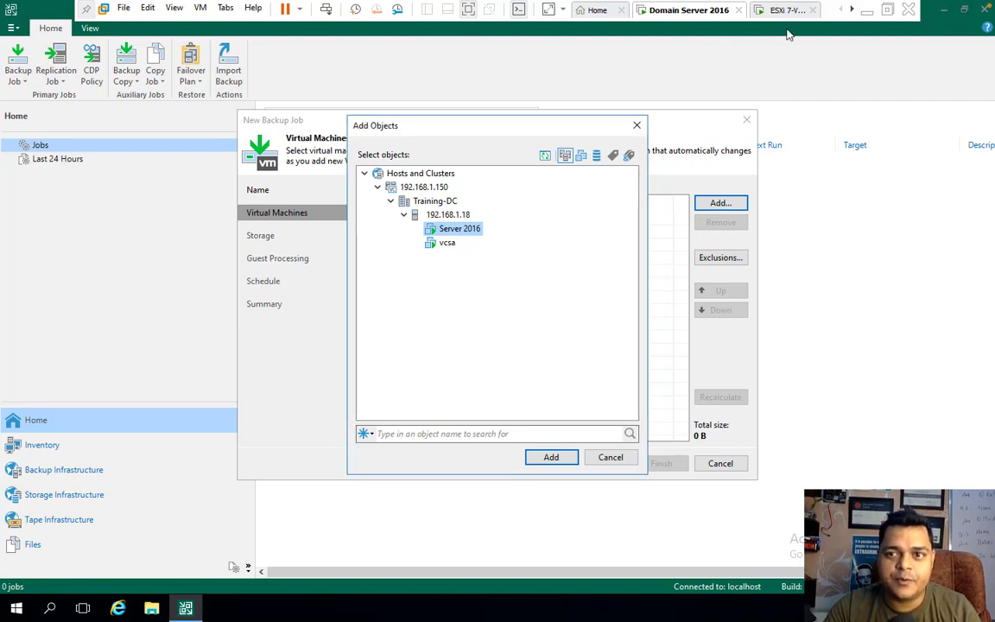
key("ctrl+Left")
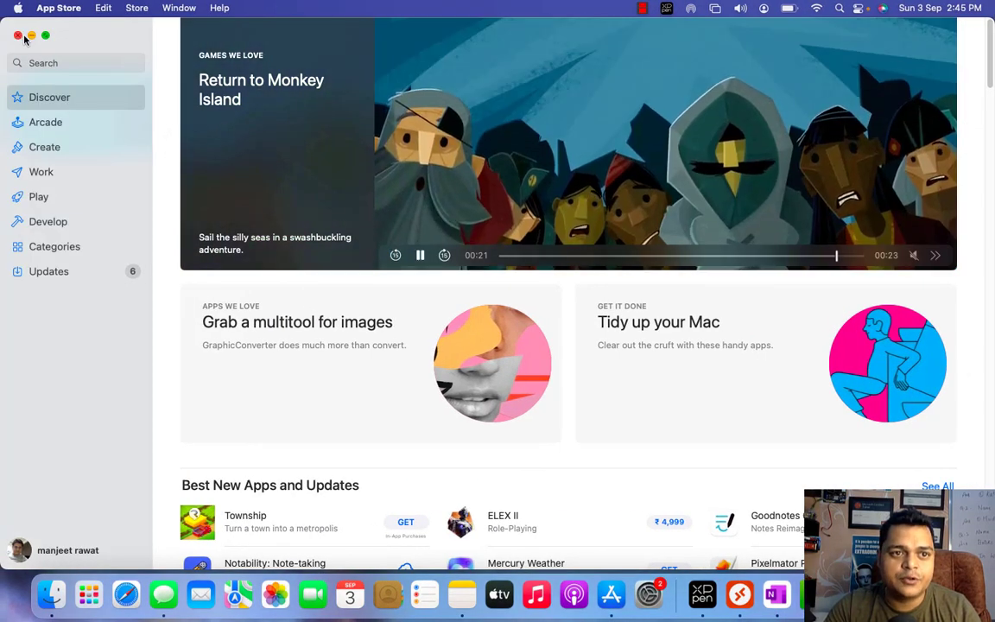
- Close App Store and Remote Desktop, then load 192.168.1.18 in Chrome past the certificate warning
left_click(18, 36)
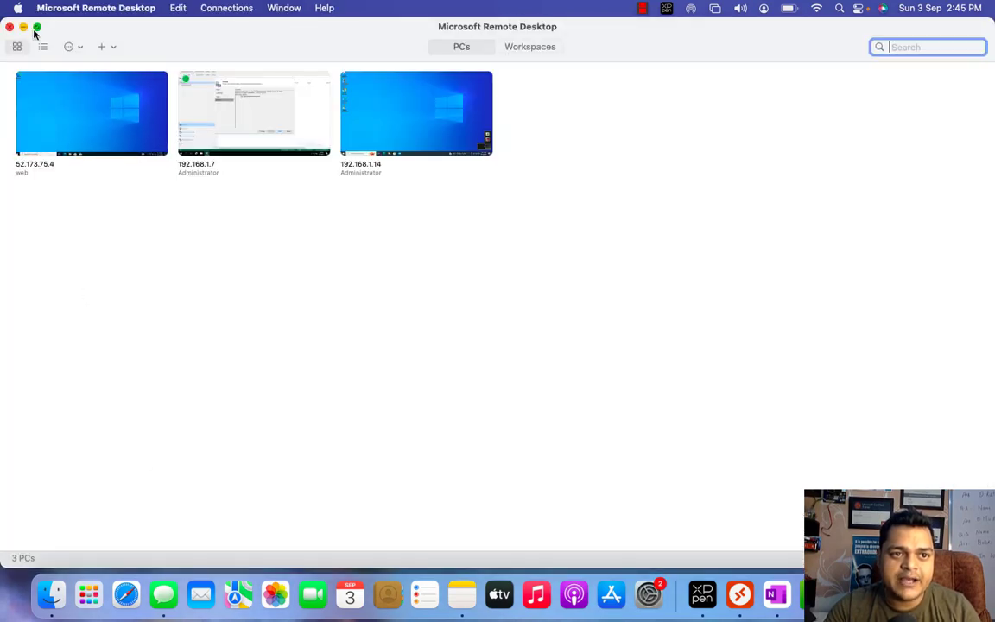
left_click(10, 27)
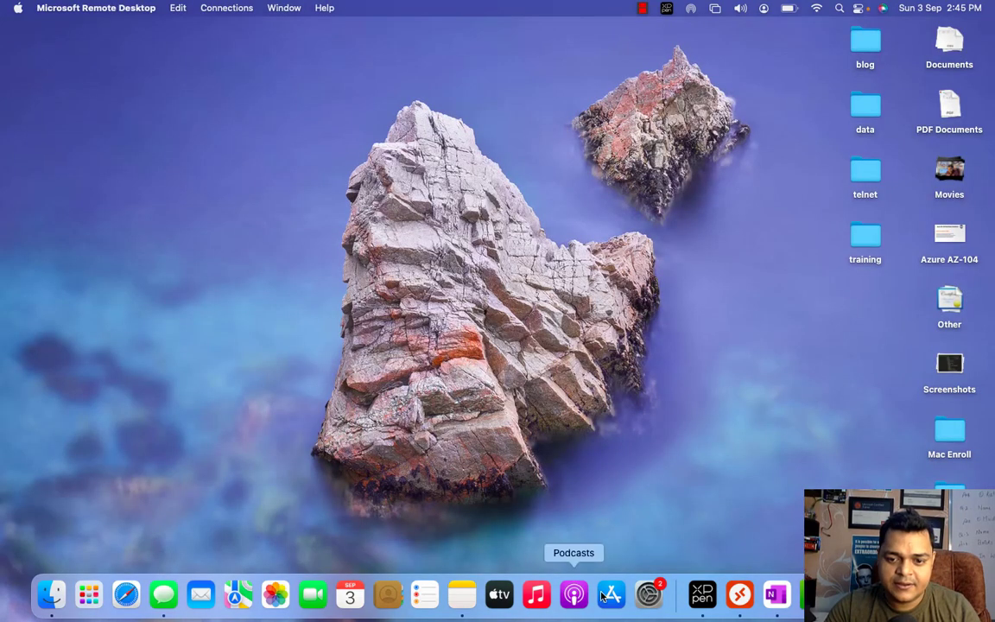
left_click(852, 594)
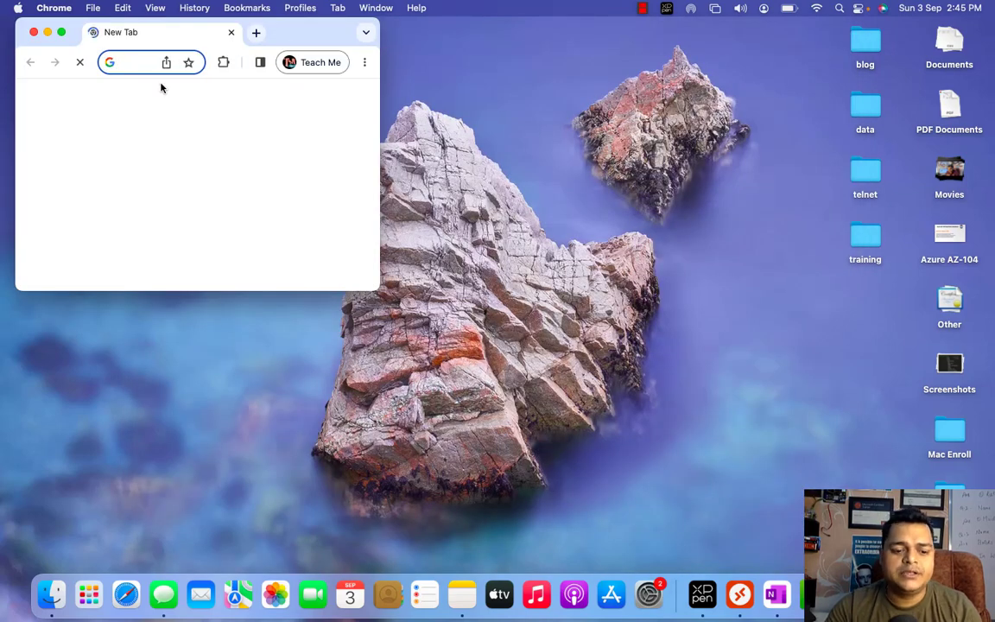
type("192.1")
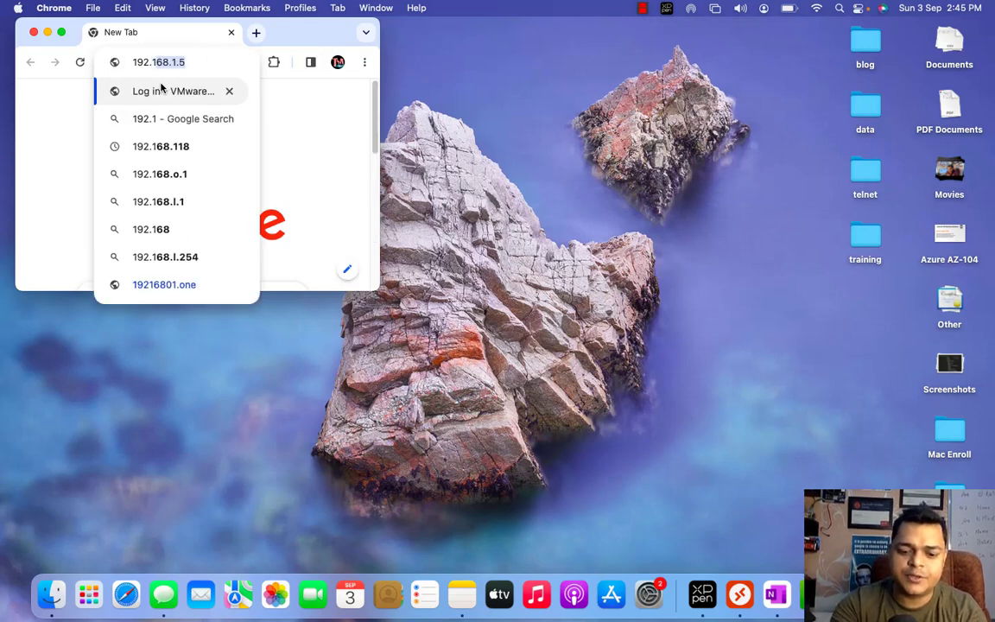
type("68.1.18")
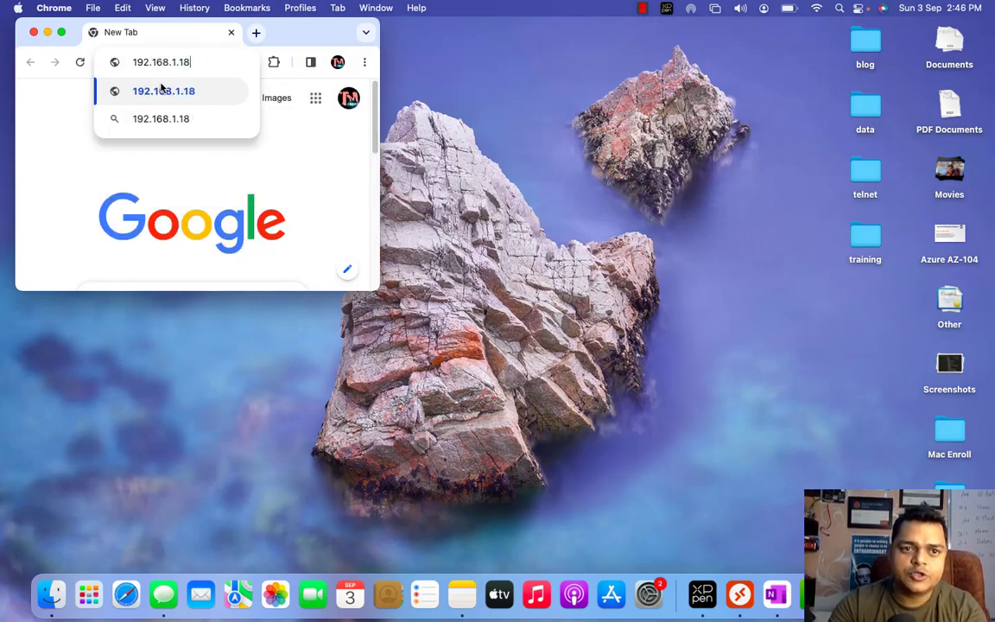
key("Return")
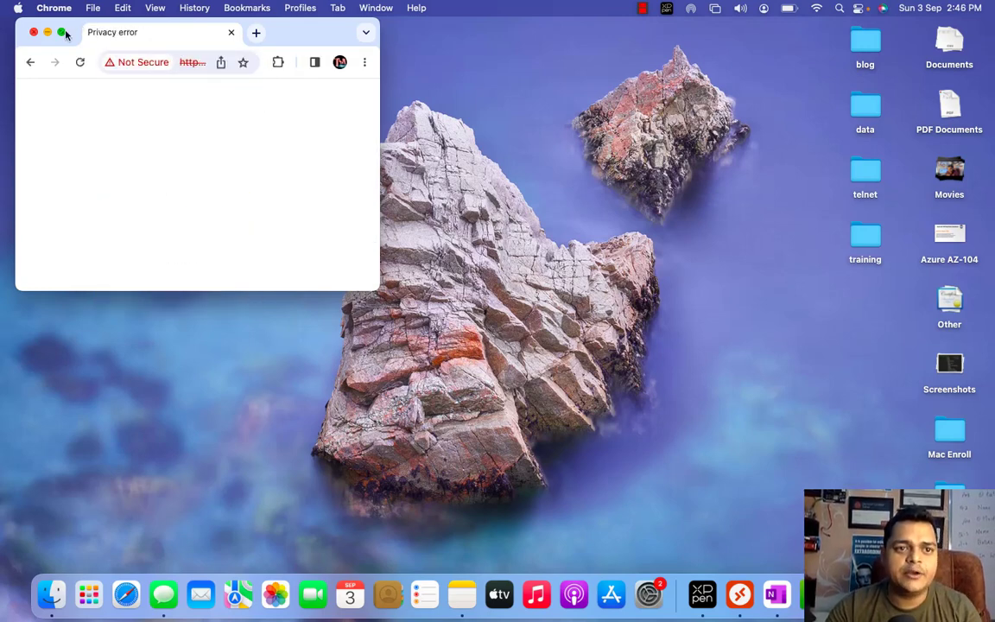
left_click(61, 32)
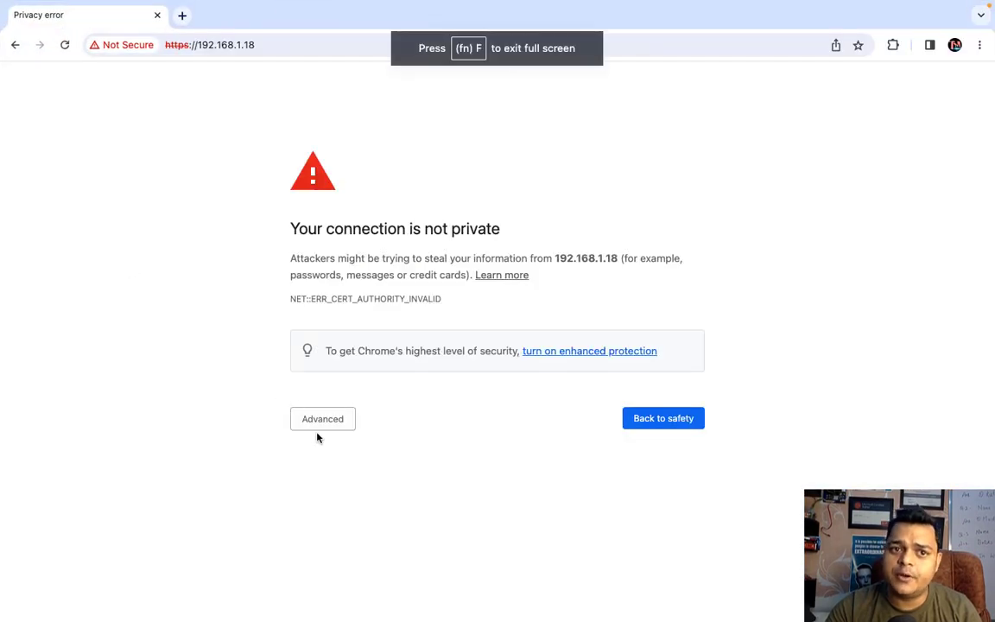
left_click(324, 422)
left_click(354, 527)
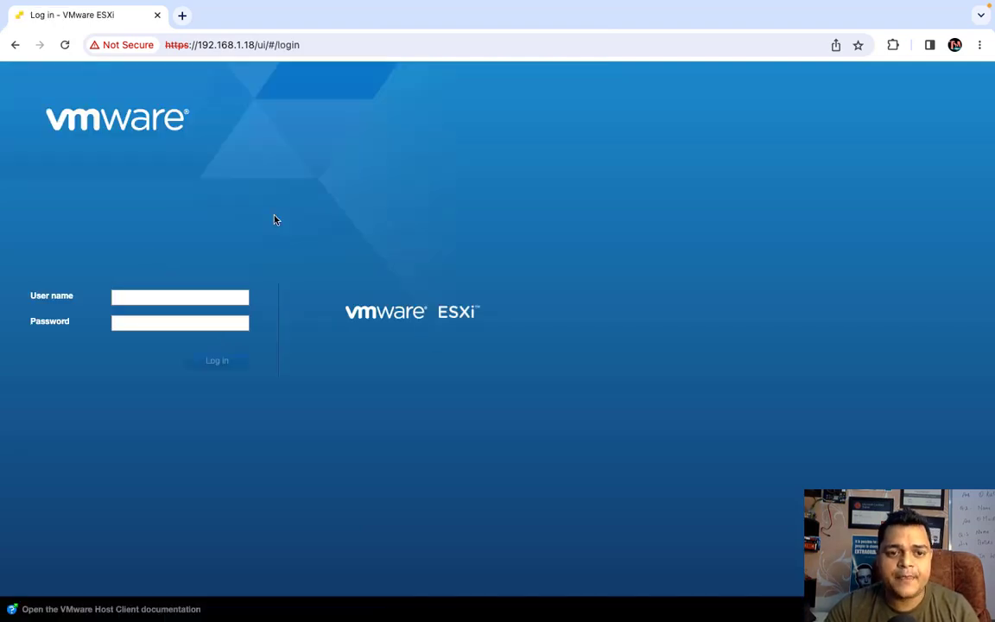
- Log in to ESXi host 192.168.1.18 as root with its password
left_click(169, 298)
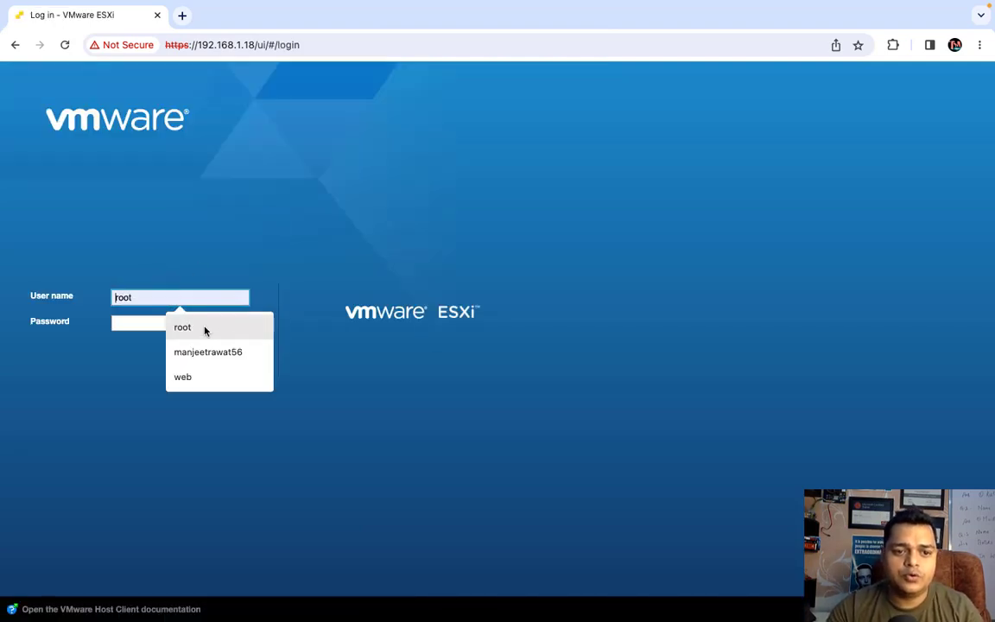
left_click(205, 328)
left_click(159, 325)
type("•••")
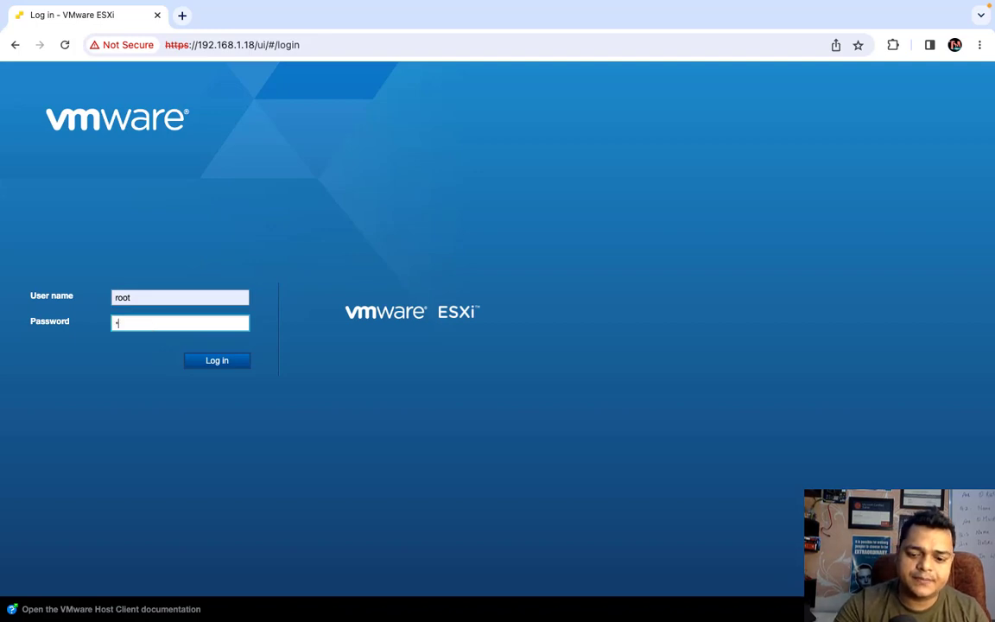
type("••••")
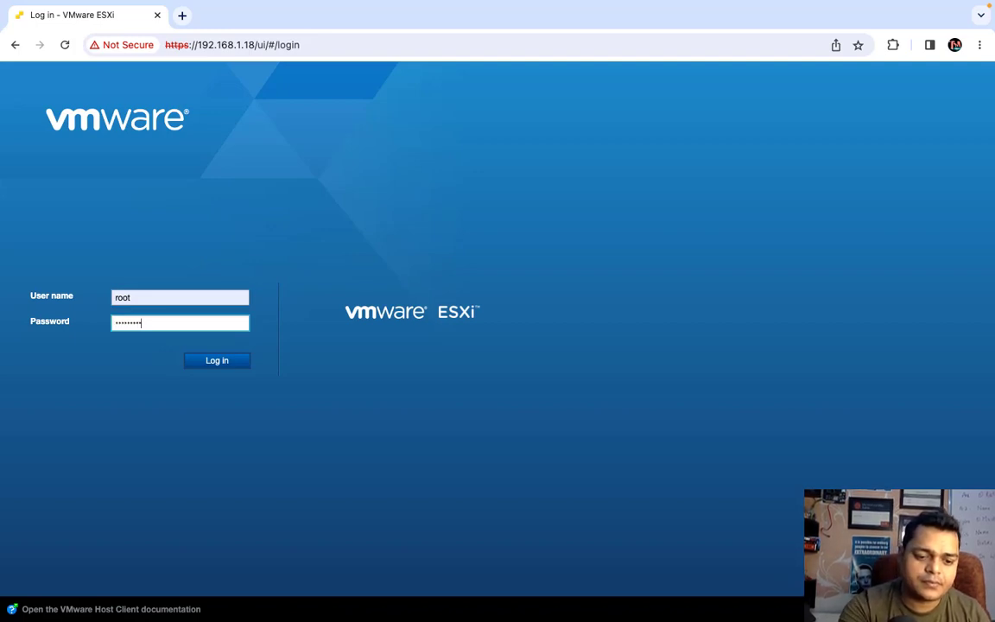
key("Return")
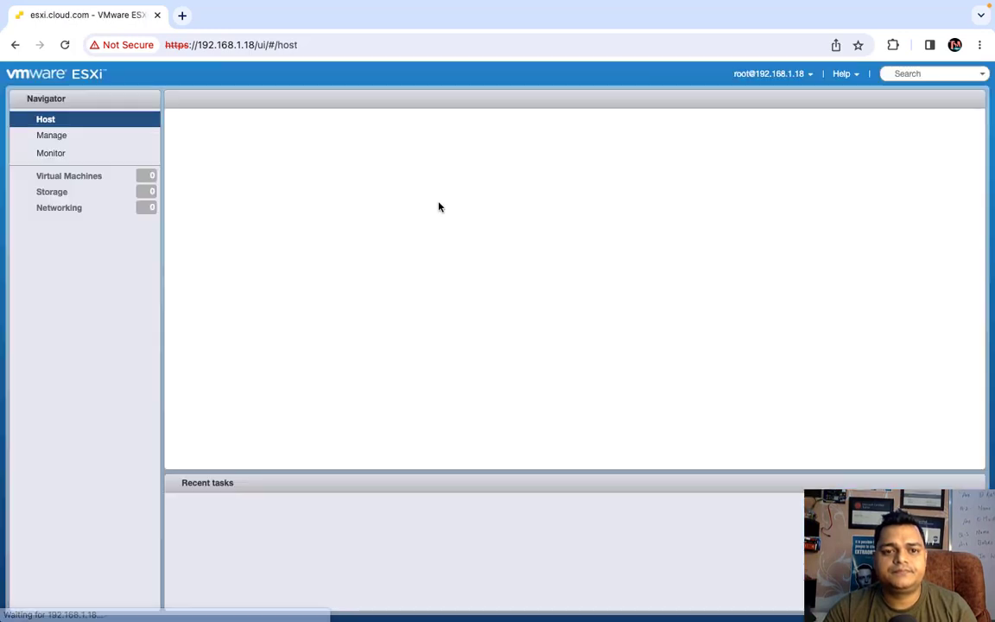
- Open the Server 2016 VM from the host's Virtual Machines list and view its console
left_click(86, 184)
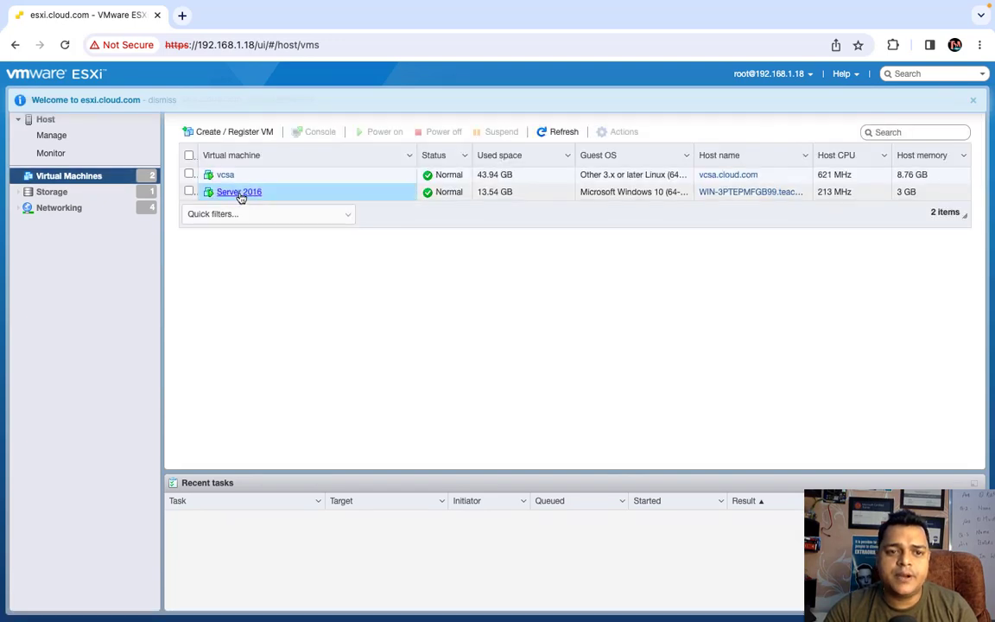
left_click(240, 194)
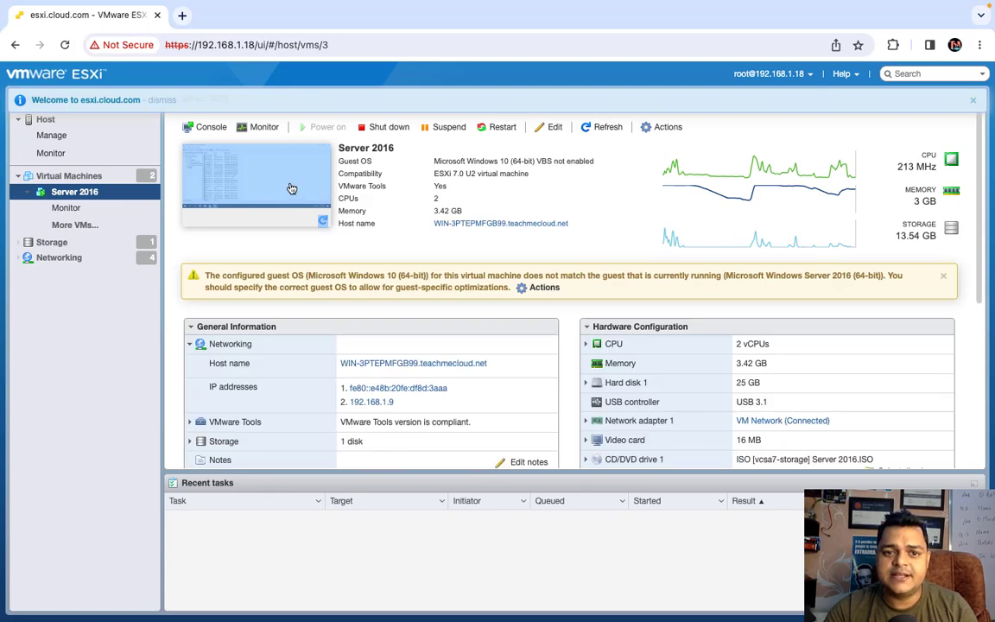
left_click(291, 187)
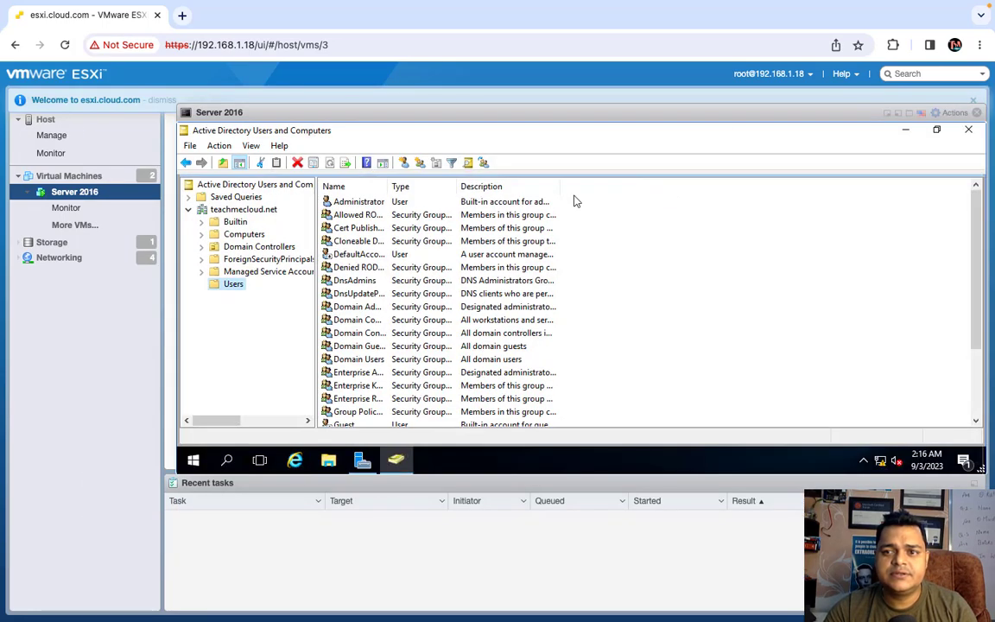
left_click(937, 130)
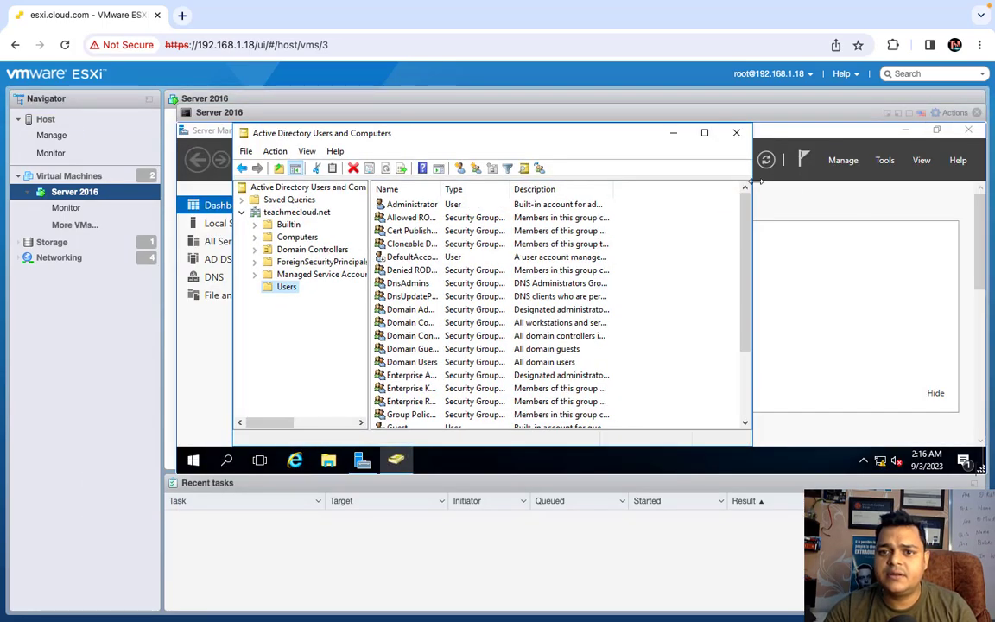
left_click(736, 133)
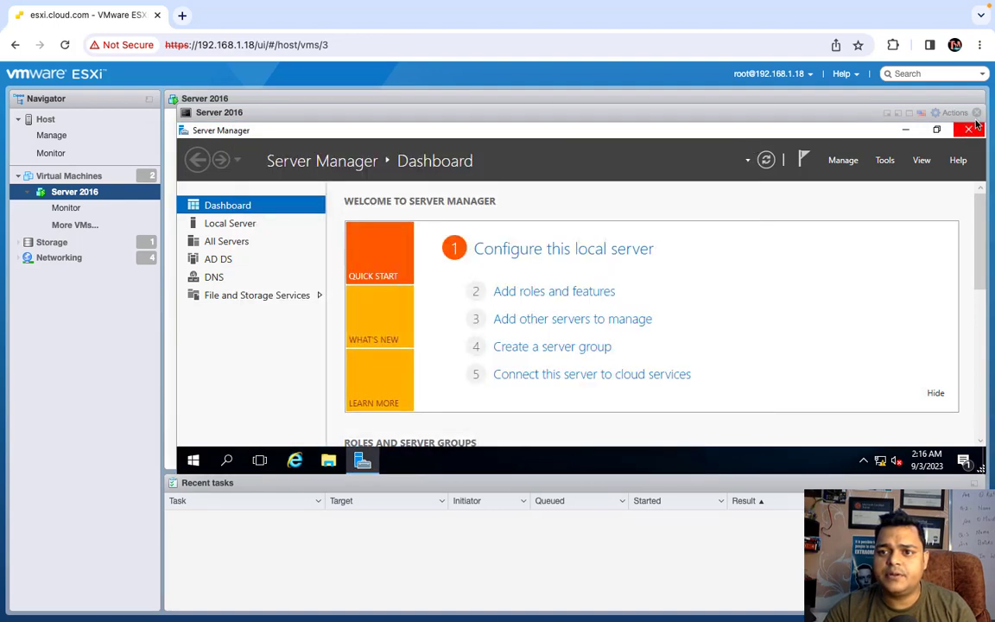
left_click(978, 113)
- Open the Server 2016 console in a separate browser tab and minimize Server Manager
left_click(673, 129)
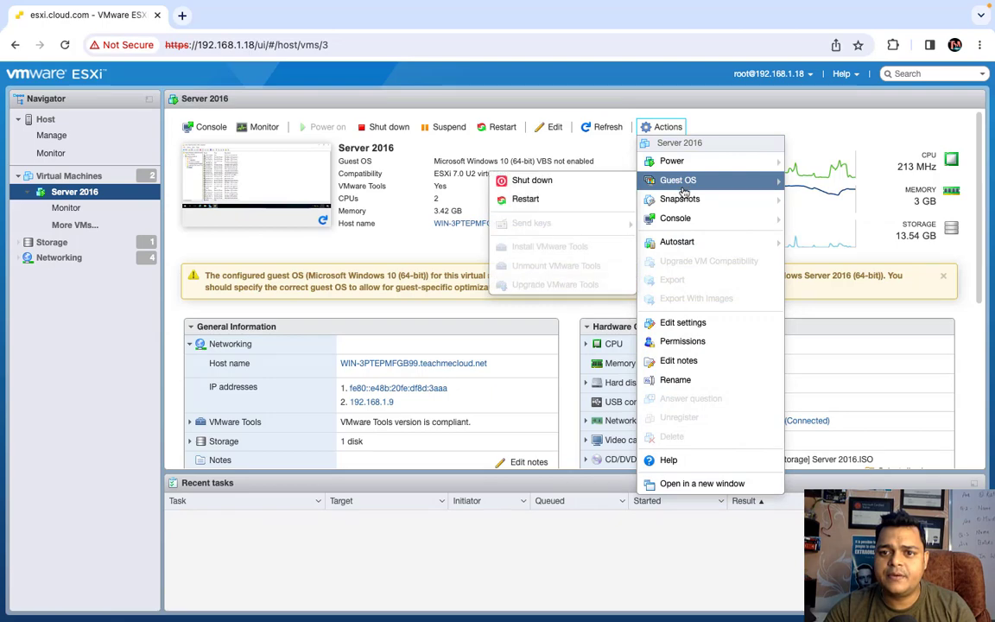
mouse_move(680, 207)
left_click(570, 221)
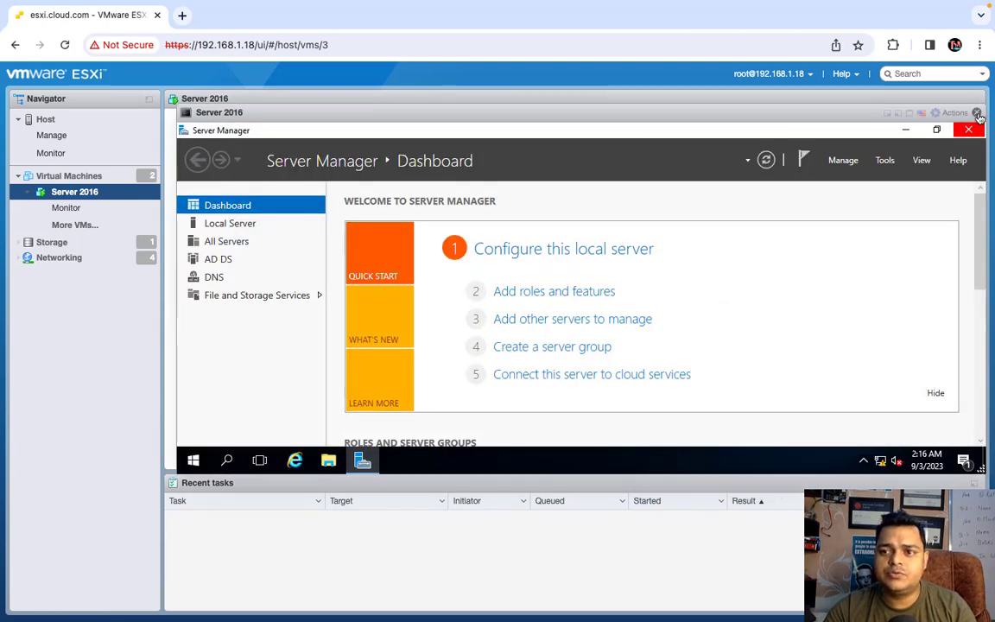
left_click(977, 113)
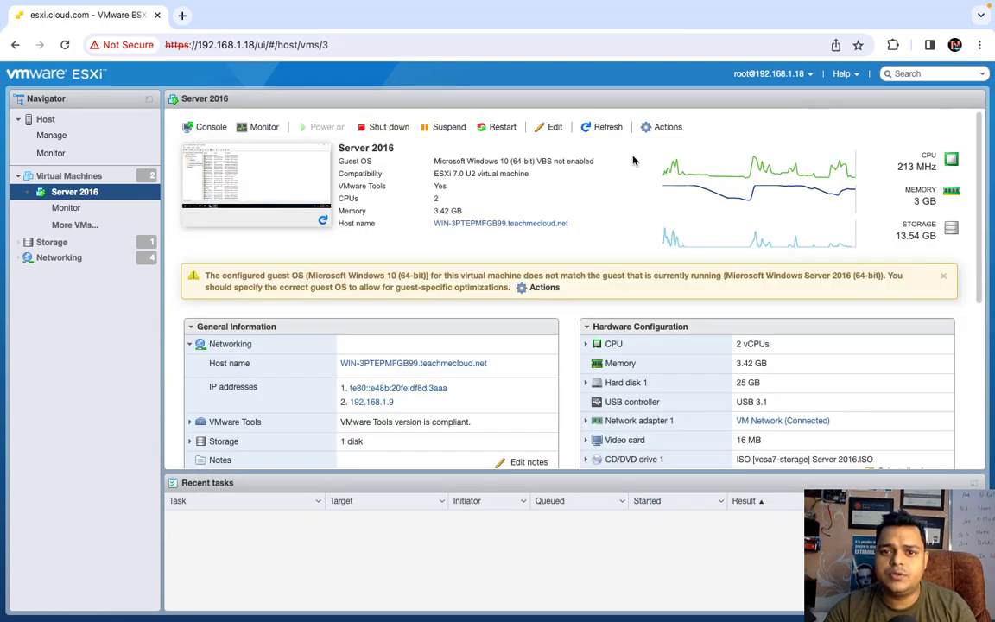
left_click(678, 130)
mouse_move(676, 218)
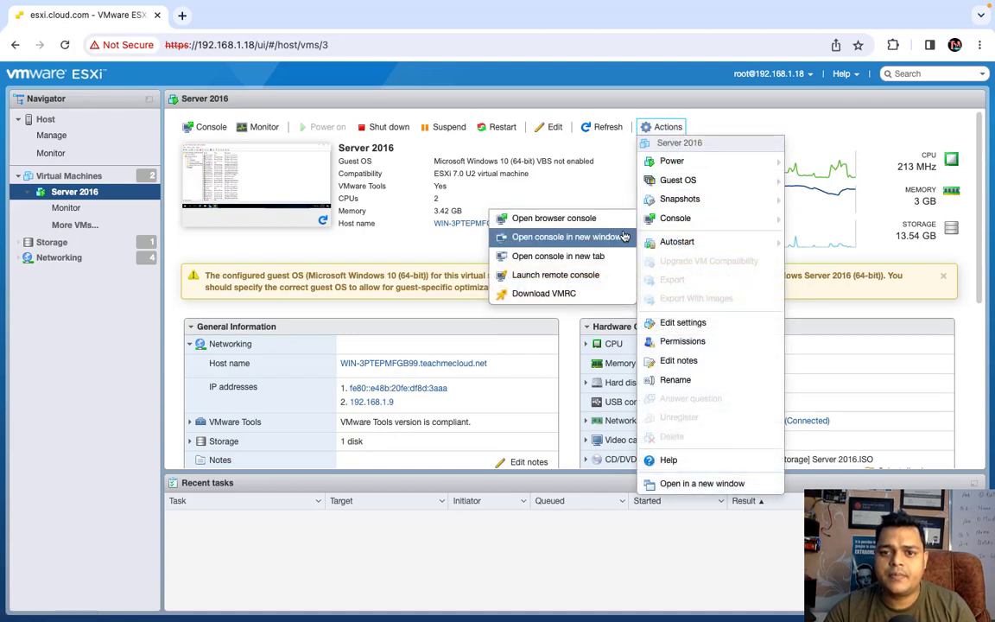
left_click(621, 235)
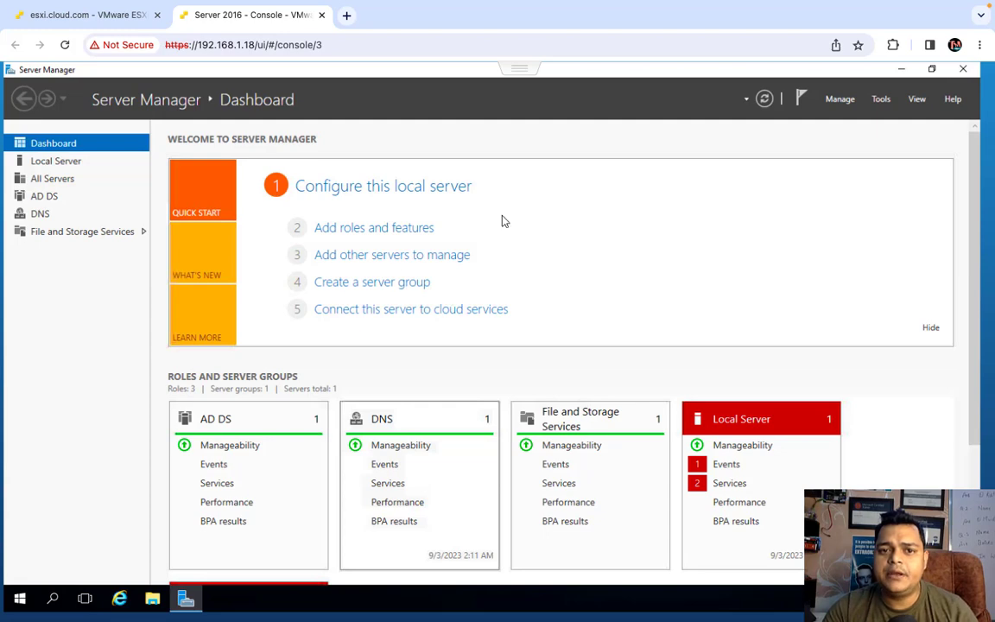
left_click(901, 69)
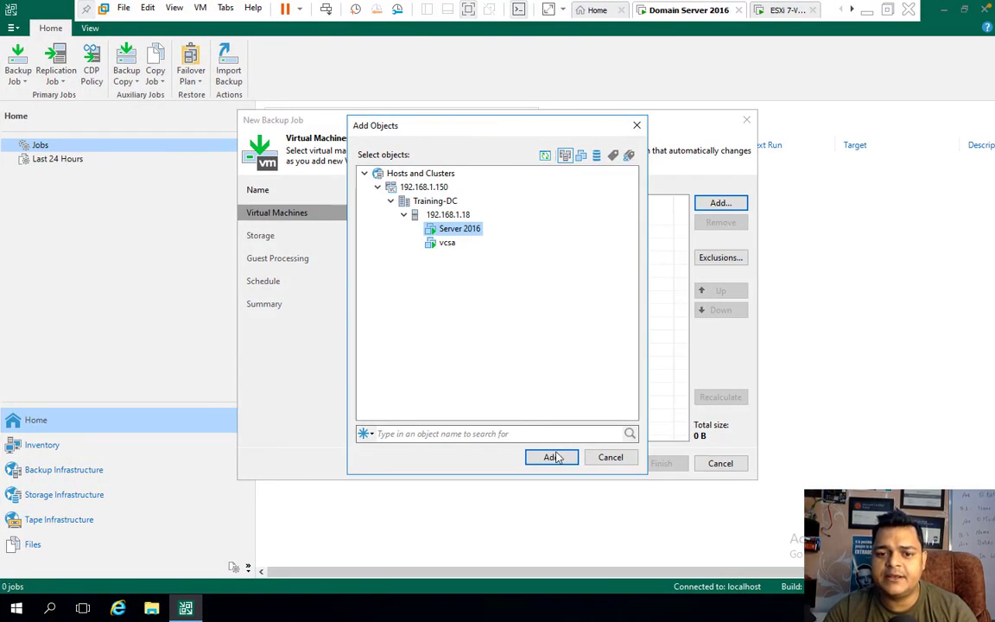
- Add Server 2016 to the job, target the Share-Storage repository, and continue to guest processing
left_click(553, 457)
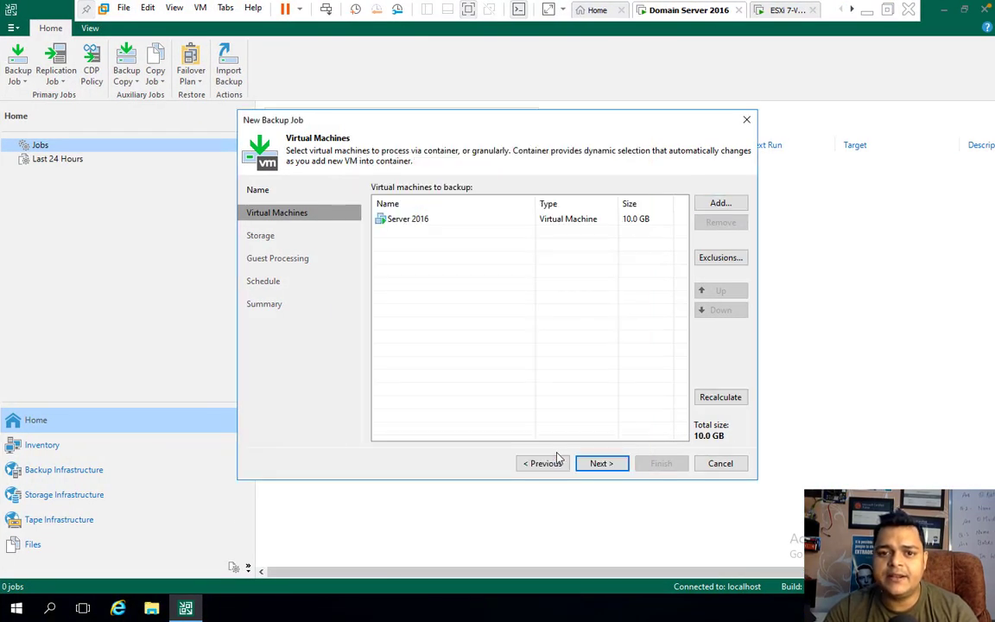
left_click(600, 463)
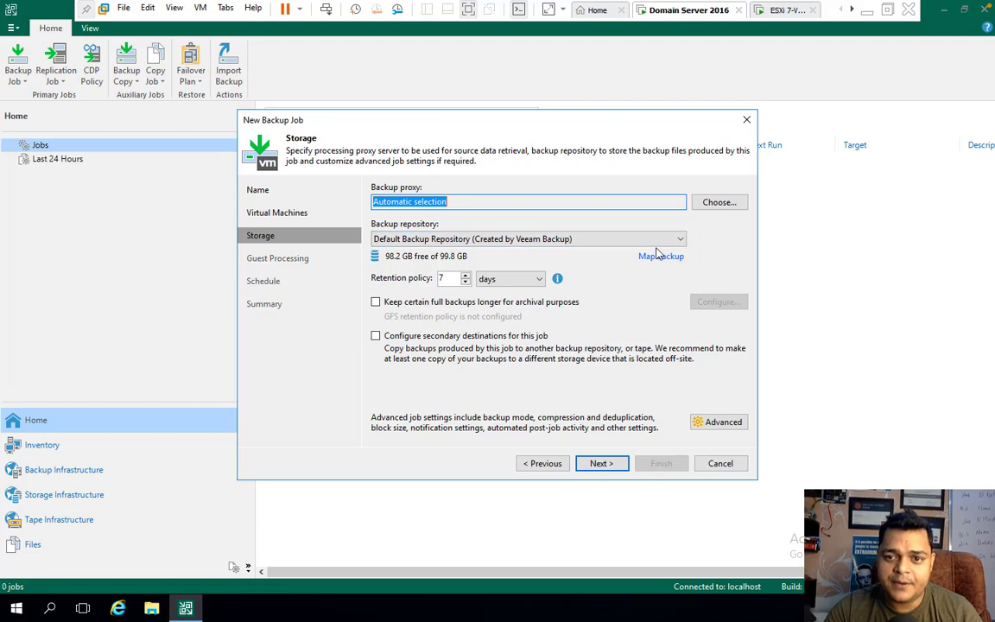
left_click(655, 243)
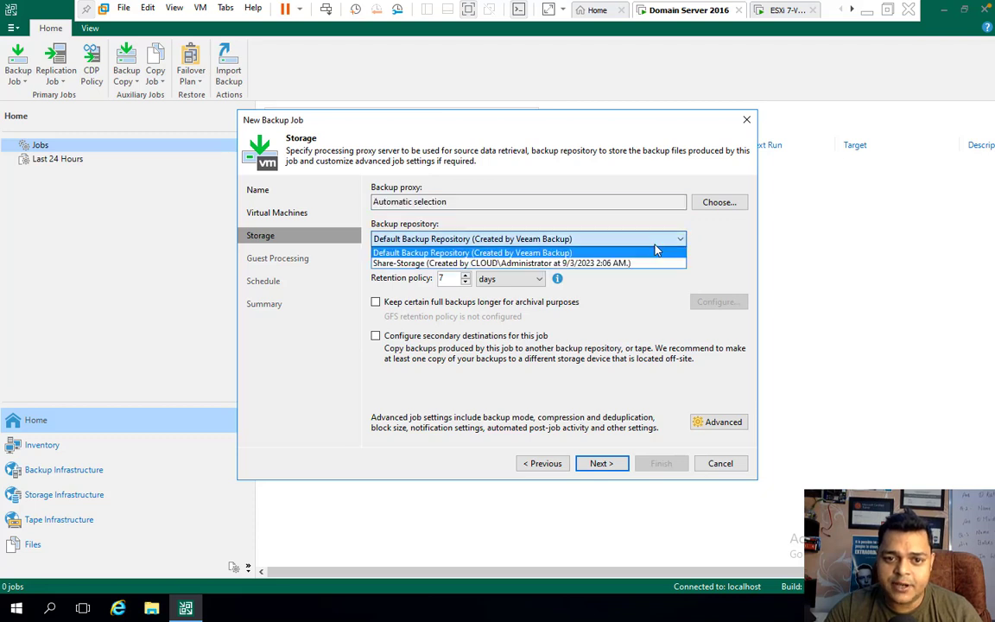
left_click(538, 263)
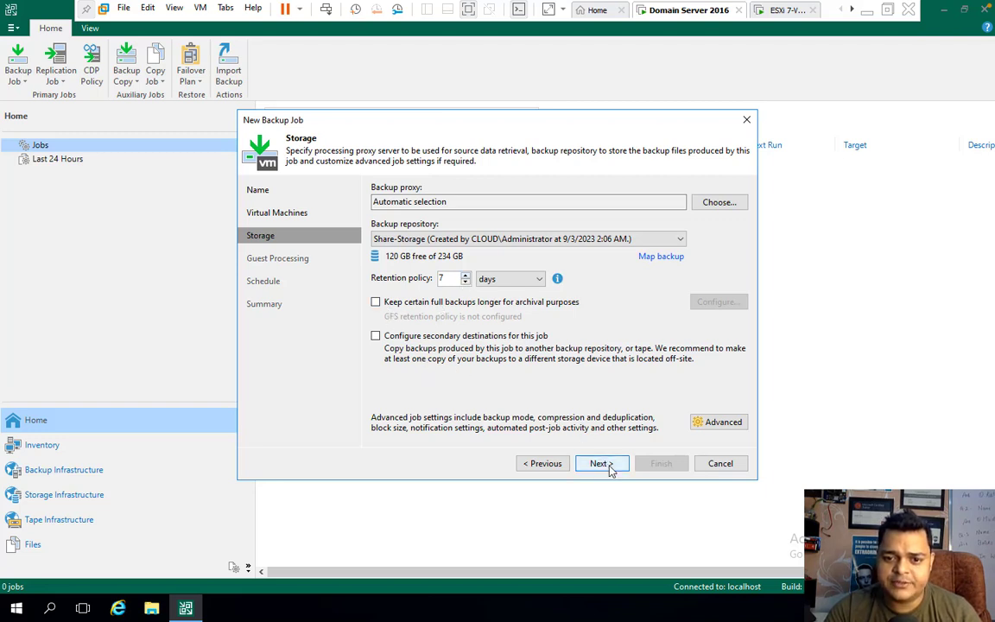
left_click(608, 466)
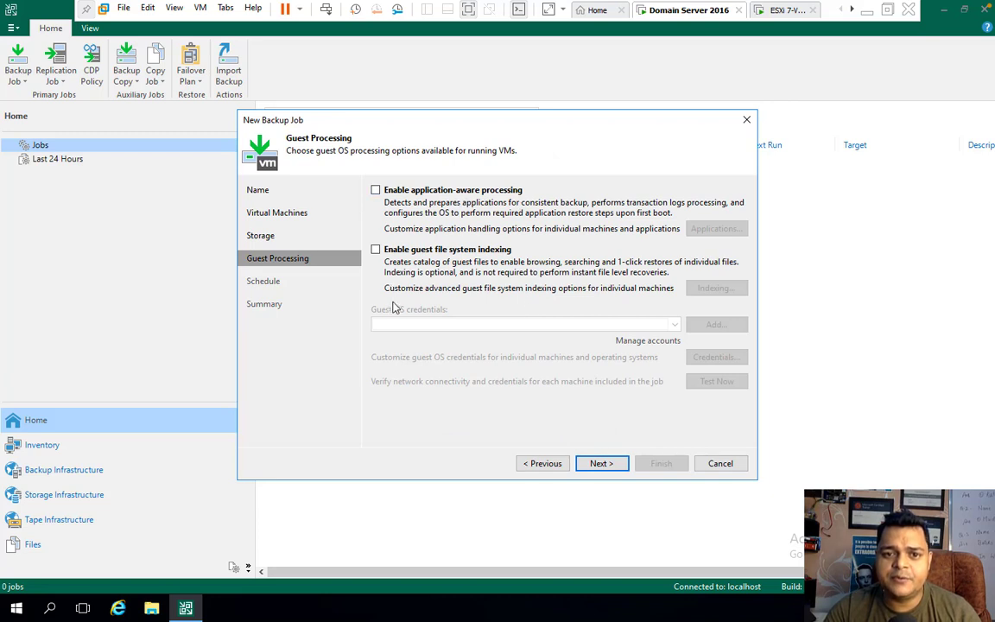
- Try the daily weekday schedule options, then turn off automatic running and apply the job settings
left_click(603, 465)
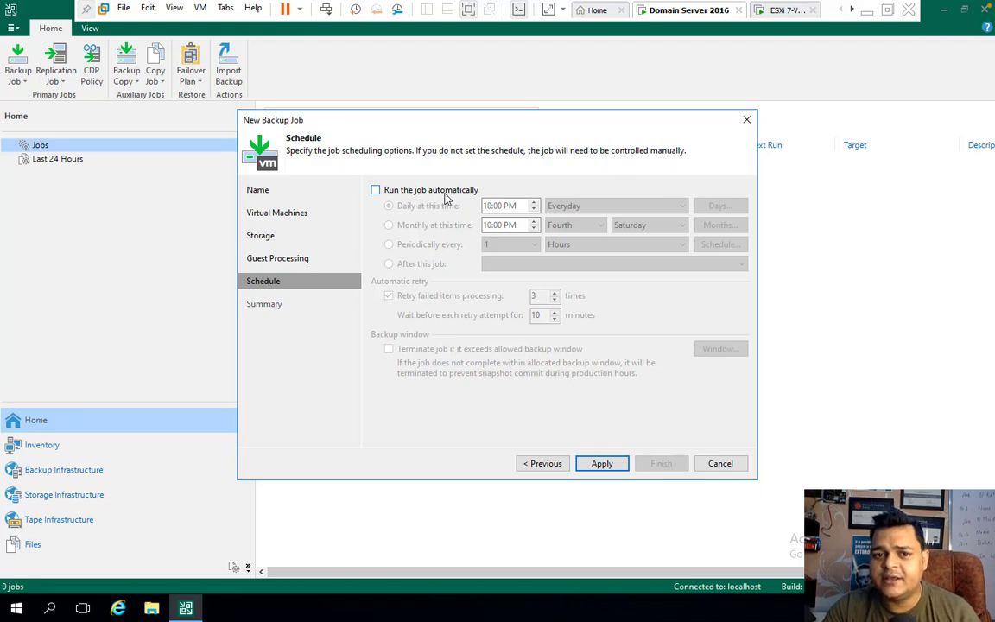
left_click(445, 195)
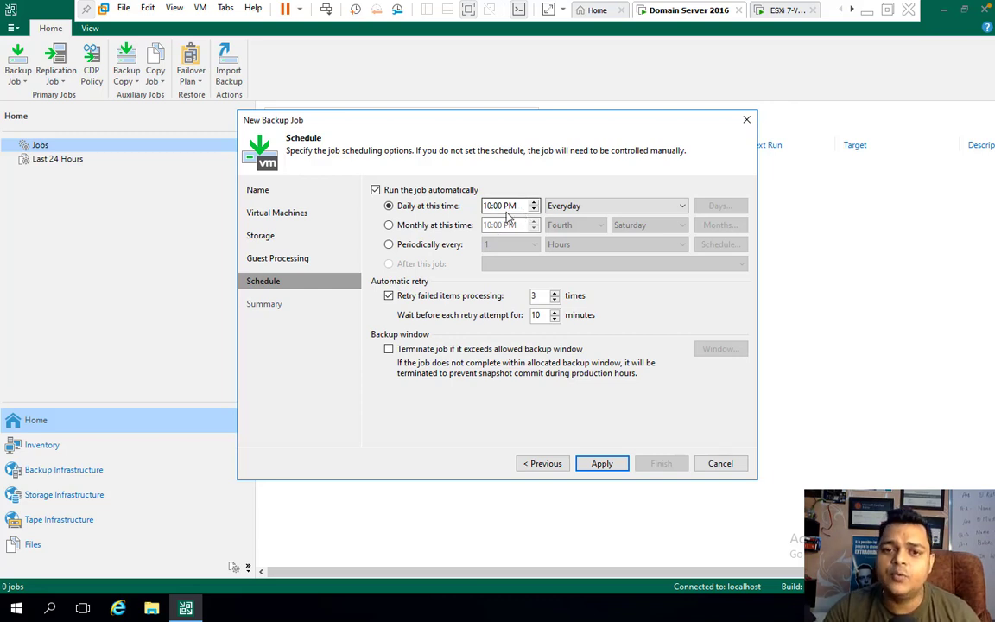
left_click(599, 207)
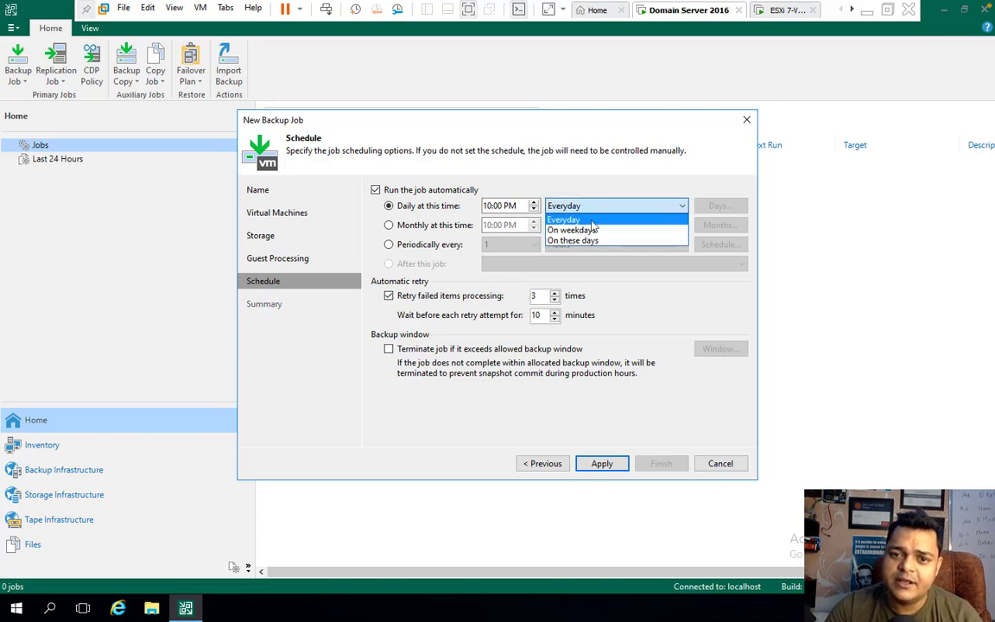
left_click(587, 230)
left_click(613, 207)
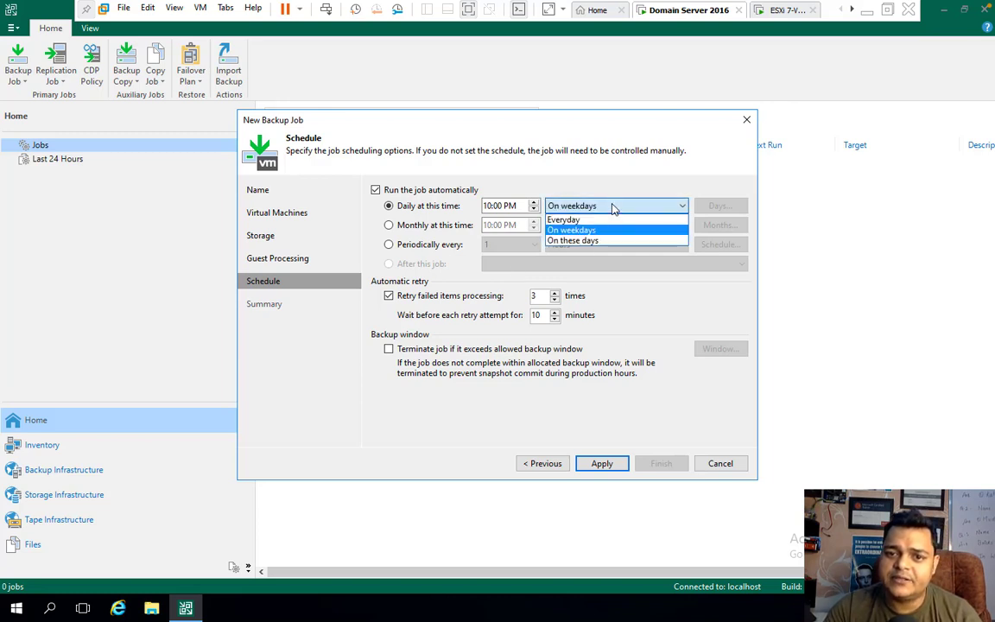
left_click(590, 242)
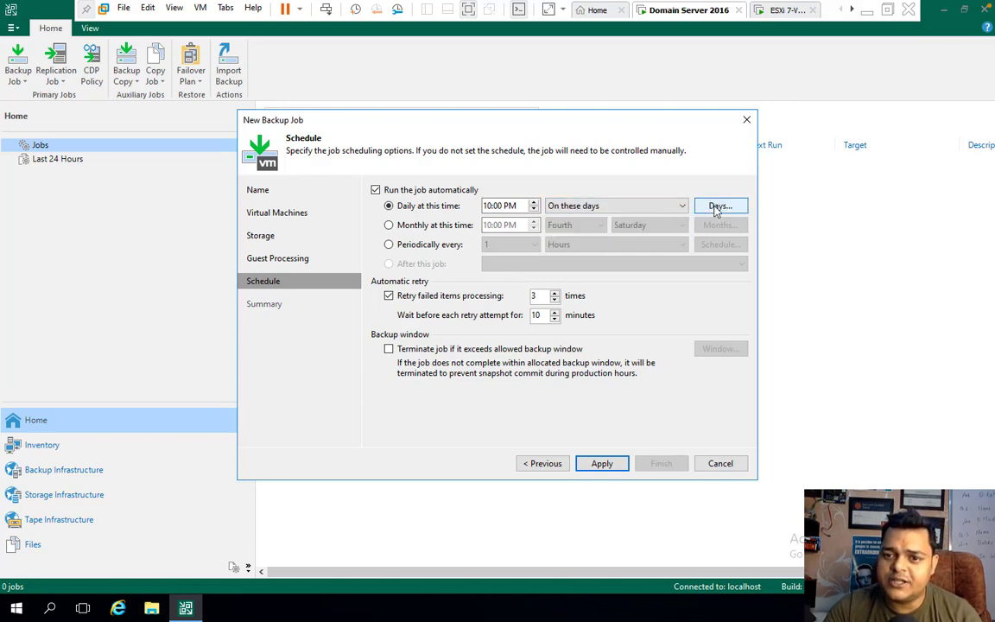
left_click(717, 208)
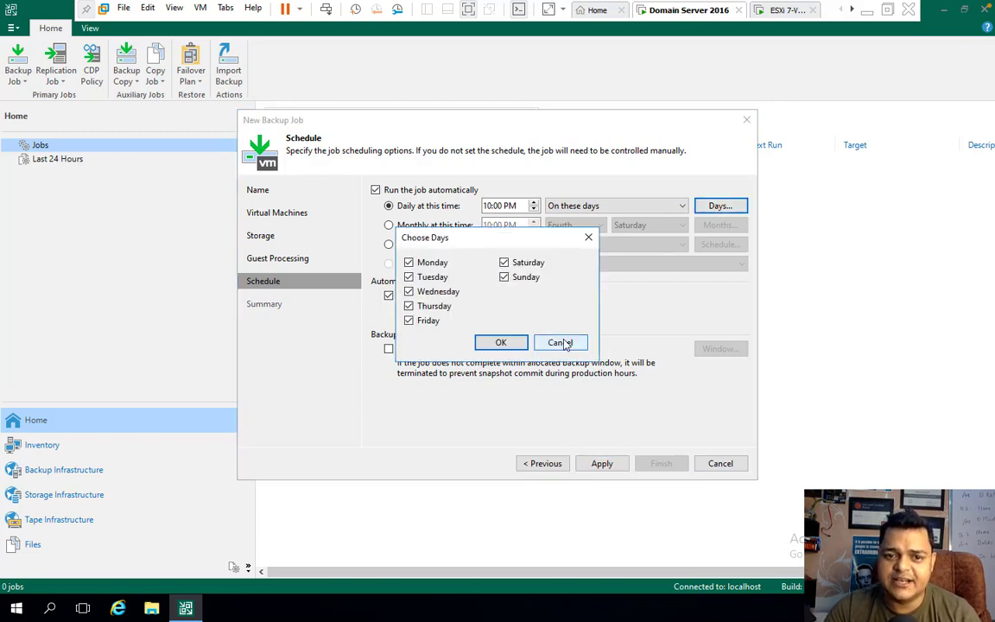
left_click(588, 237)
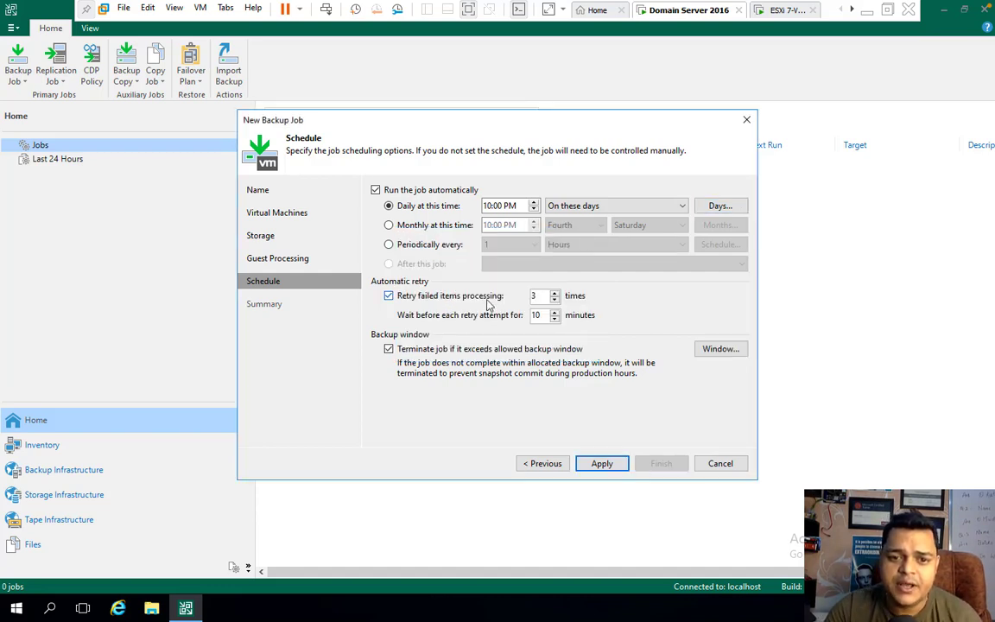
left_click(377, 191)
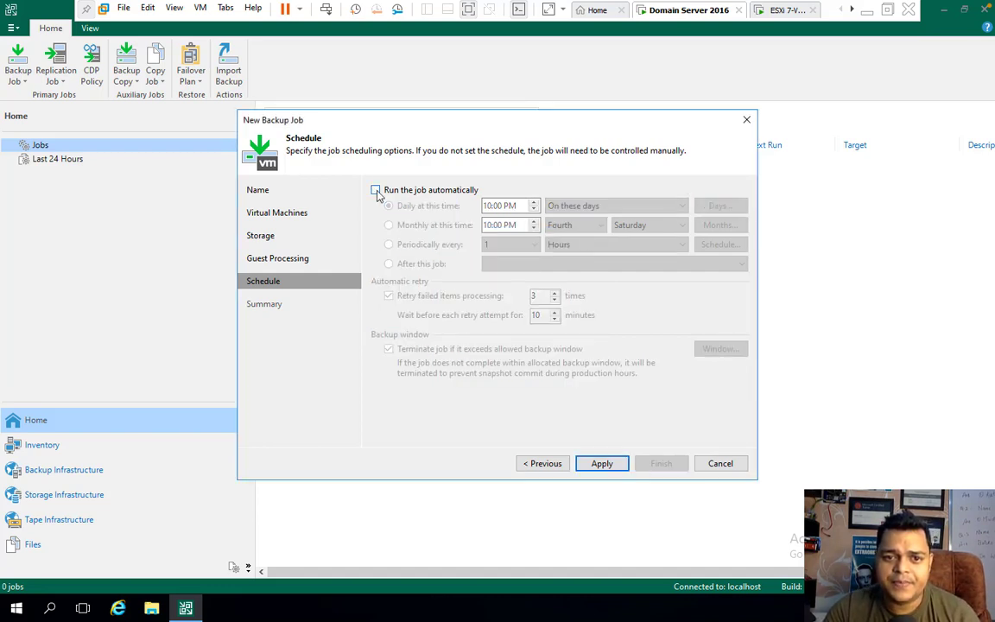
left_click(603, 464)
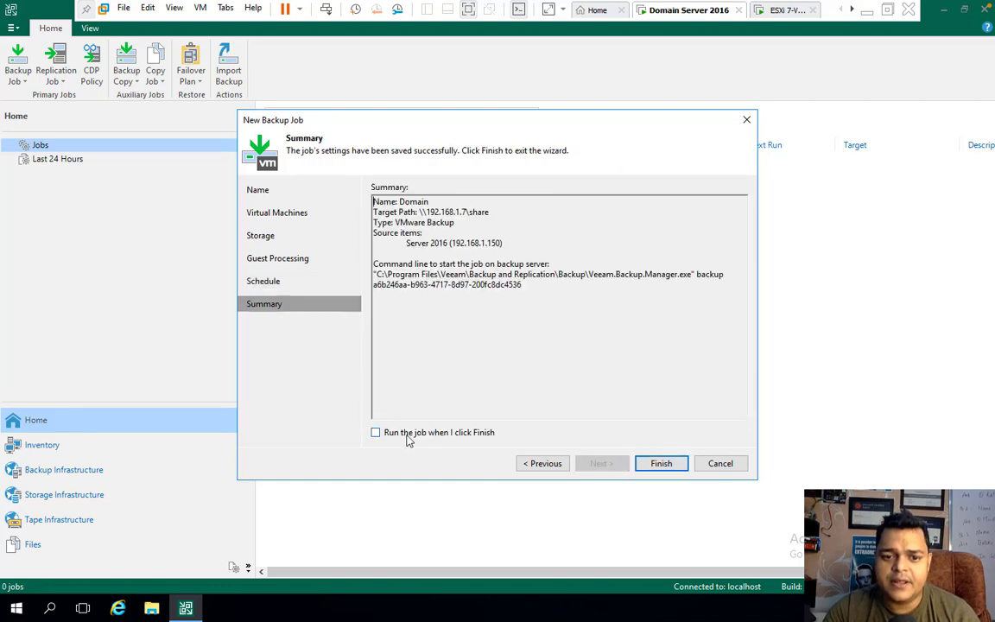
- Enable run-on-finish, create the Domain job, and widen the Jobs list Status column
left_click(452, 439)
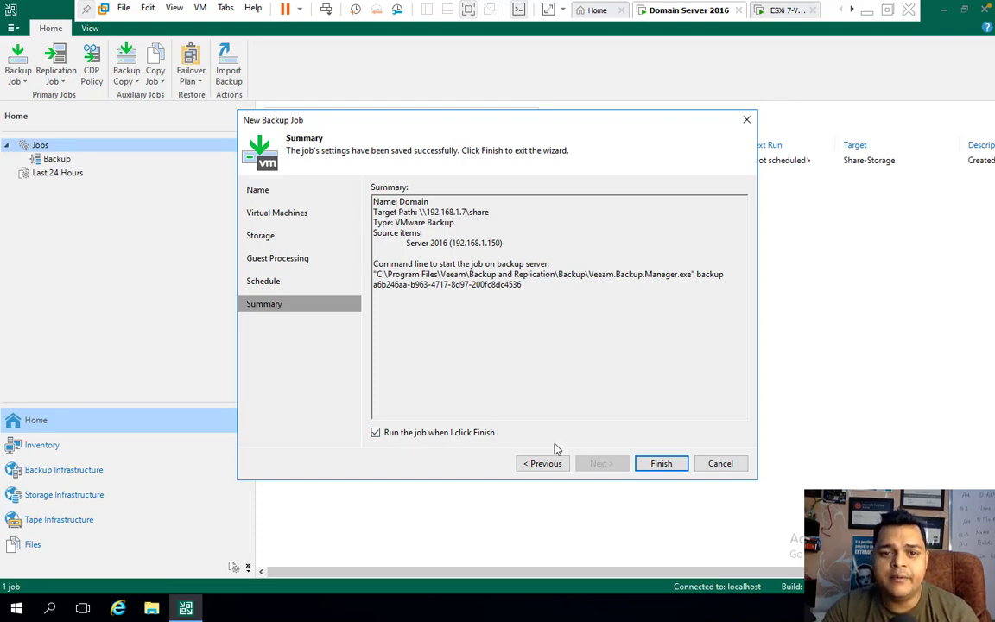
left_click(656, 463)
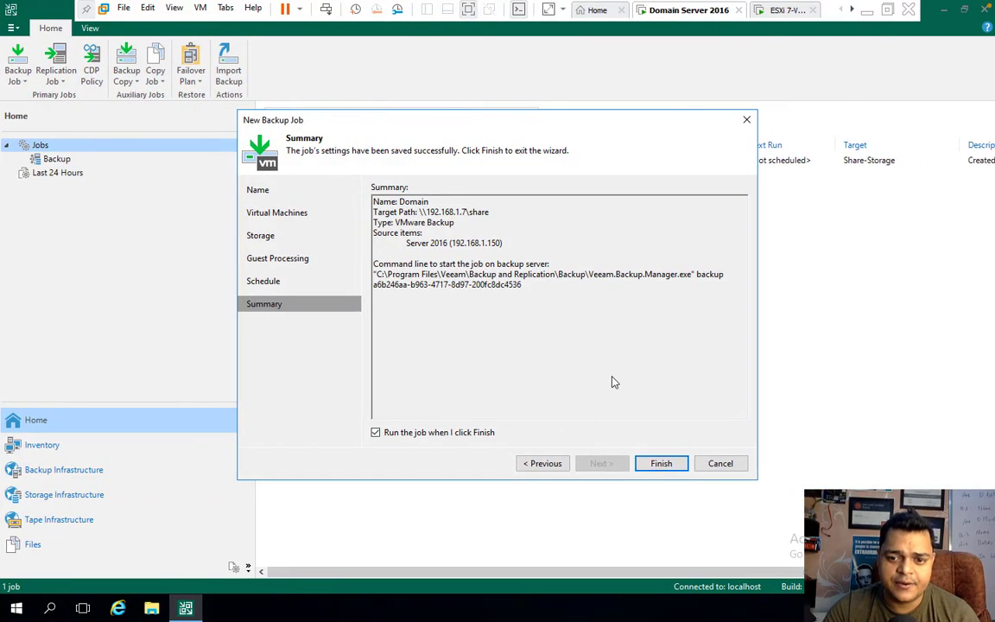
left_click(660, 464)
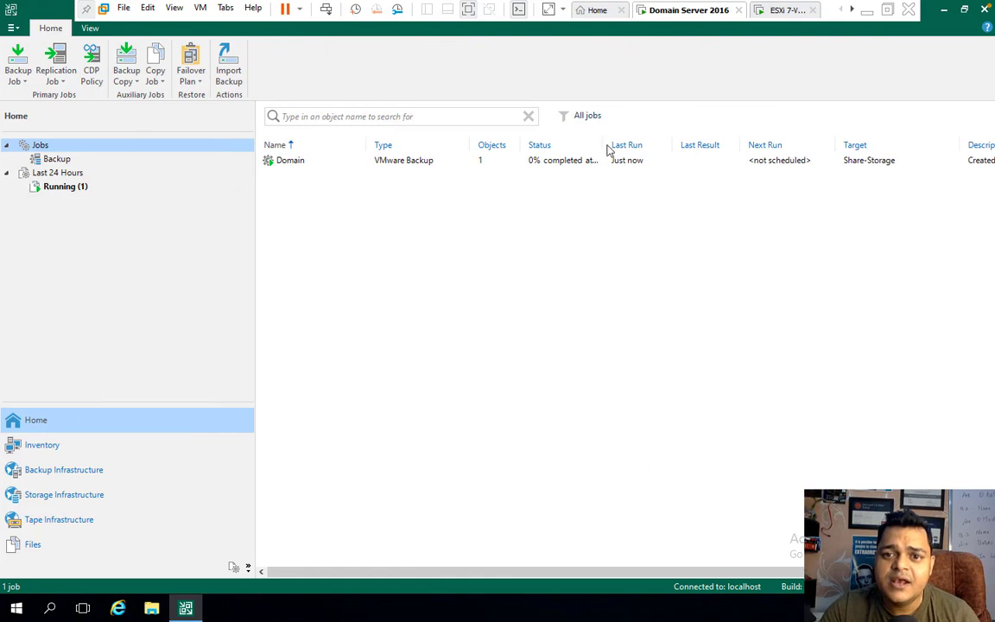
left_click_drag(603, 144, 656, 134)
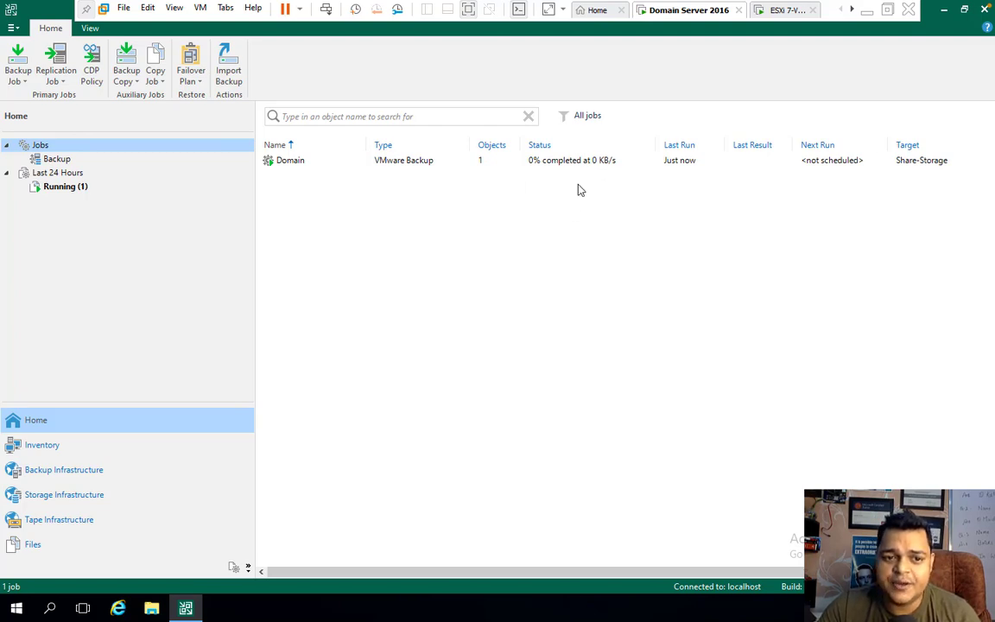
key("ctrl+Left")
- Refresh the Server 2016 console desktop twice
right_click(411, 354)
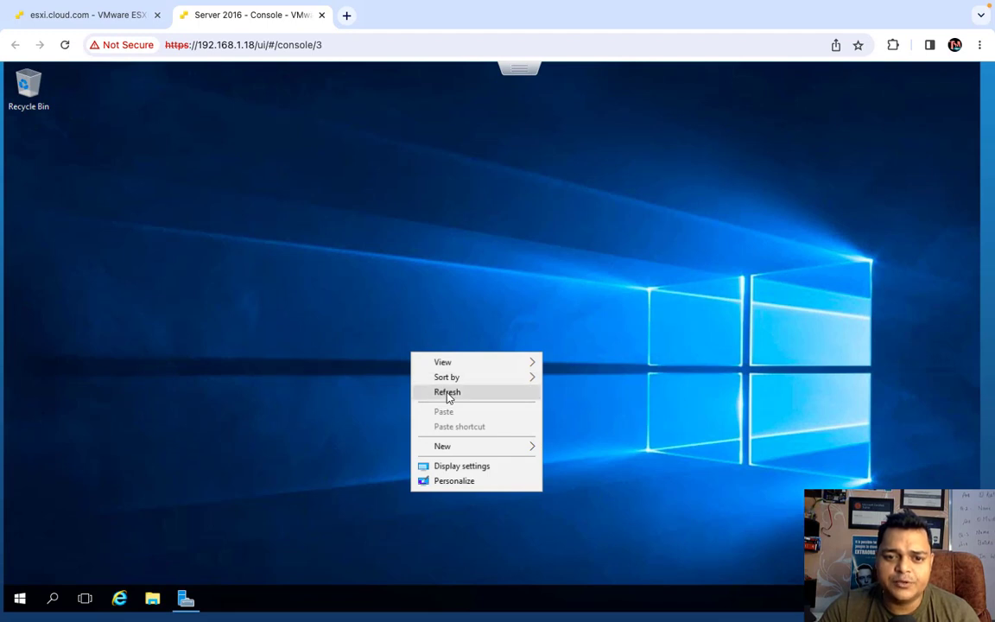
left_click(447, 392)
right_click(400, 156)
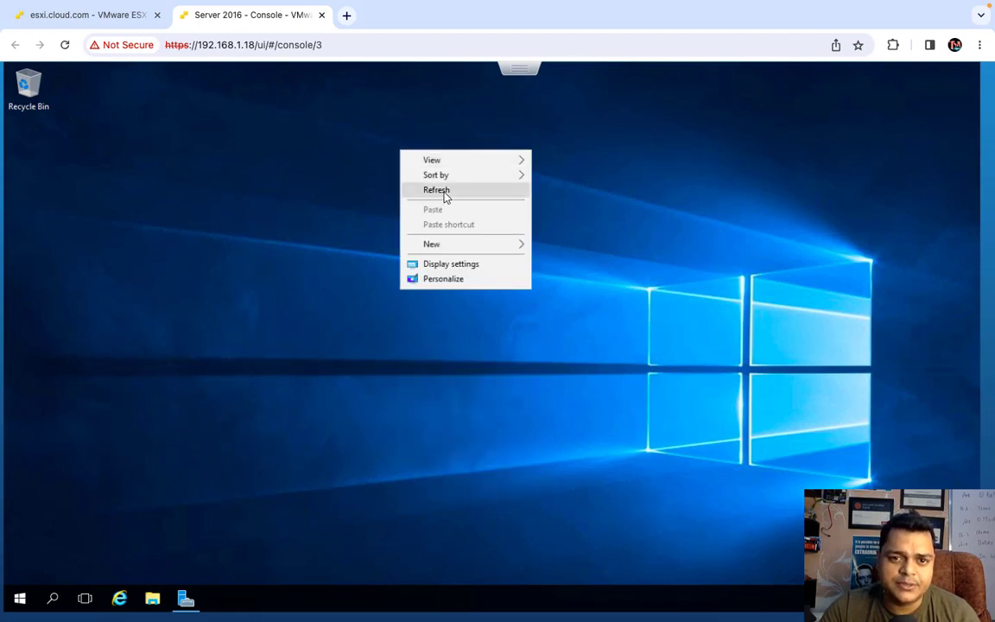
left_click(445, 190)
- Launch Active Directory Users and Computers from Server Manager's Tools and maximize it
left_click(18, 598)
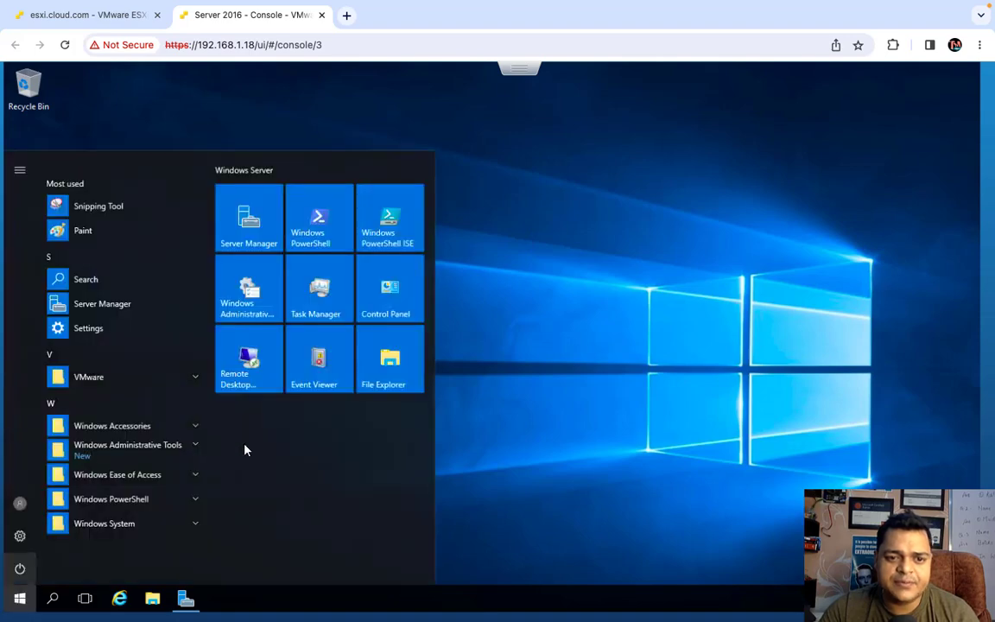
left_click(262, 229)
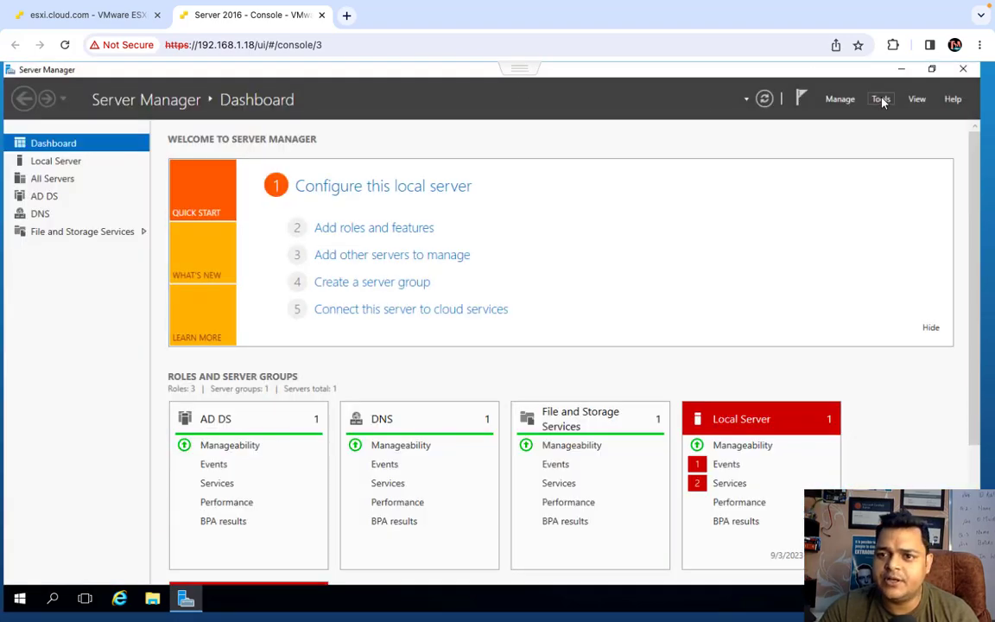
left_click(882, 99)
left_click(850, 176)
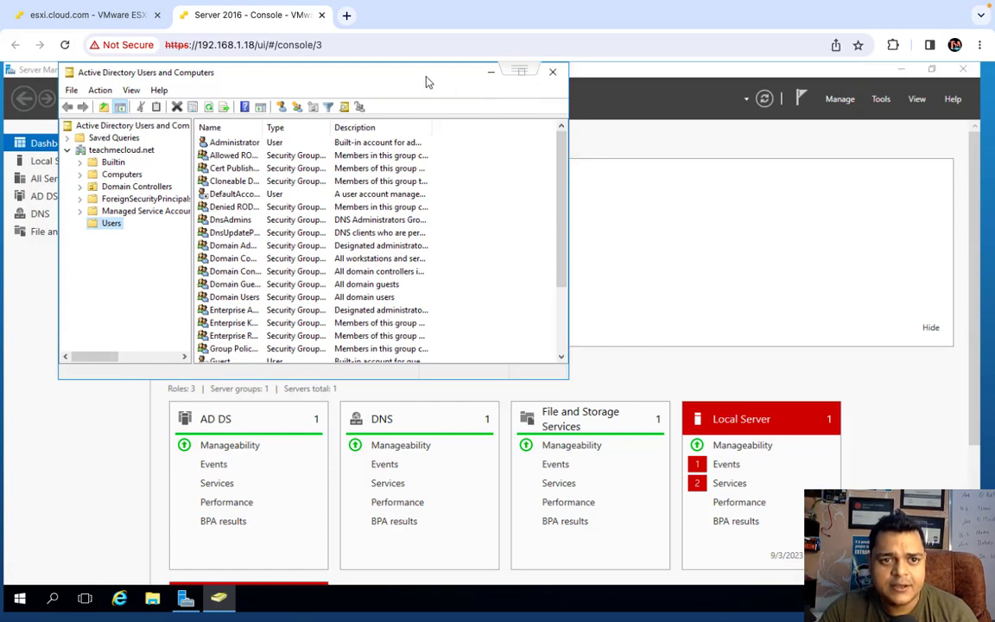
double_click(423, 75)
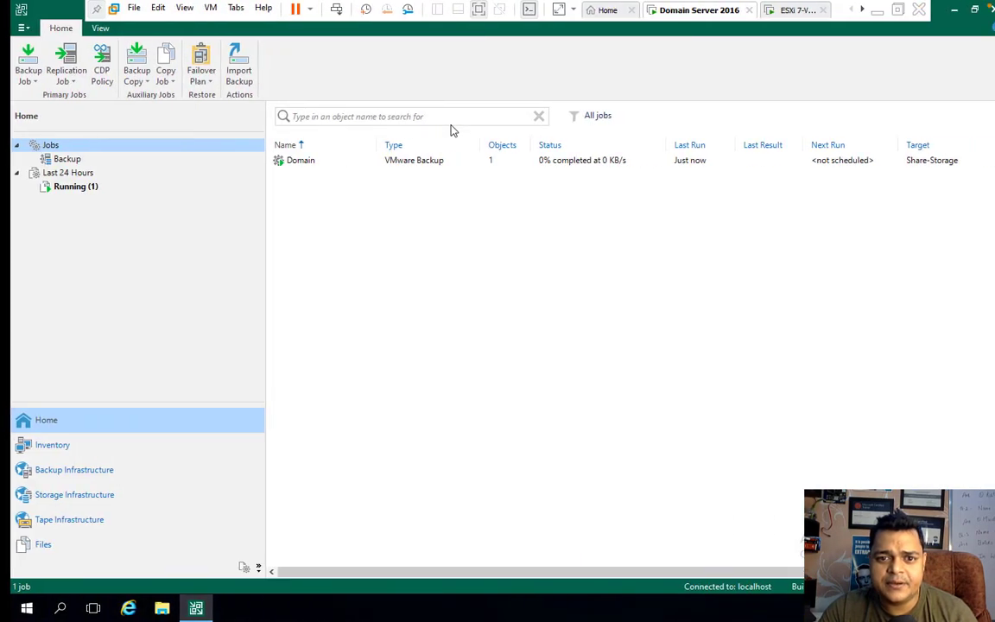